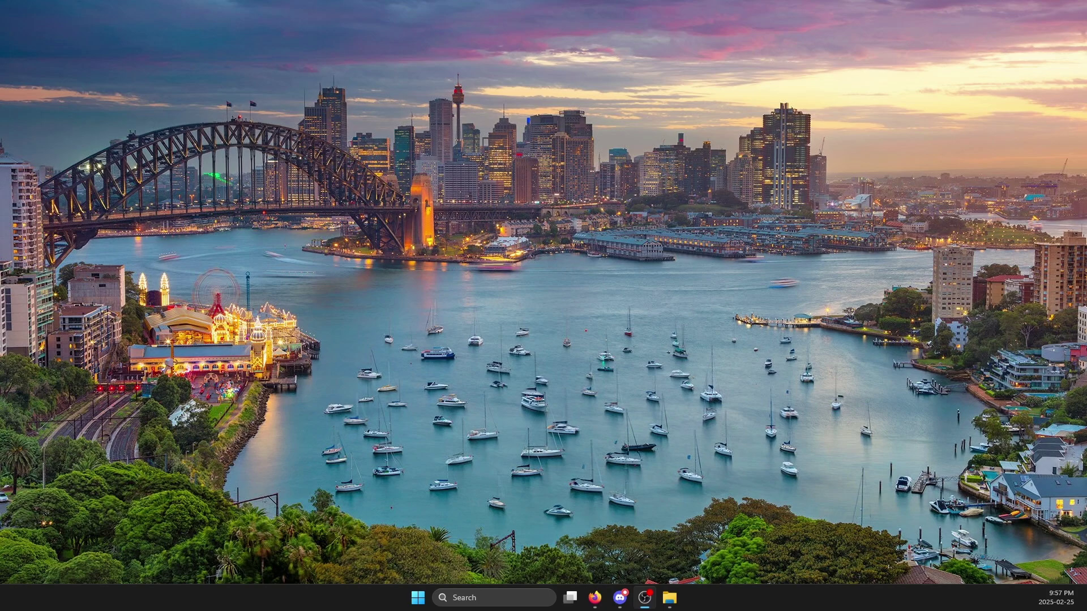
- Select container 100 (ansible) in Firefox's Proxmox tab, then open a new tab with 192.168.1.157
left_click(595, 597)
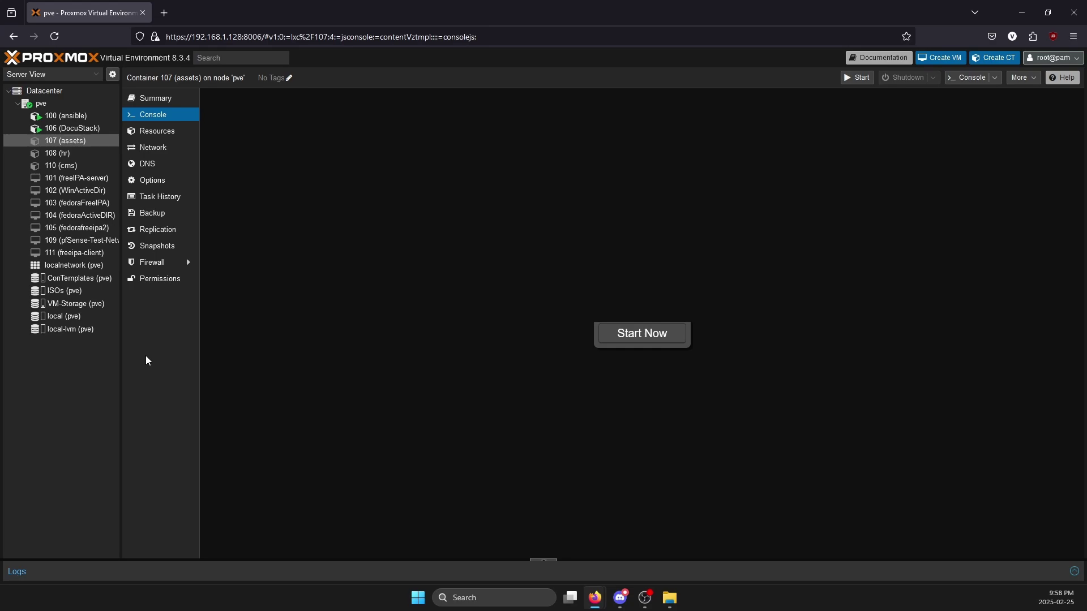
left_click(99, 117)
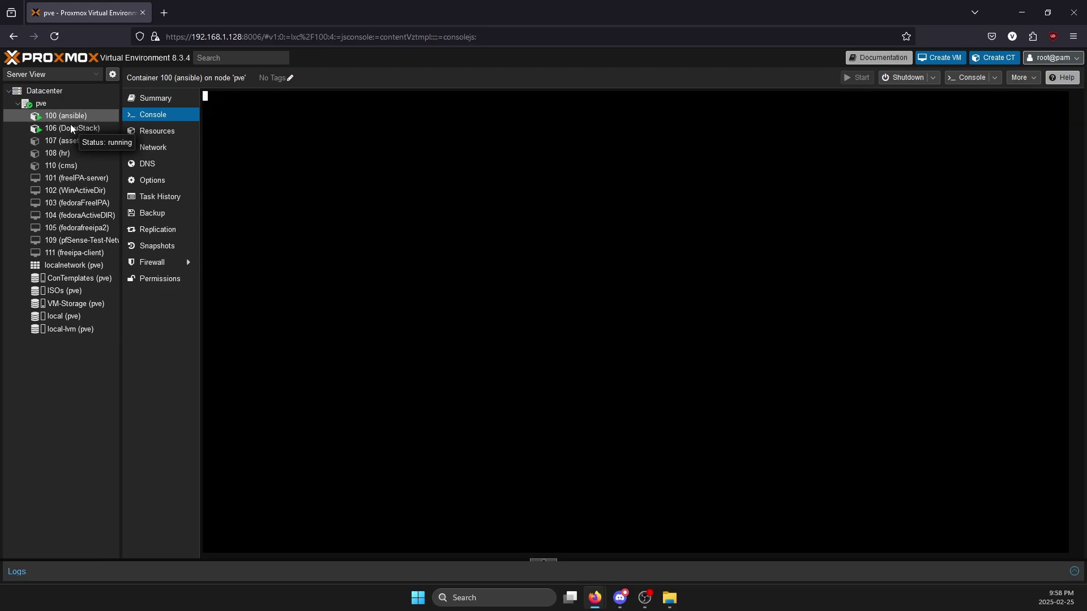
key("ctrl+t")
type("192.1")
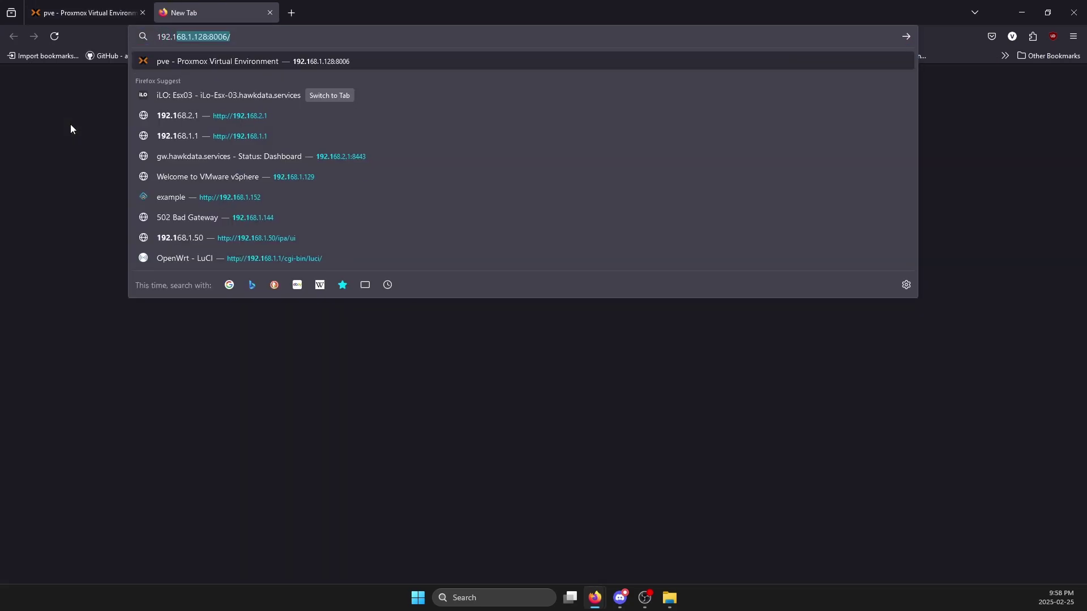
type("68.1.157")
- Load 192.168.1.157 (502 Bad Gateway), close it, and open the docs.hawkdata.services BookStack login
key("Return")
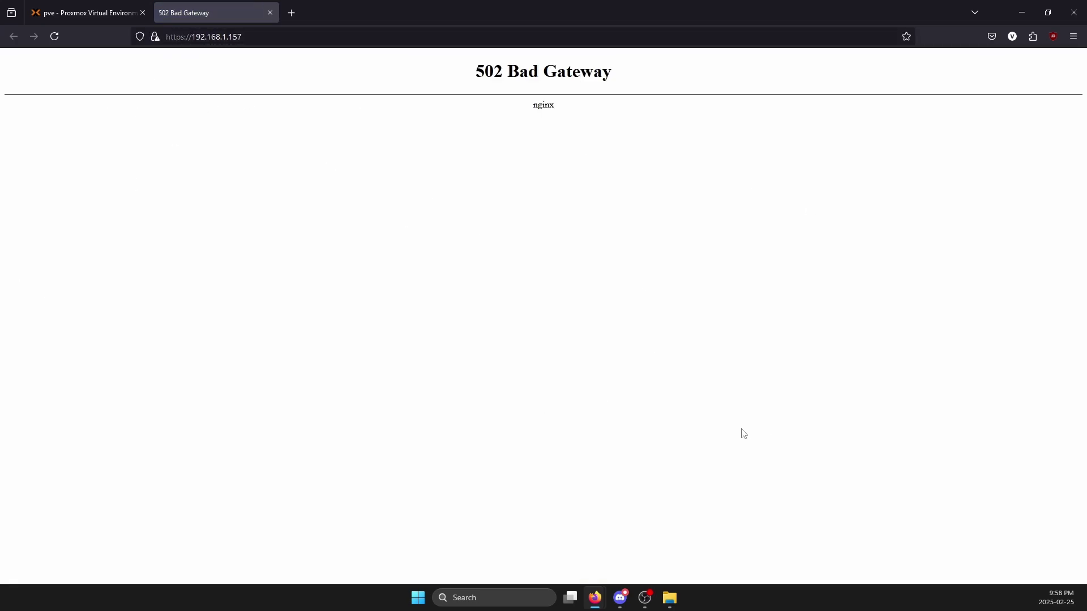
key("ctrl+w")
key("ctrl+t")
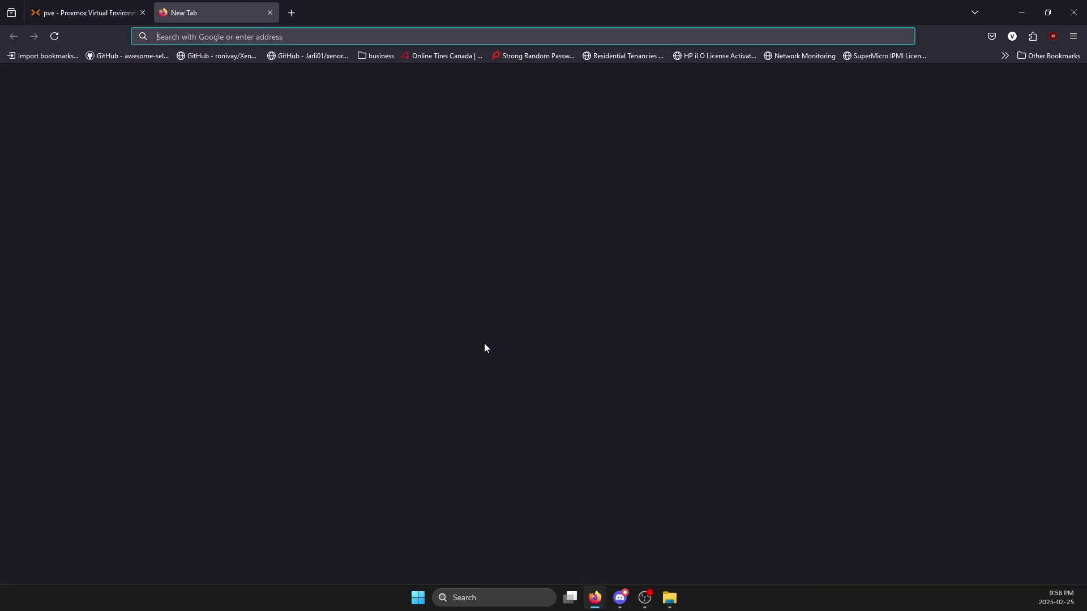
type("docs.hawj")
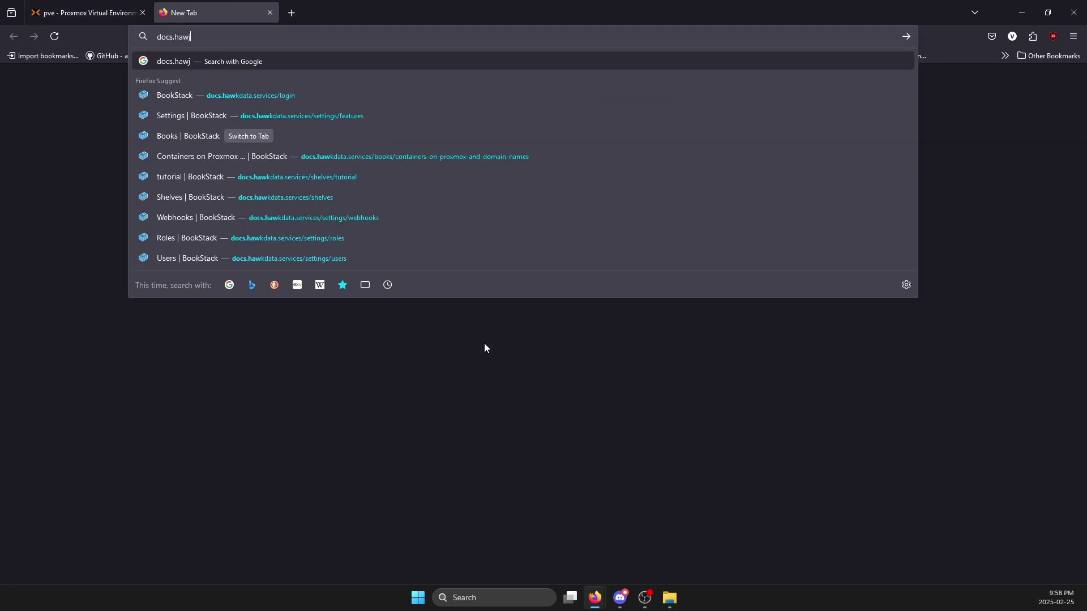
key("BackSpace")
type("k")
key("Return")
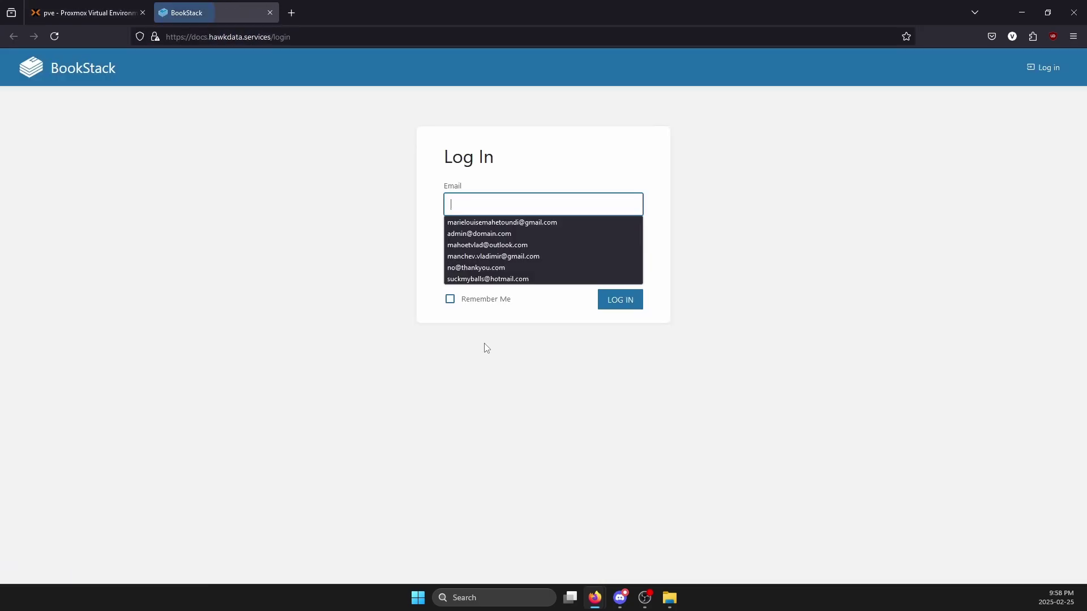
left_click(370, 180)
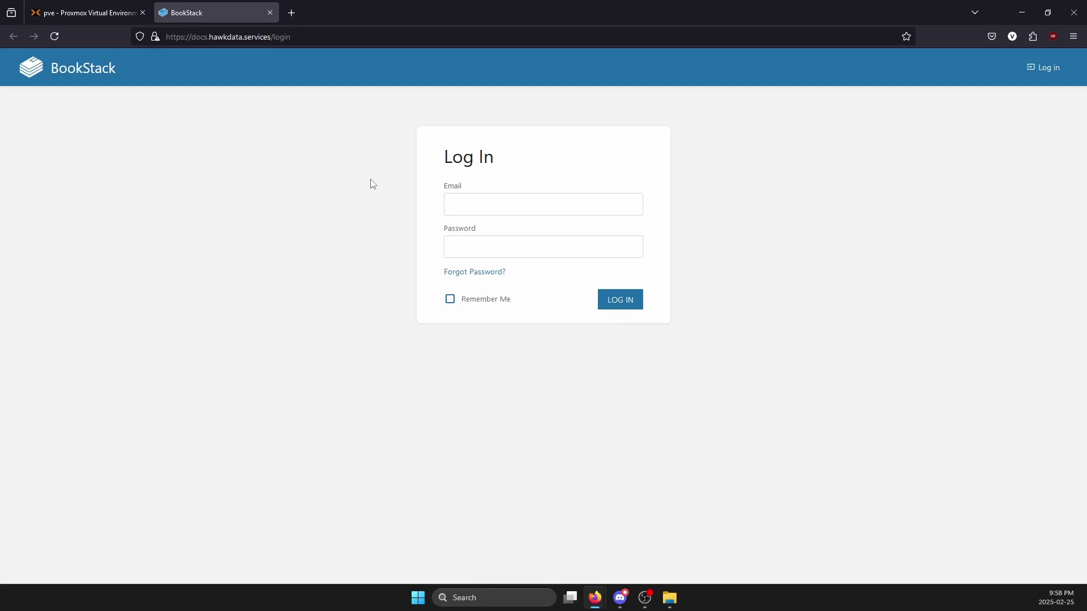
- Close the BookStack tab and begin a new pve container with hostname bookstack
key("ctrl+w")
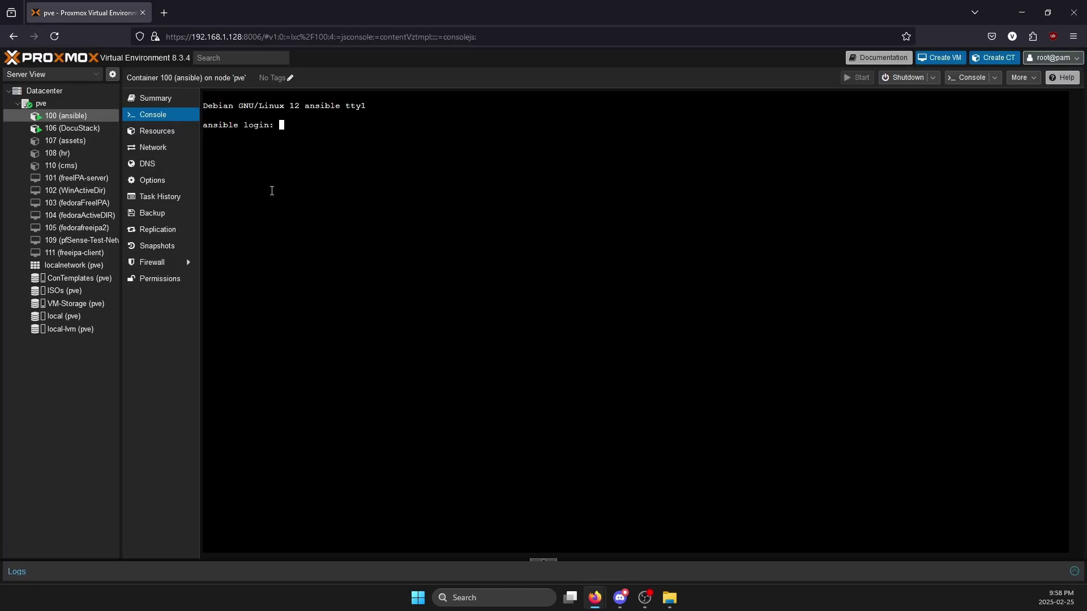
left_click(75, 109)
right_click(74, 107)
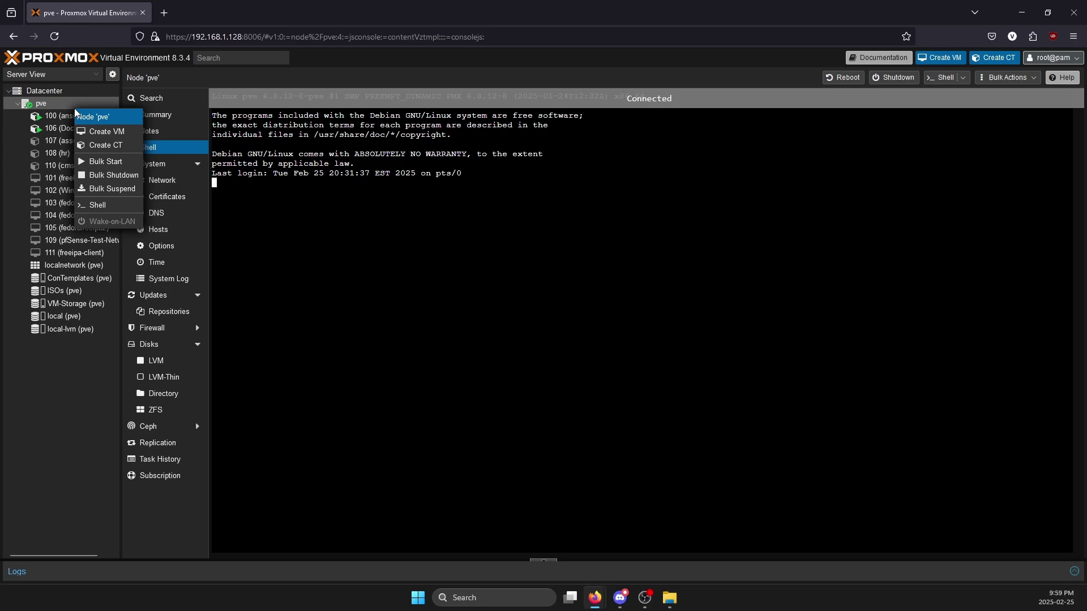
left_click(106, 146)
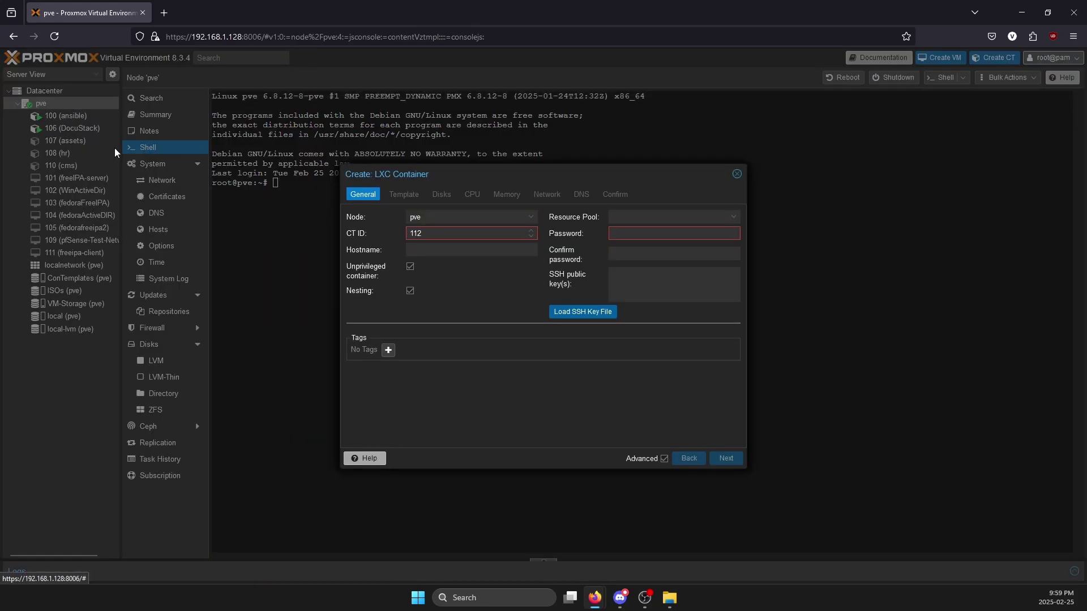
left_click(446, 250)
type("bookstack")
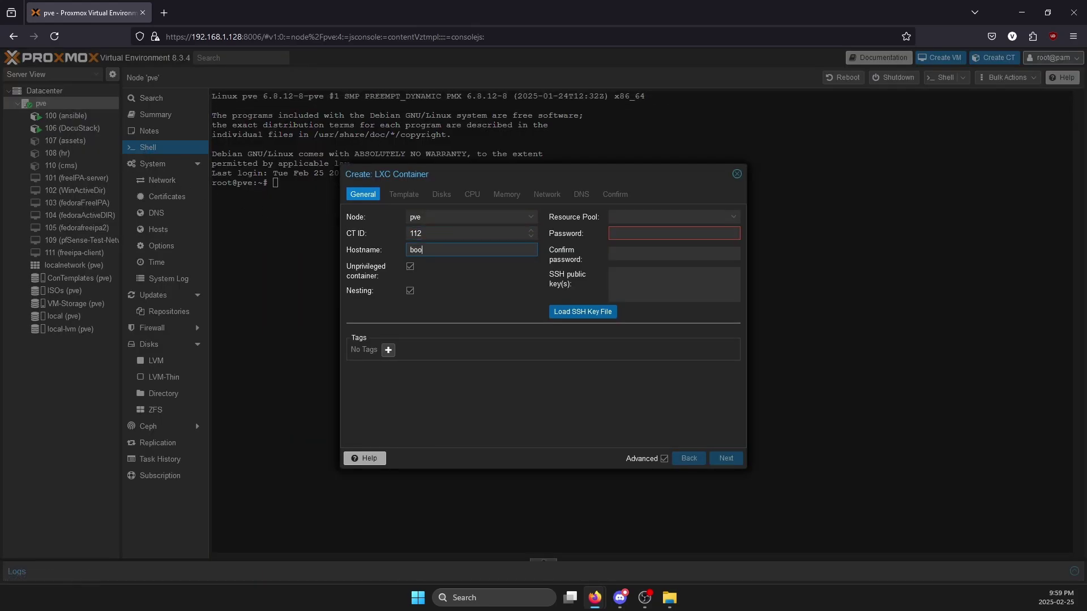
- Enter and confirm the root password, view the template list, then cancel the wizard
key("Tab")
key("Tab")
key("Tab")
key("Tab")
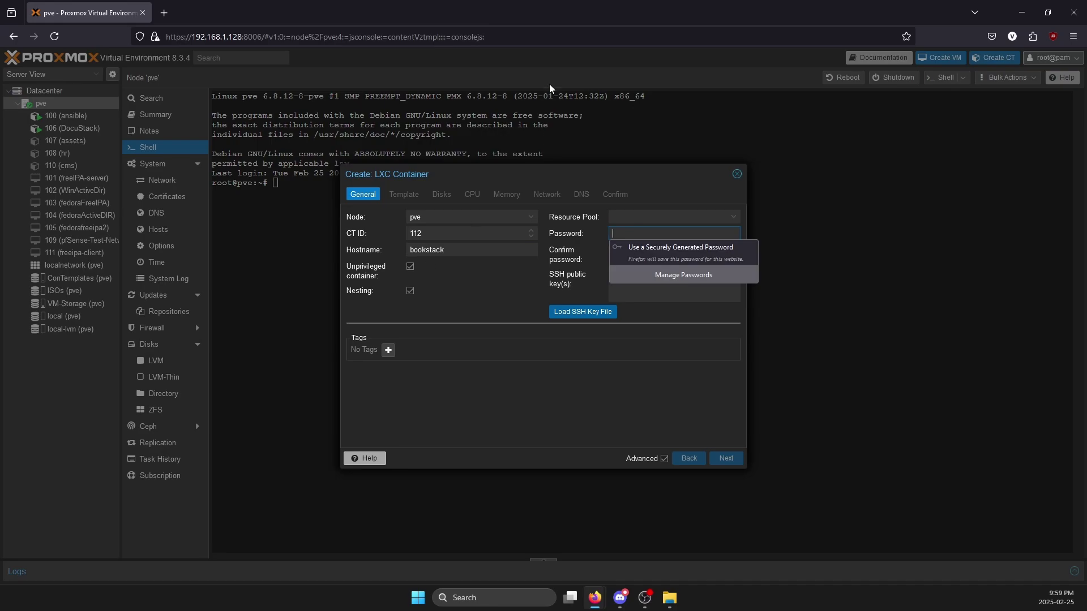
left_click_drag(385, 177, 356, 209)
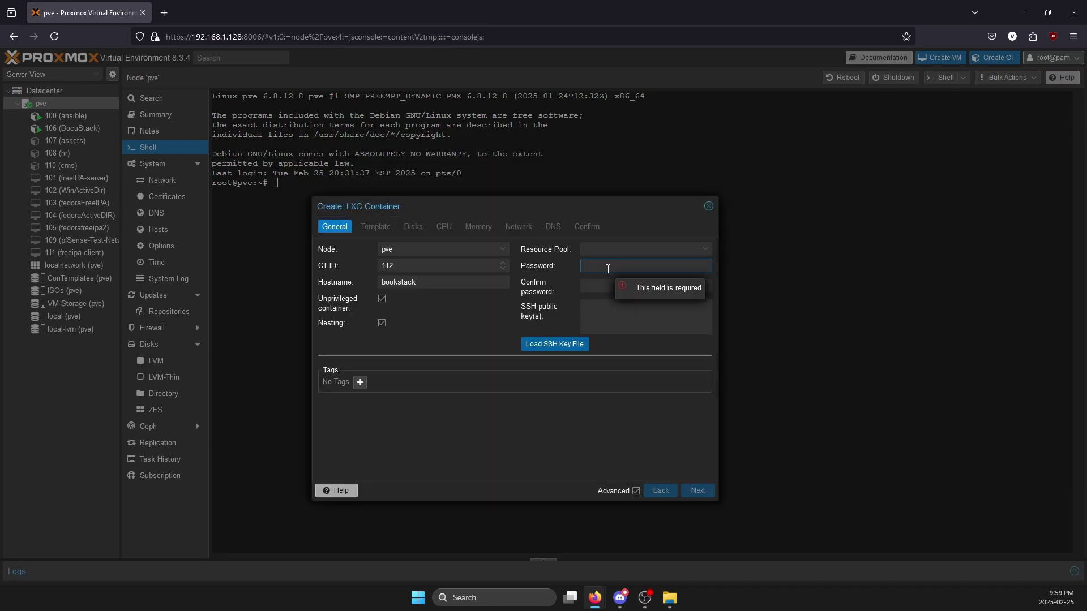
type("•••••••••••••")
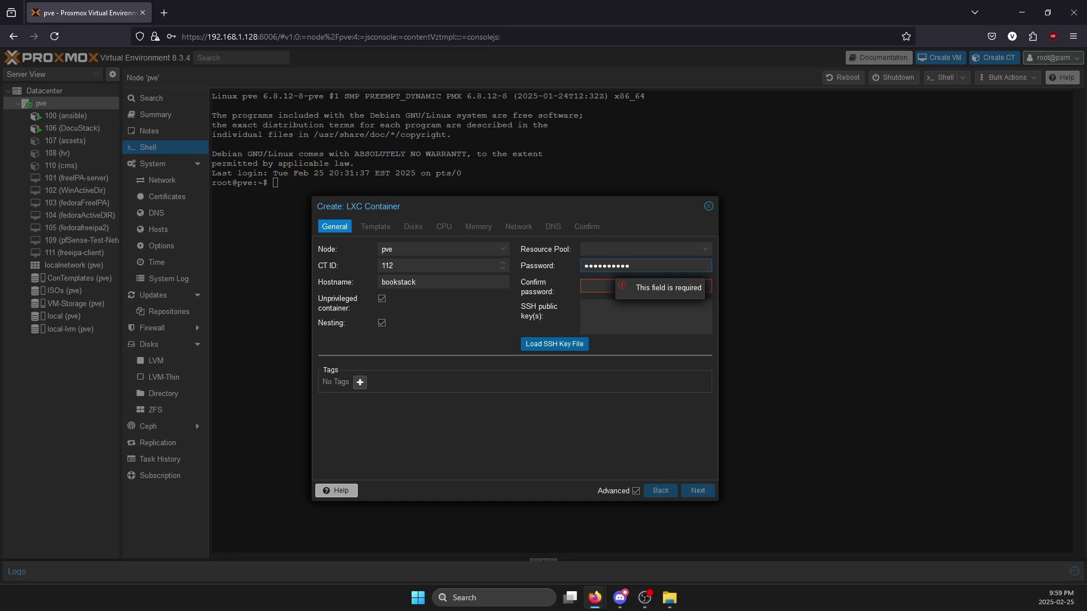
left_click(592, 286)
type("•••••••••••••")
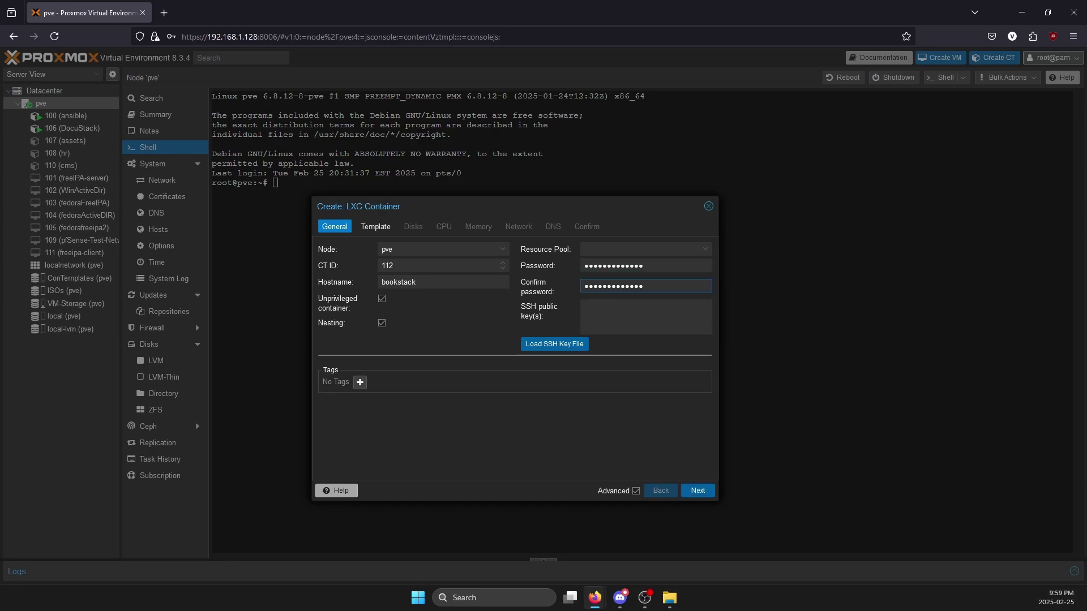
left_click(696, 490)
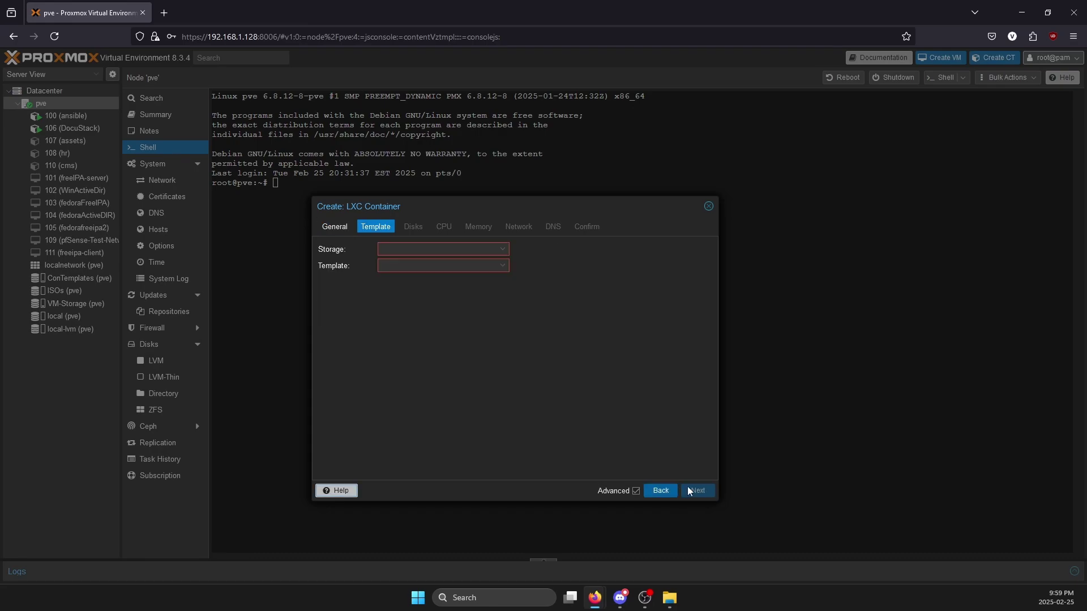
left_click(450, 267)
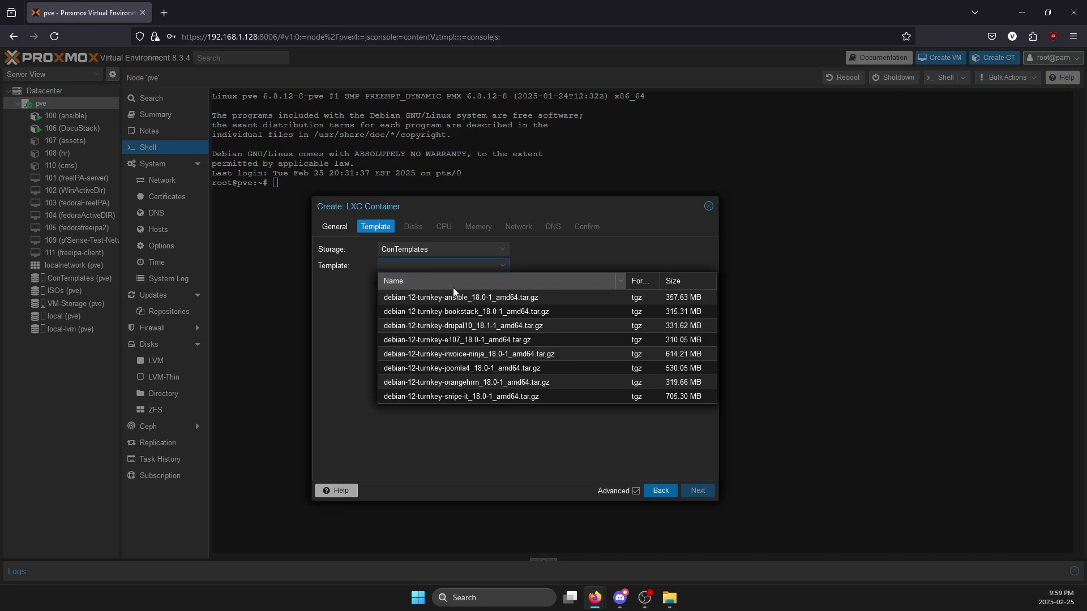
key("Escape")
key("Escape")
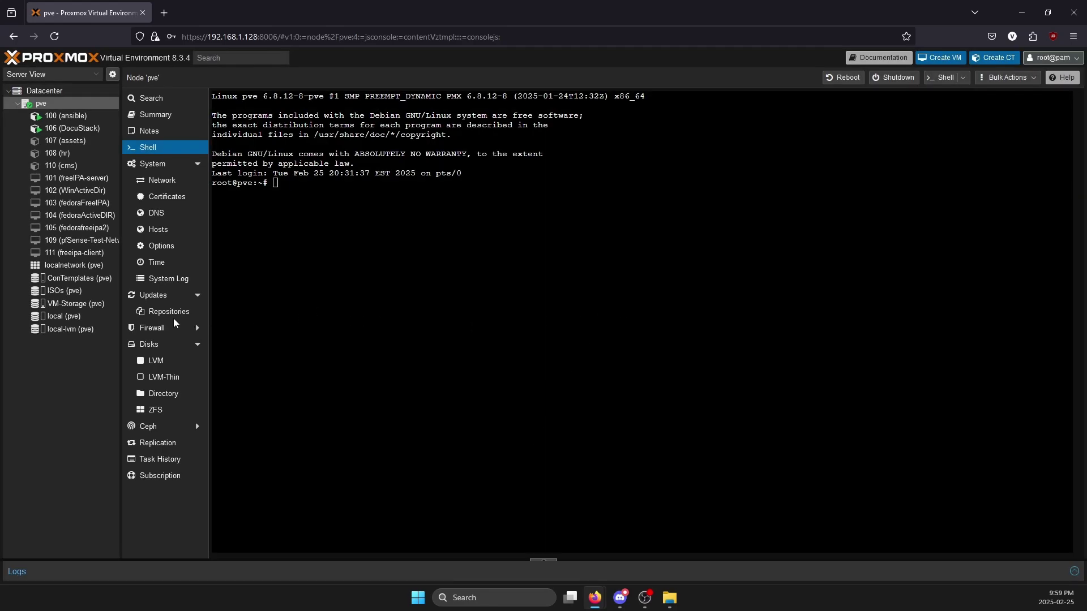
- Browse the ConTemplates storage's downloadable template catalogue, then close it
left_click(106, 277)
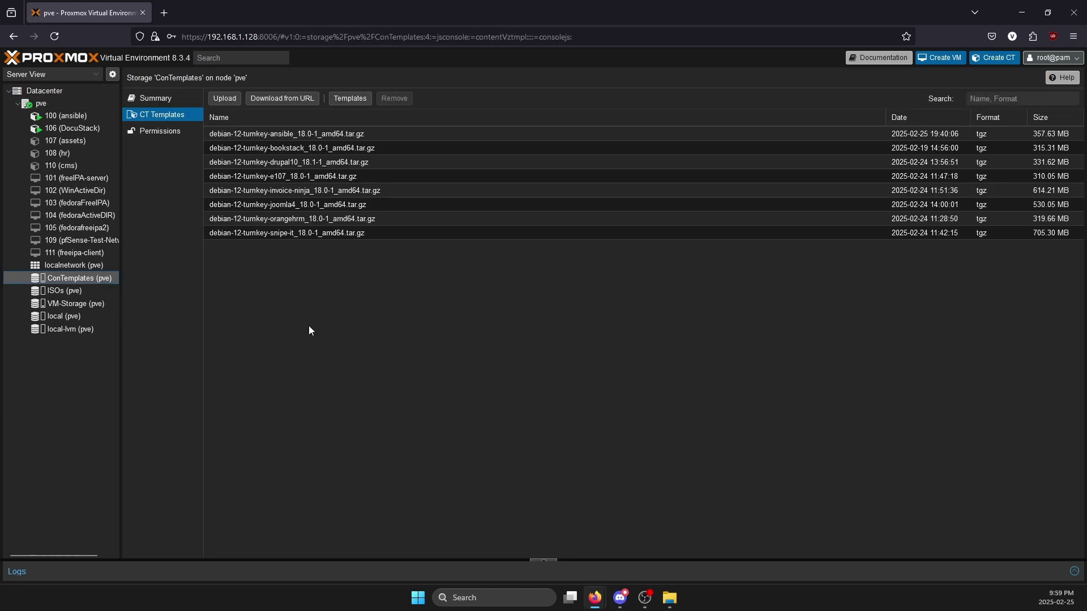
left_click(358, 102)
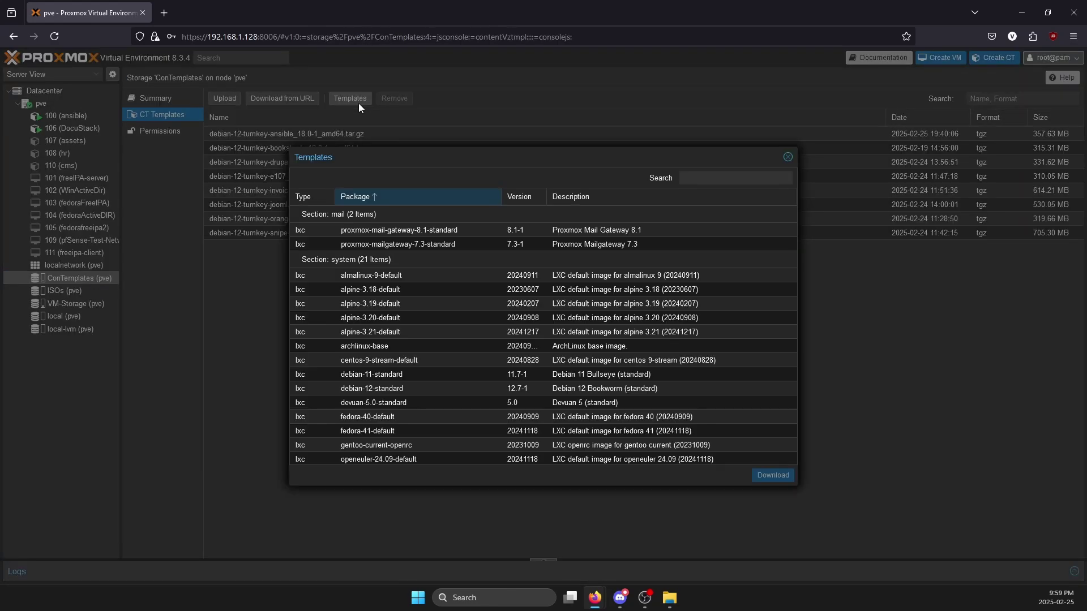
scroll(384, 305, "down", 10)
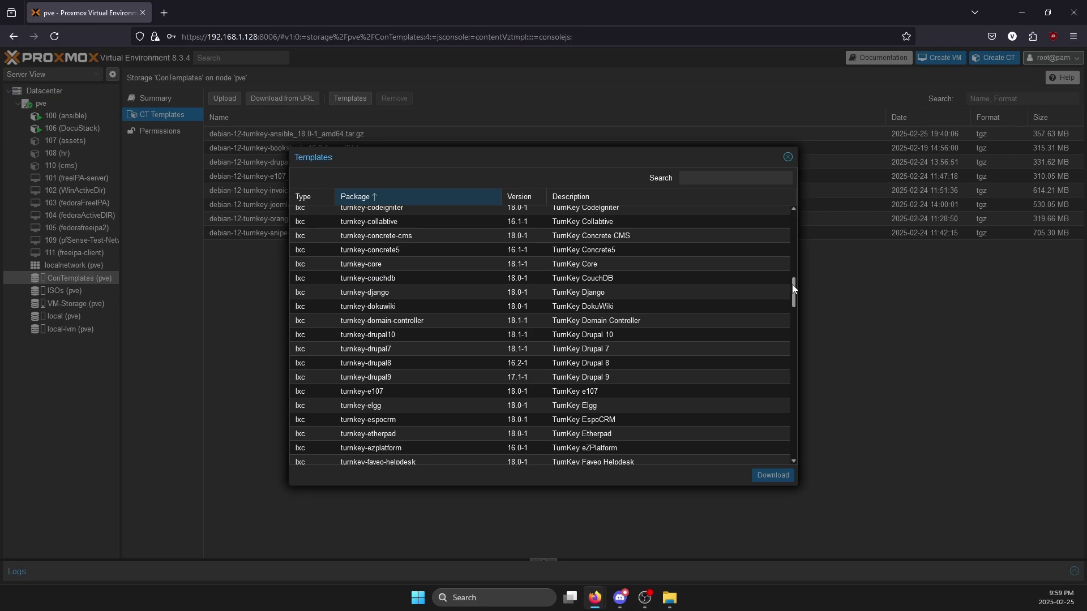
scroll(796, 430, "down", 1)
scroll(777, 284, "up", 10)
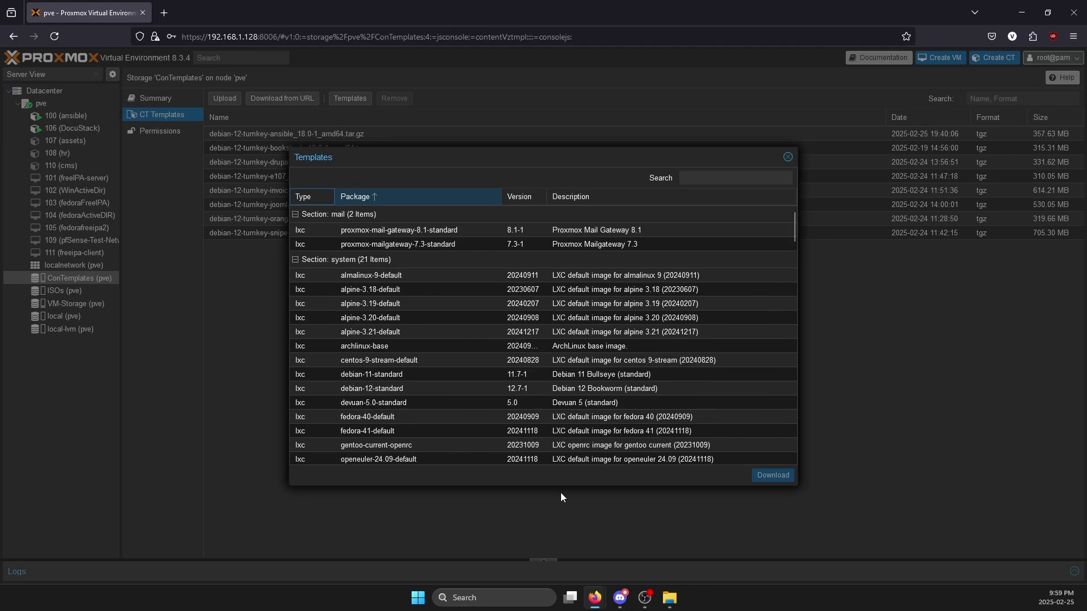
left_click(788, 157)
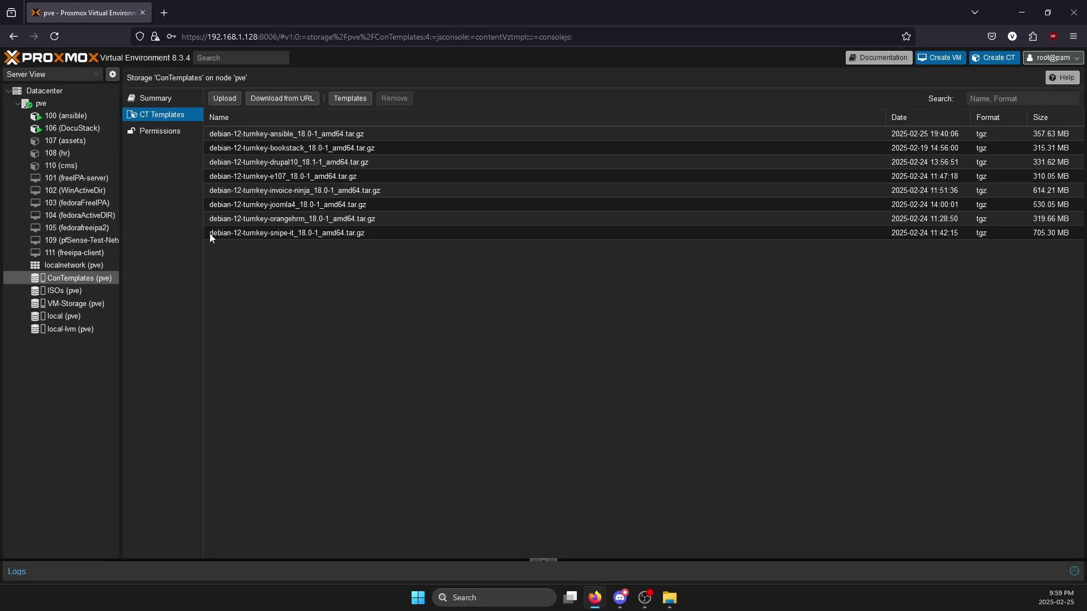
- Run 'pveam update' in the pve node shell to refresh the template index
left_click(66, 102)
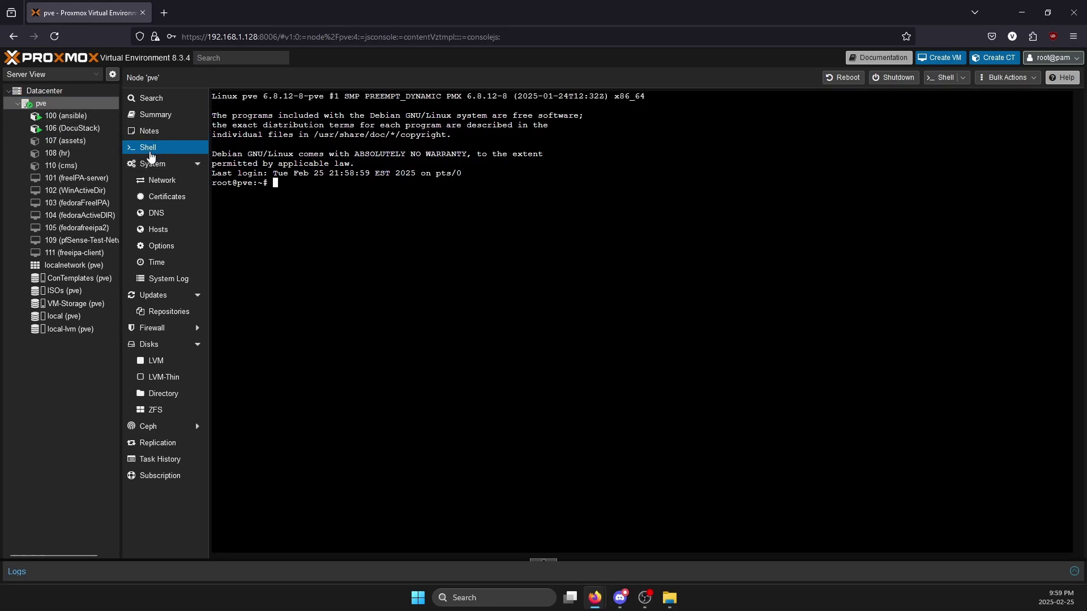
left_click(461, 280)
type("pveam update")
key("Return")
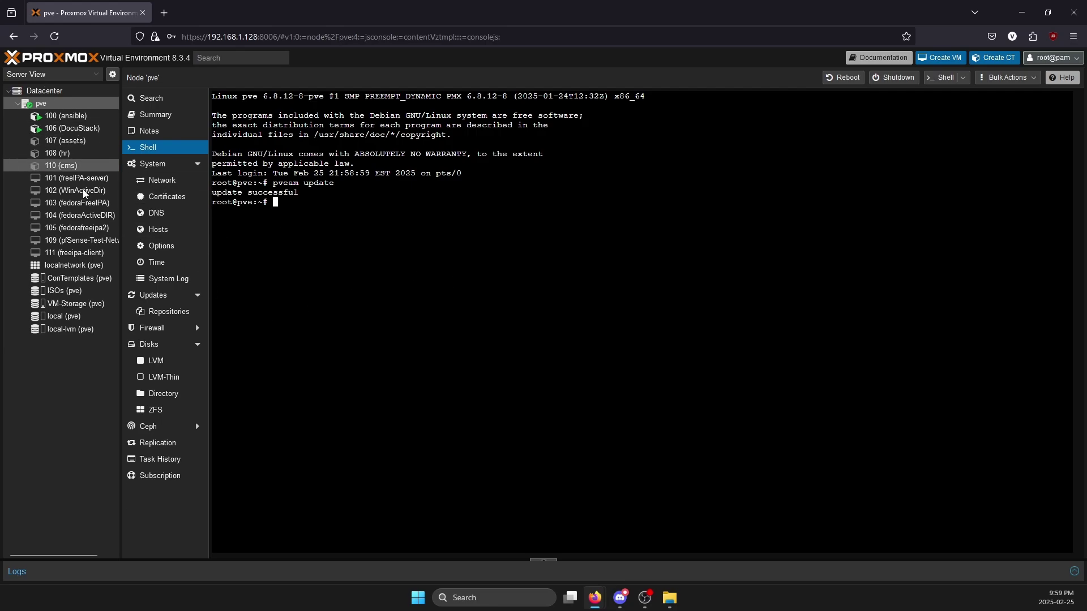
- Open ConTemplates' downloadable template catalogue and scroll through the available templates
left_click(79, 278)
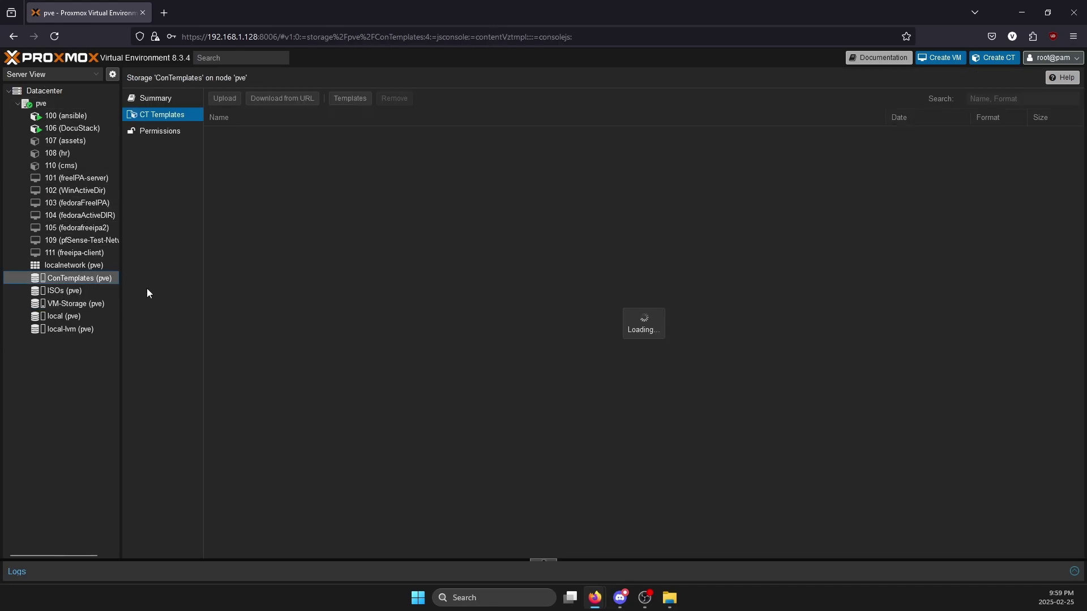
left_click(350, 98)
scroll(601, 340, "down", 15)
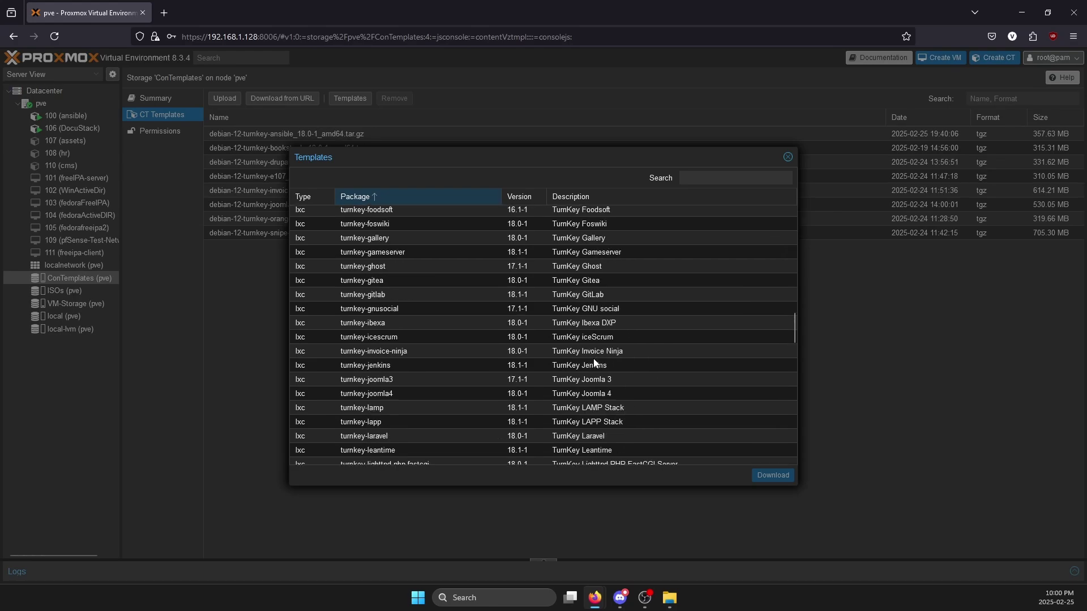
scroll(601, 358, "down", 5)
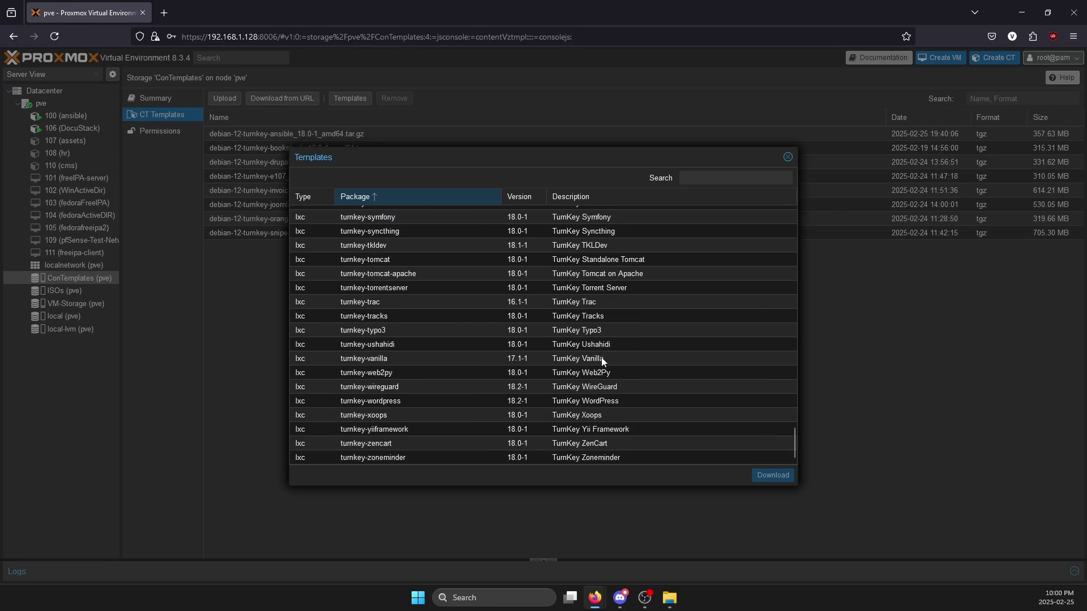
scroll(602, 358, "up", 10)
scroll(548, 373, "up", 2)
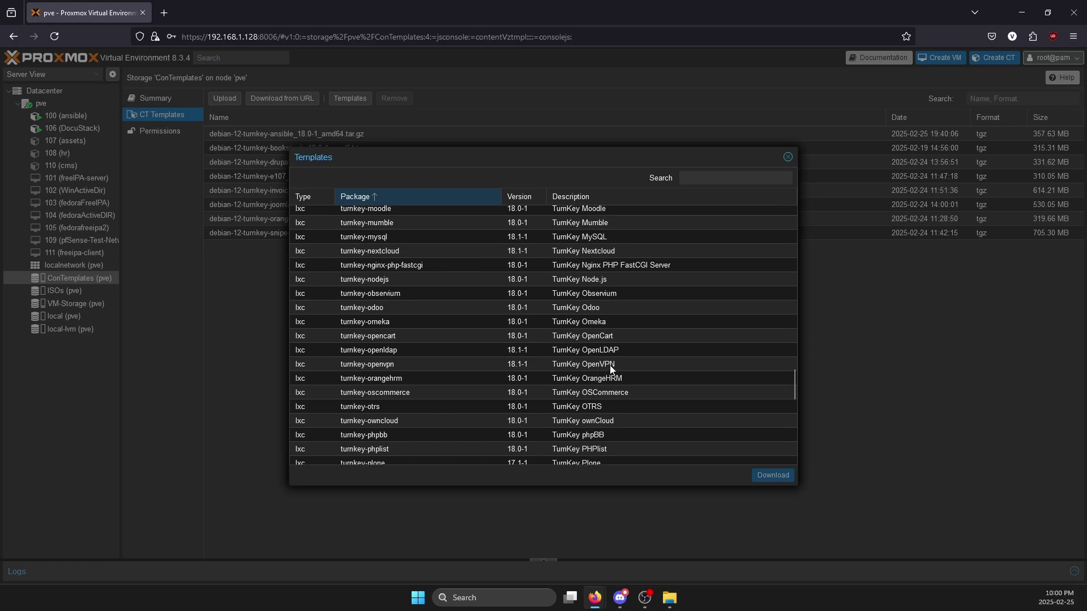
scroll(646, 303, "up", 2)
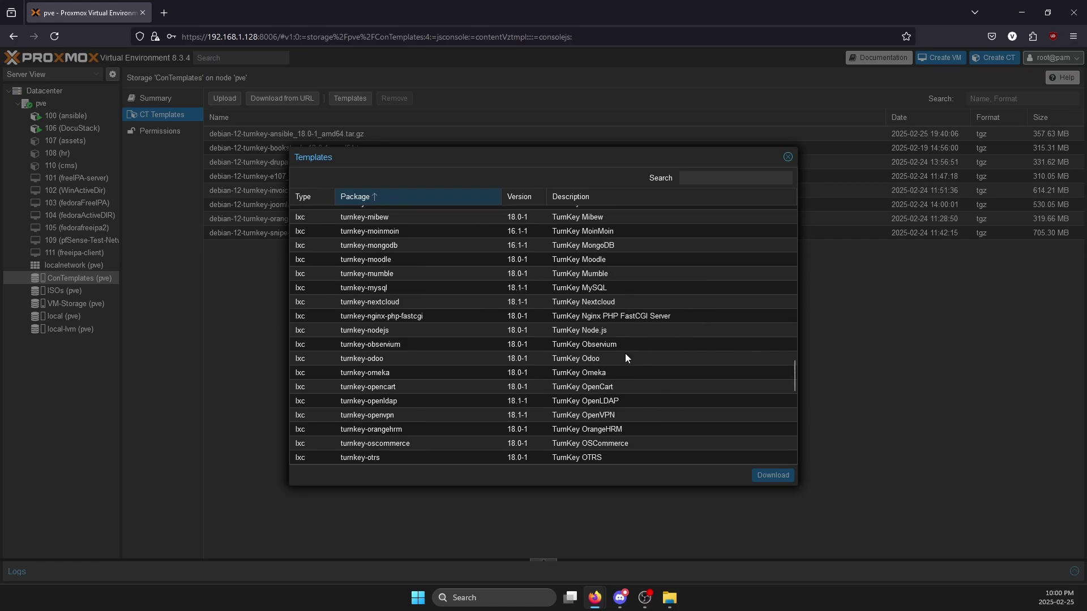
scroll(625, 353, "up", 2)
scroll(633, 316, "up", 8)
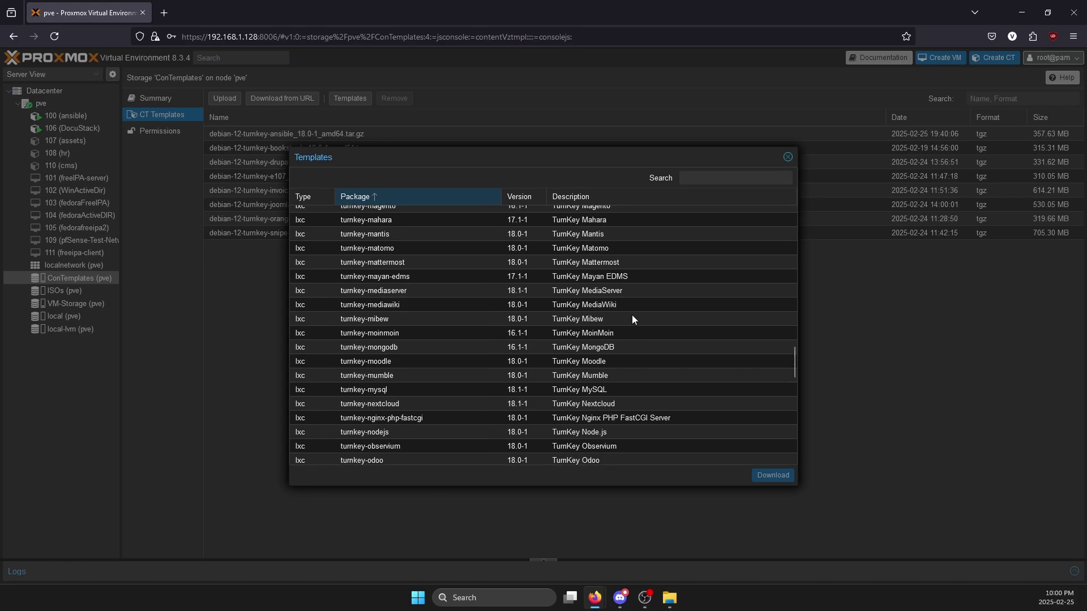
scroll(632, 319, "up", 4)
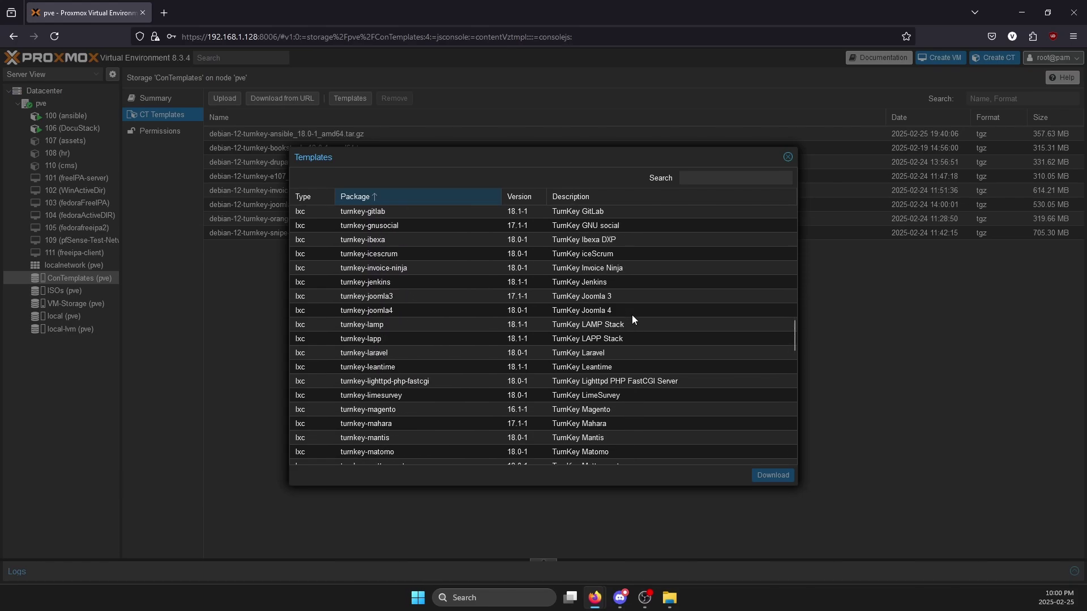
scroll(632, 316, "up", 4)
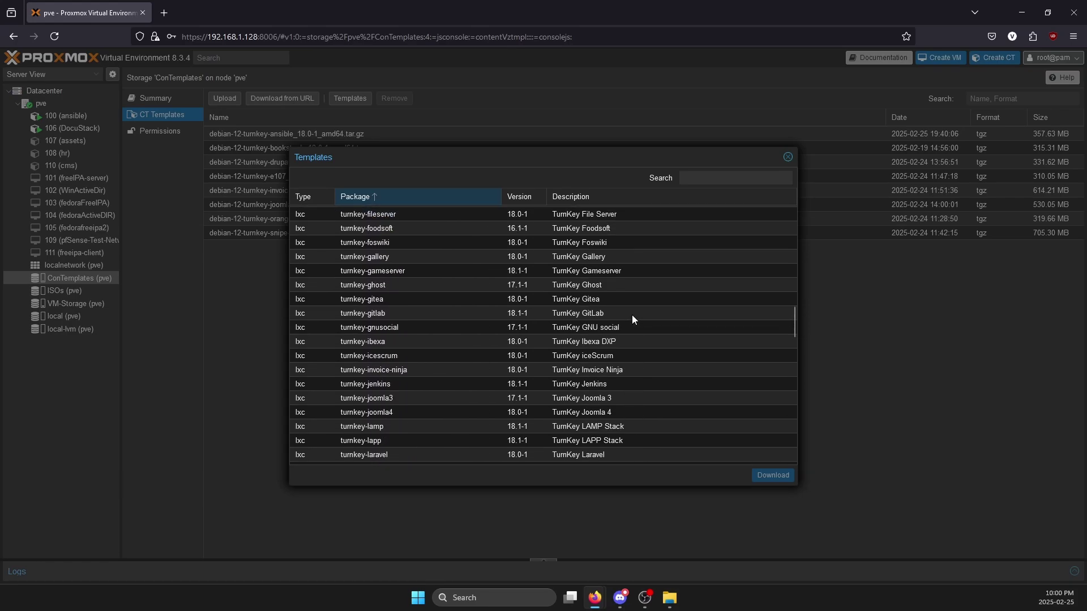
scroll(627, 298, "up", 2)
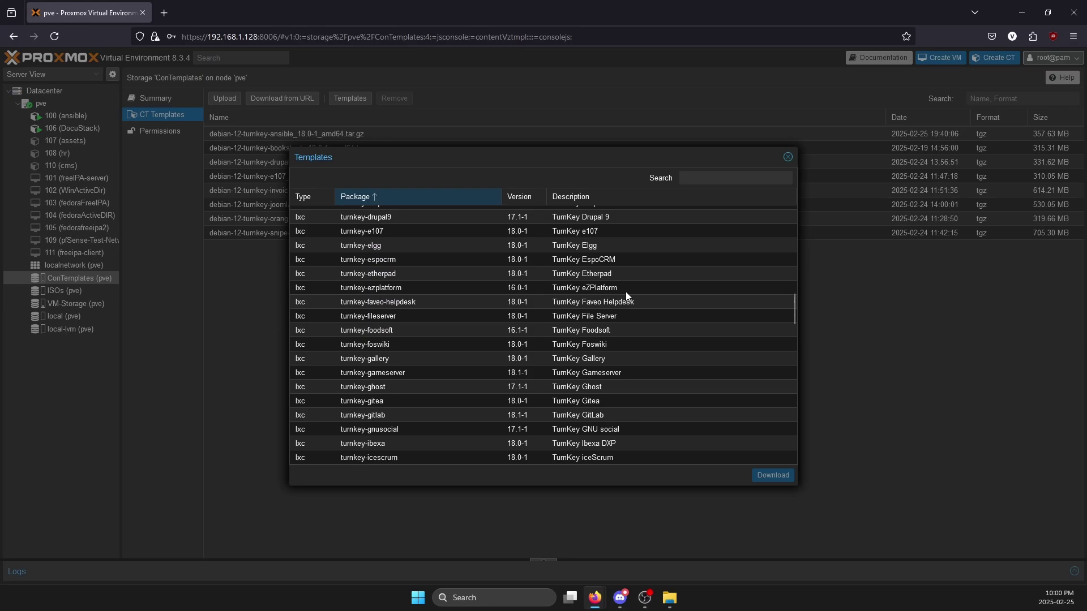
scroll(639, 249, "up", 7)
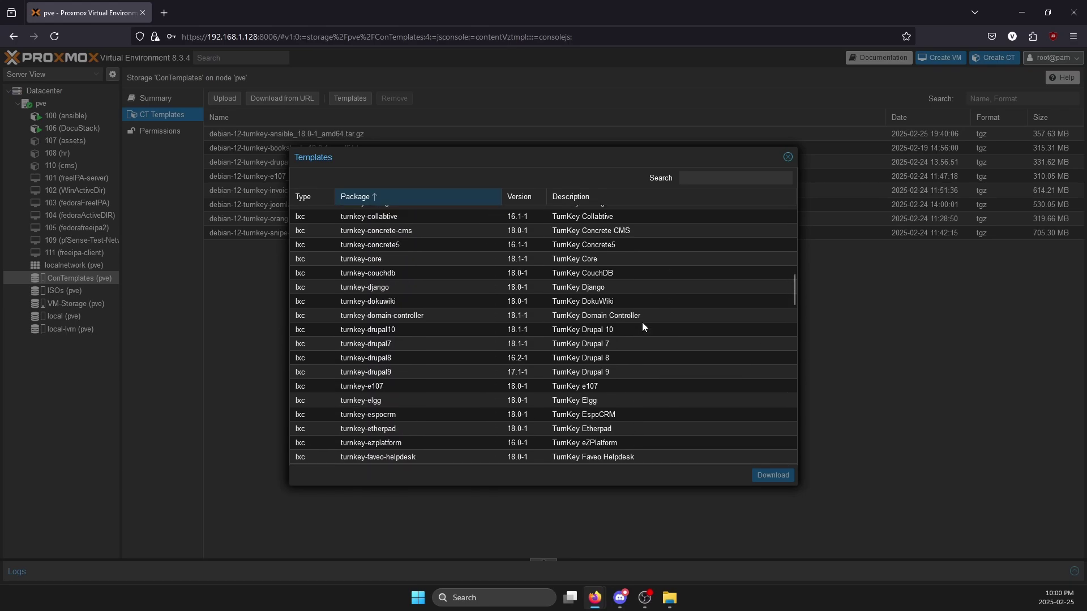
scroll(617, 277, "up", 8)
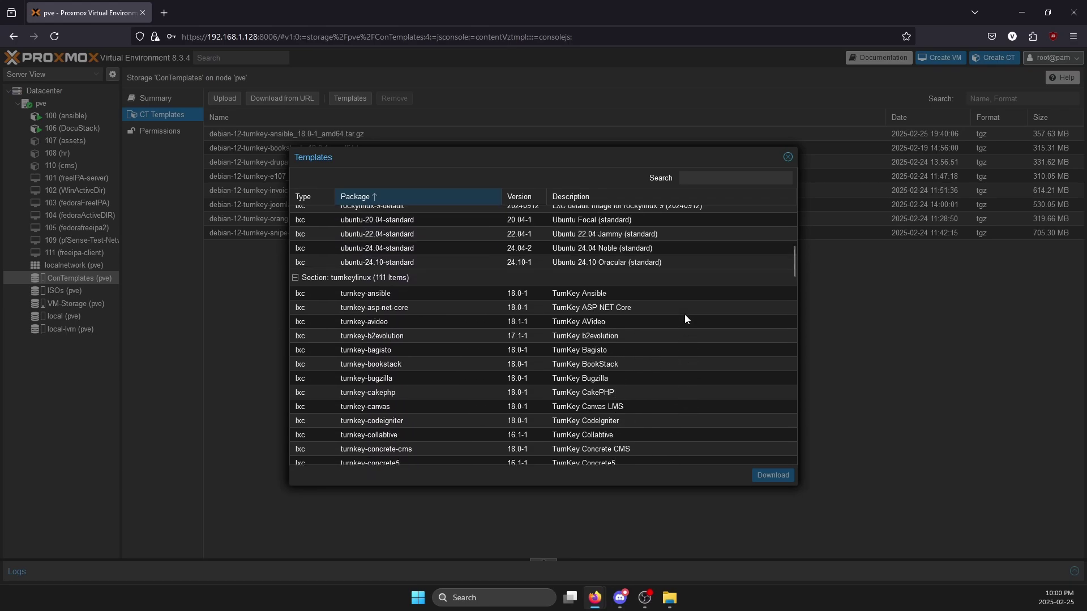
- Search 'machine', download the turnkey-simplemachines template, and close the task log at TASK OK
type("machines")
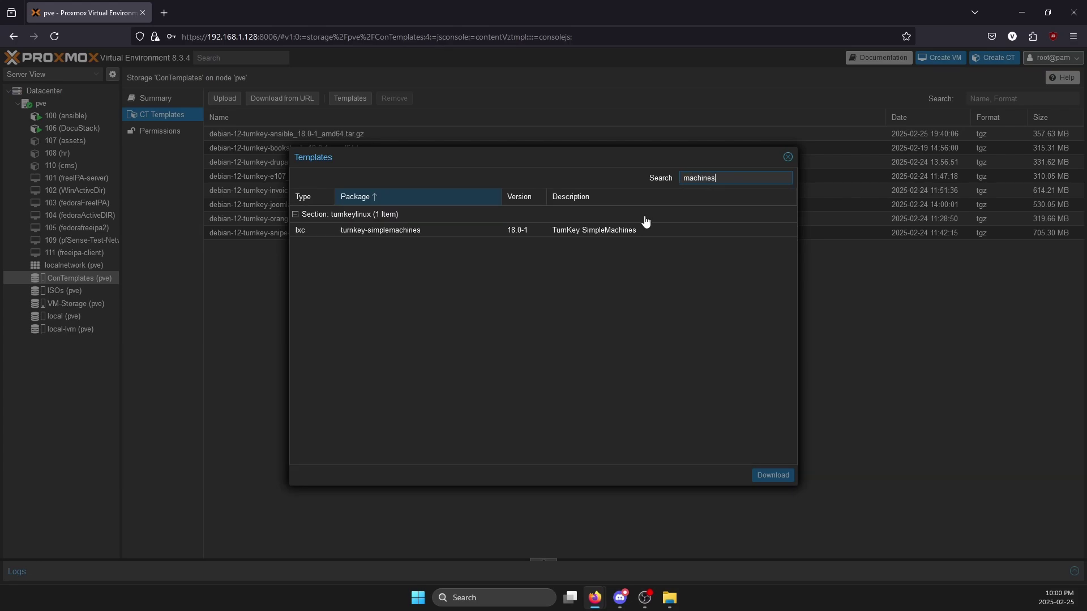
left_click(641, 230)
left_click(773, 475)
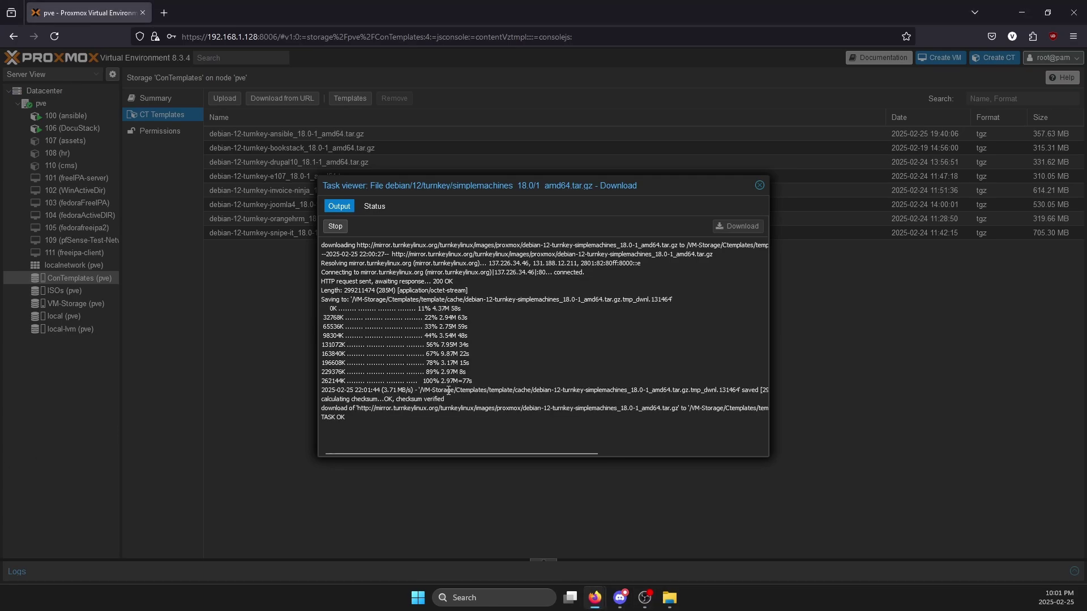
left_click_drag(367, 419, 555, 335)
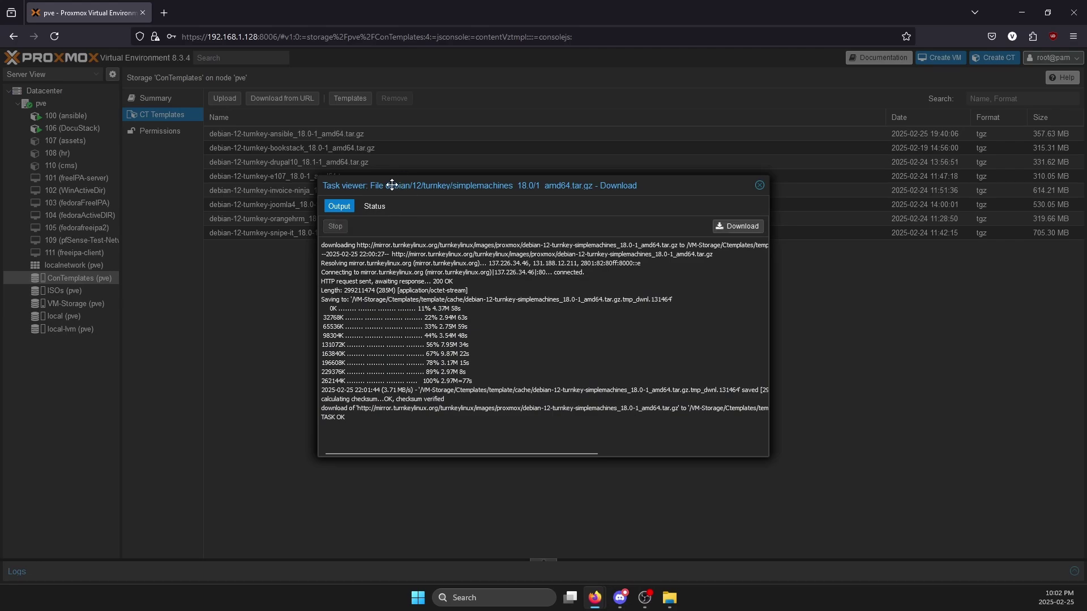
left_click_drag(377, 185, 390, 235)
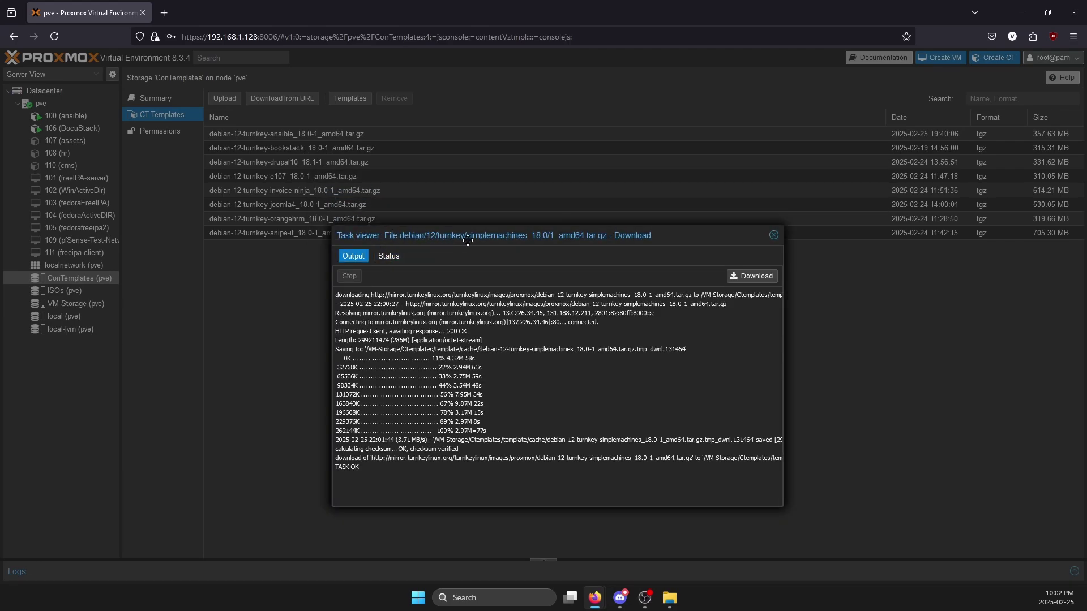
left_click(775, 237)
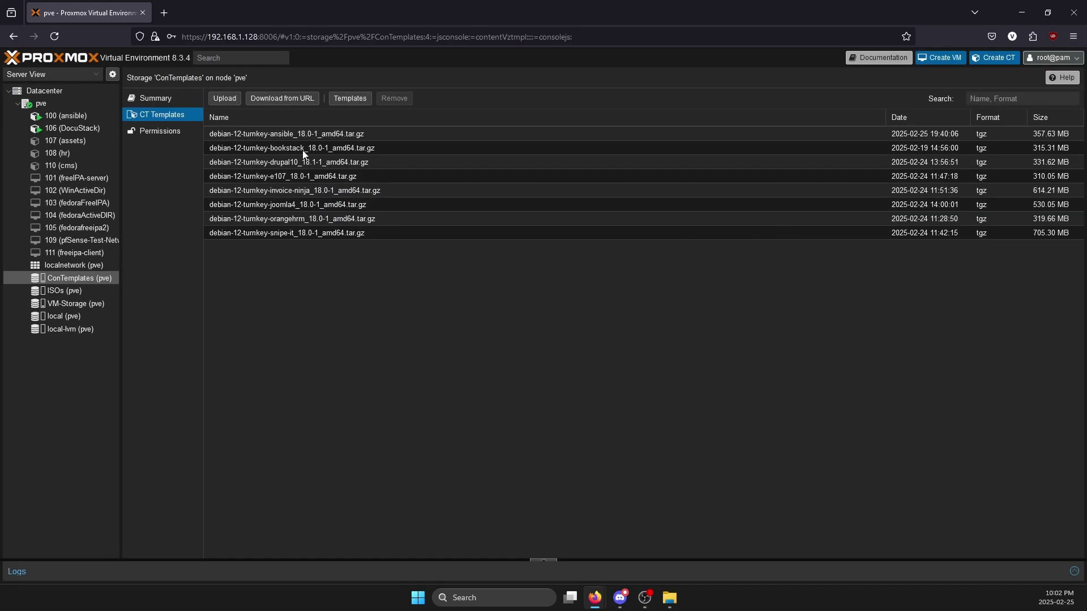
- Start a new container on pve with hostname forum, keeping it unprivileged
left_click(53, 103)
right_click(53, 103)
left_click(72, 139)
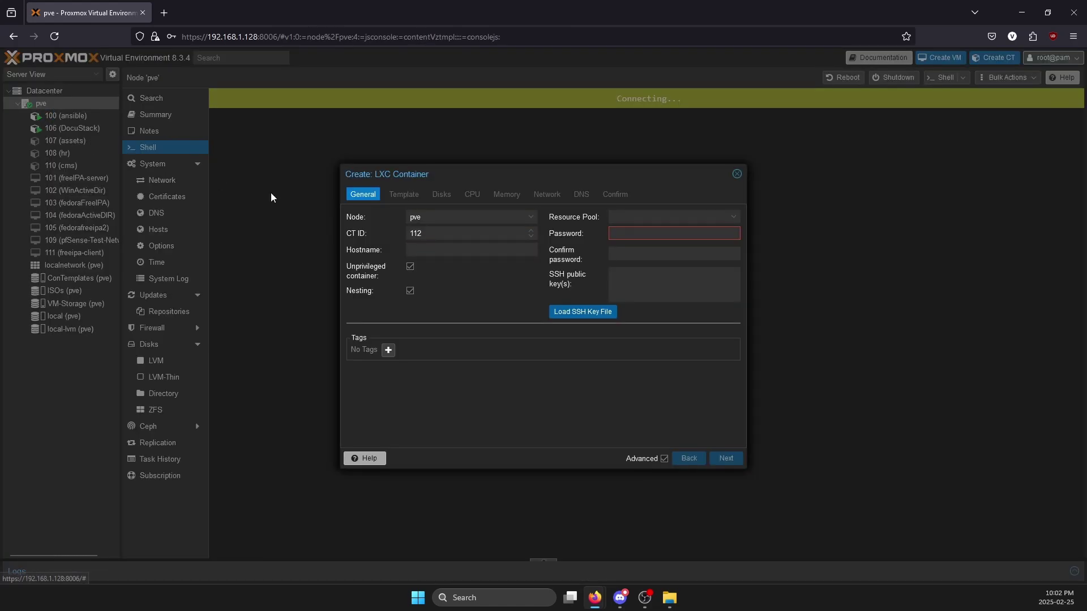
left_click(427, 251)
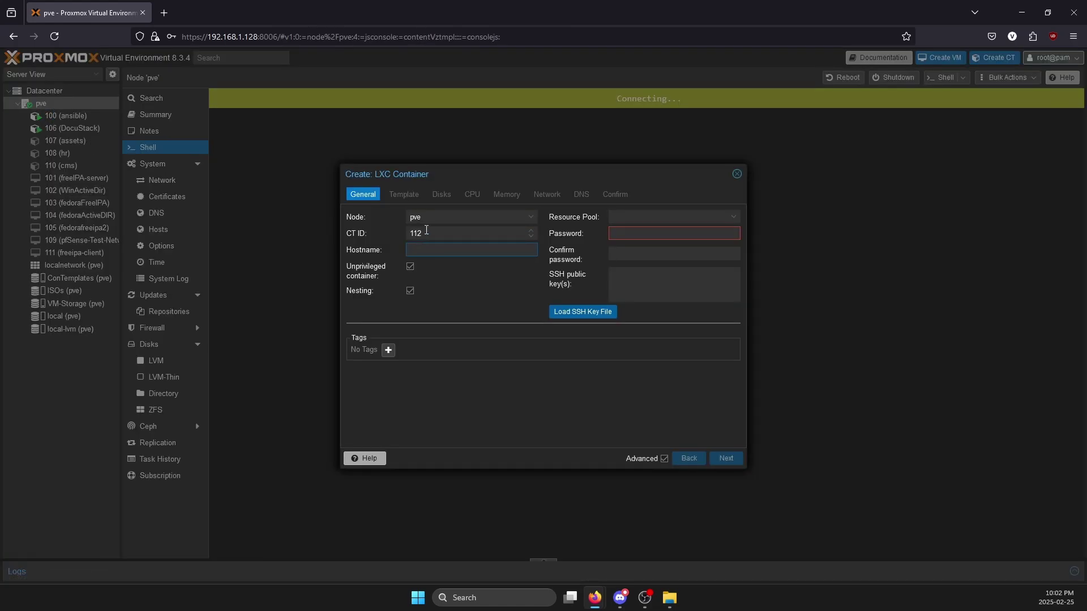
type("forum")
key("Tab")
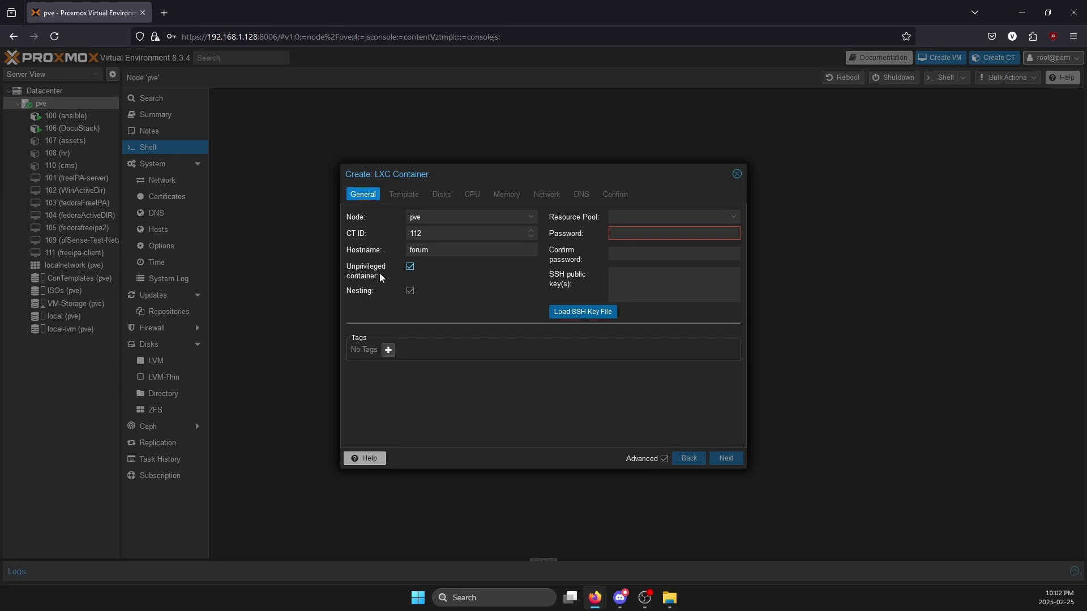
left_click(409, 269)
left_click(410, 267)
- Set the root password and advance to the Template step's template list
left_click(646, 230)
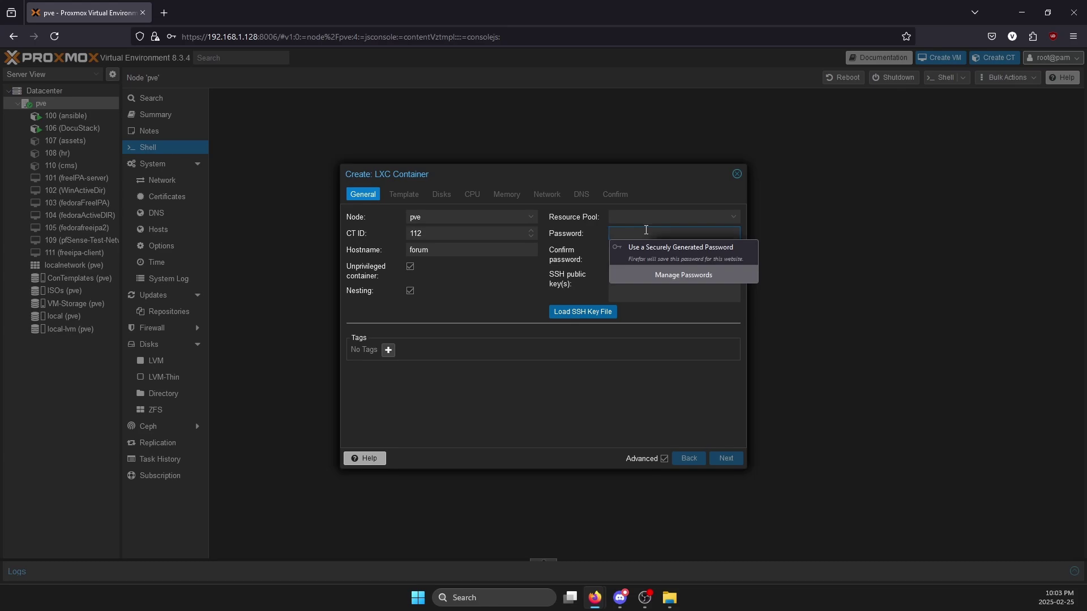
type("*")
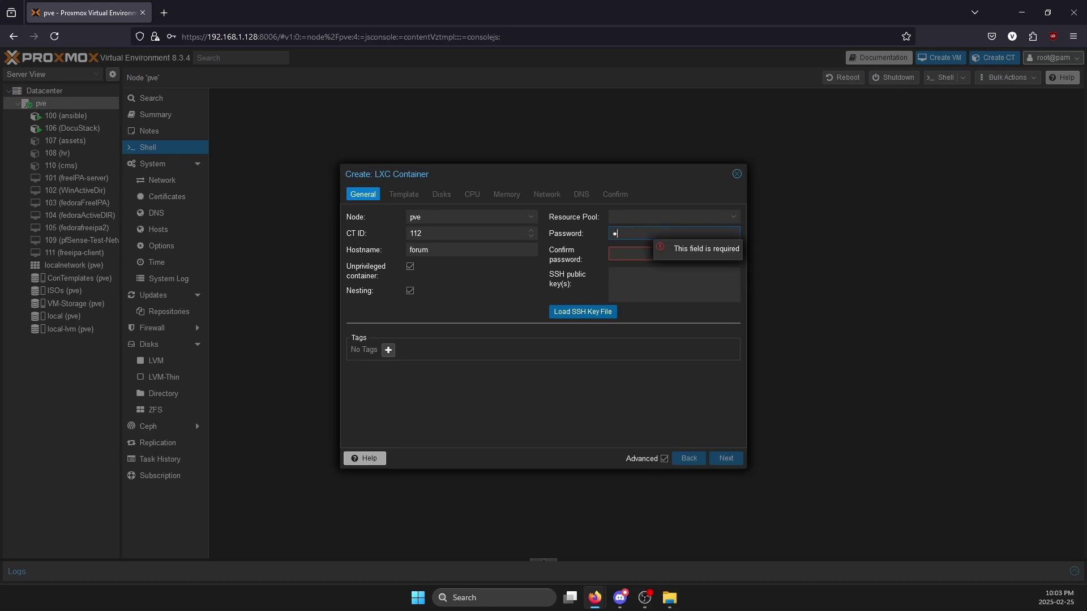
type("***********")
key("Tab")
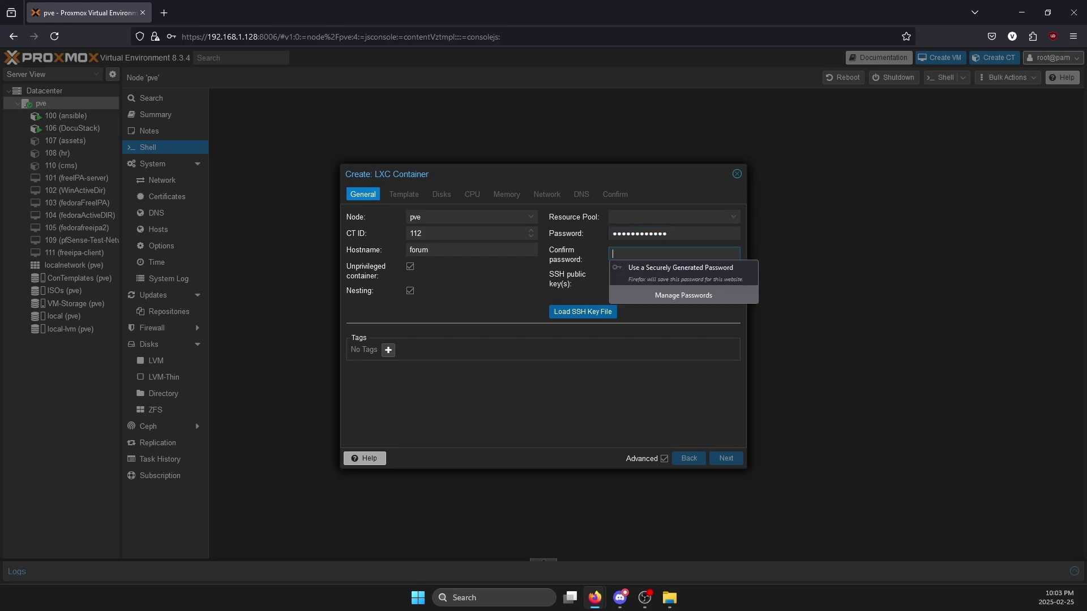
type("*************")
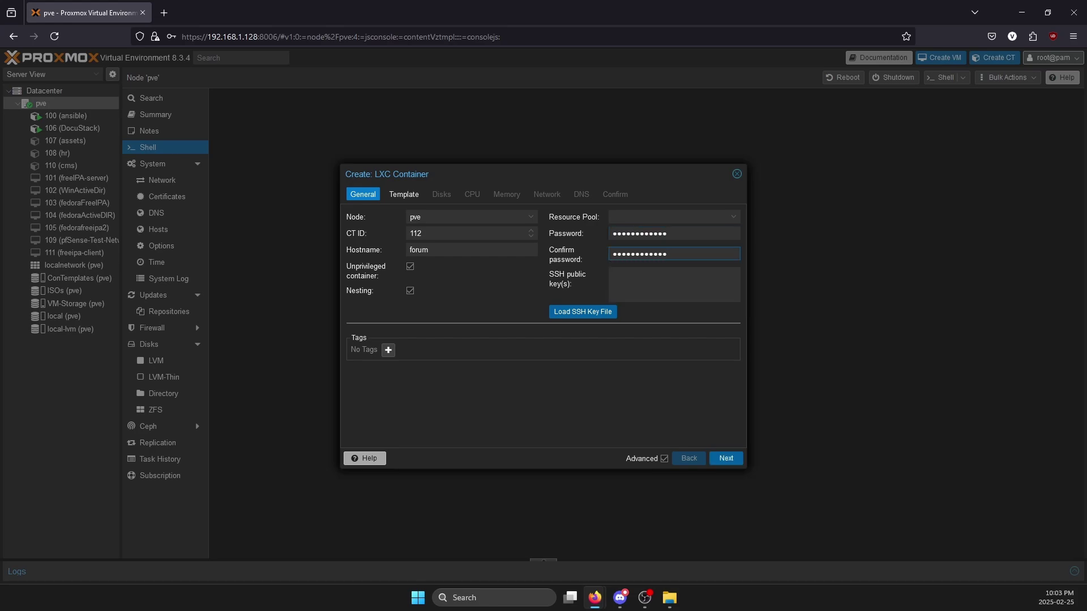
left_click(727, 460)
left_click(447, 232)
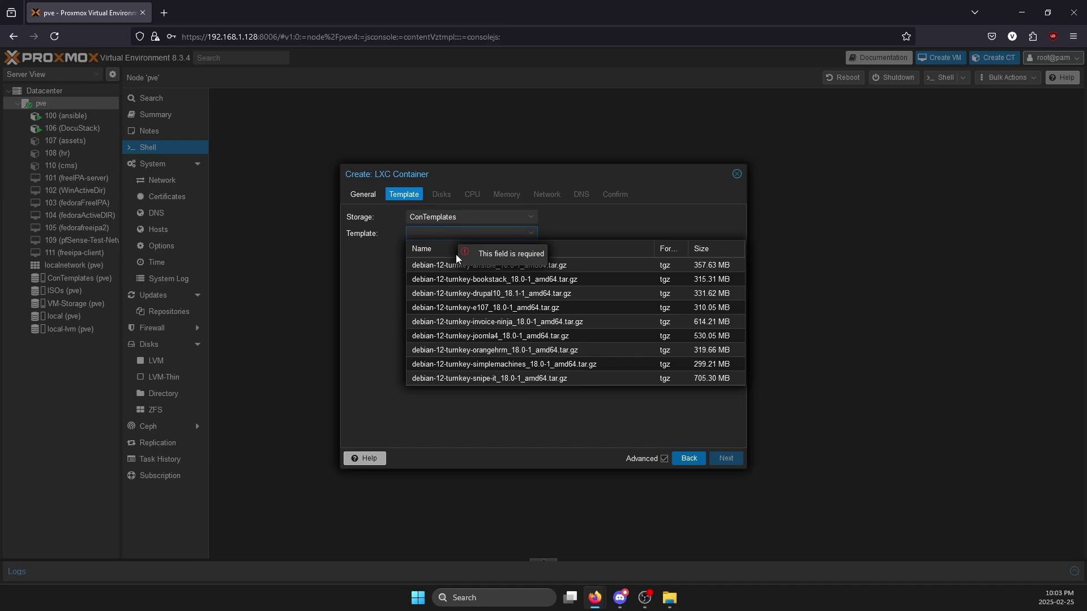
- Choose debian-12-turnkey-simplemachines_18.0-1_amd64.tar.gz as the template and advance to Disks
left_click(508, 365)
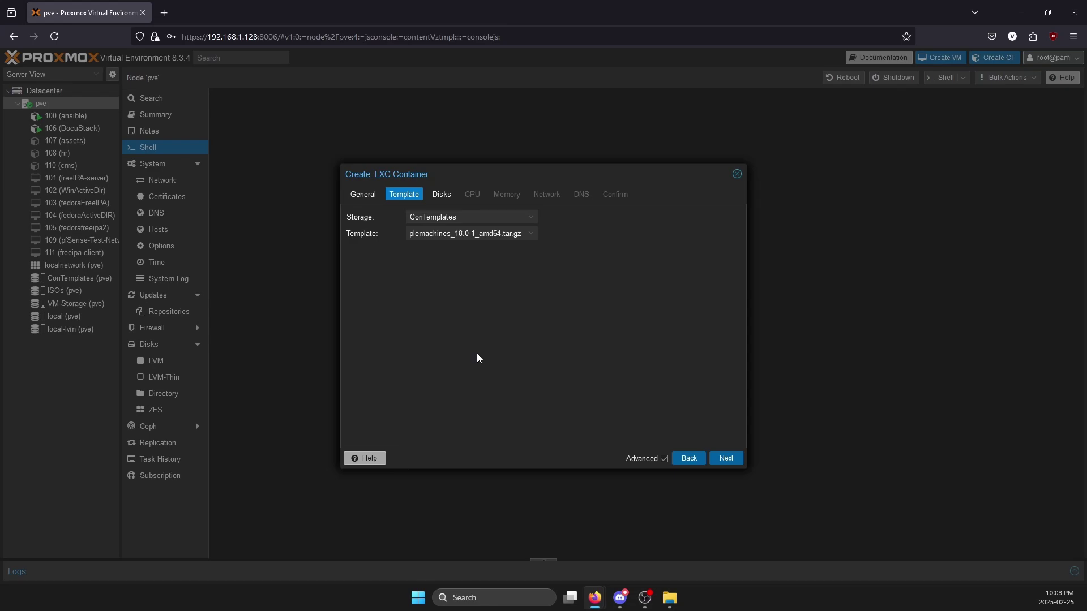
left_click(726, 459)
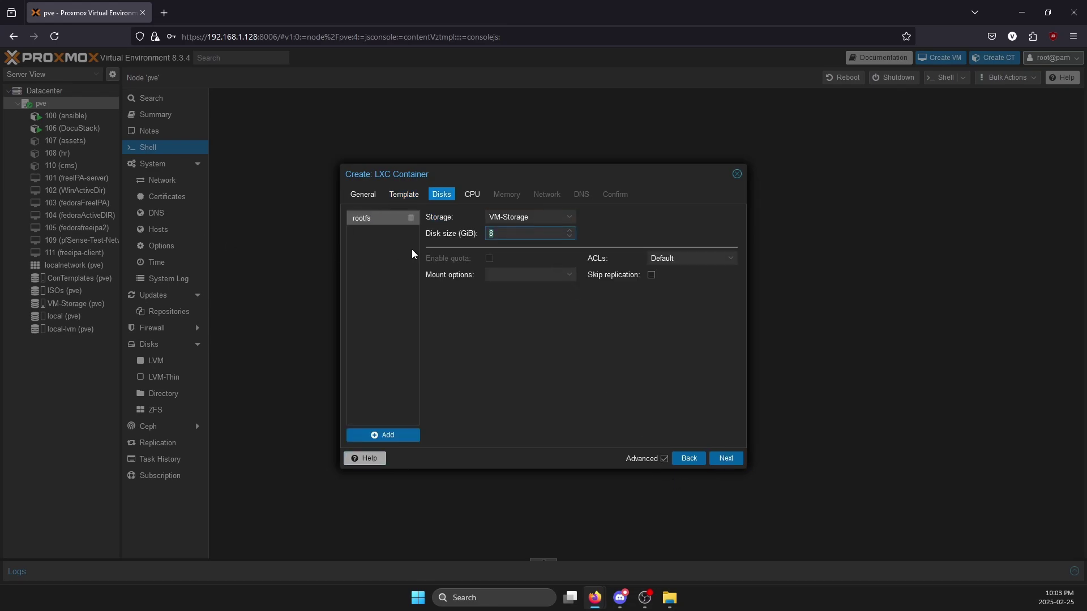
- Set disk size 16 GiB, 2 cores, 2048 MiB memory and 0 swap
type("16")
left_click(472, 194)
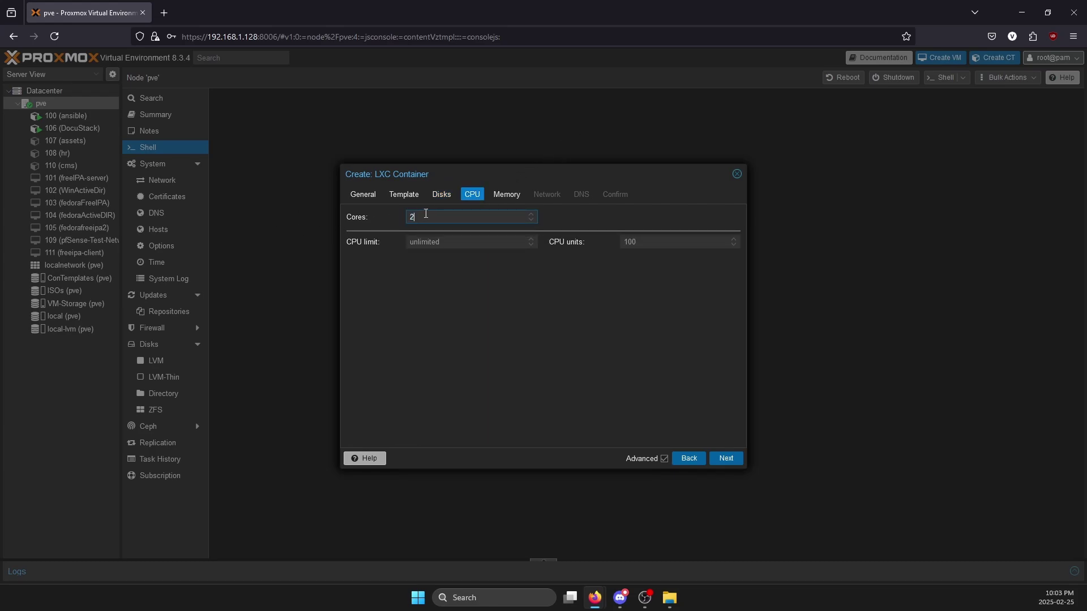
left_click(507, 194)
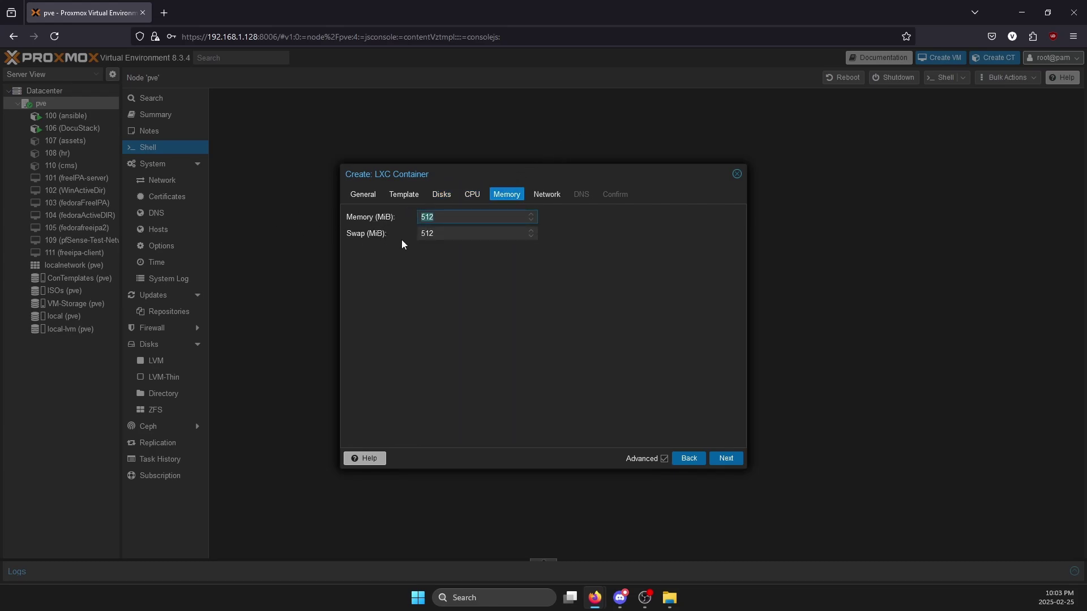
type("2019")
key("BackSpace")
type("48")
key("Tab")
type("0")
key("Tab")
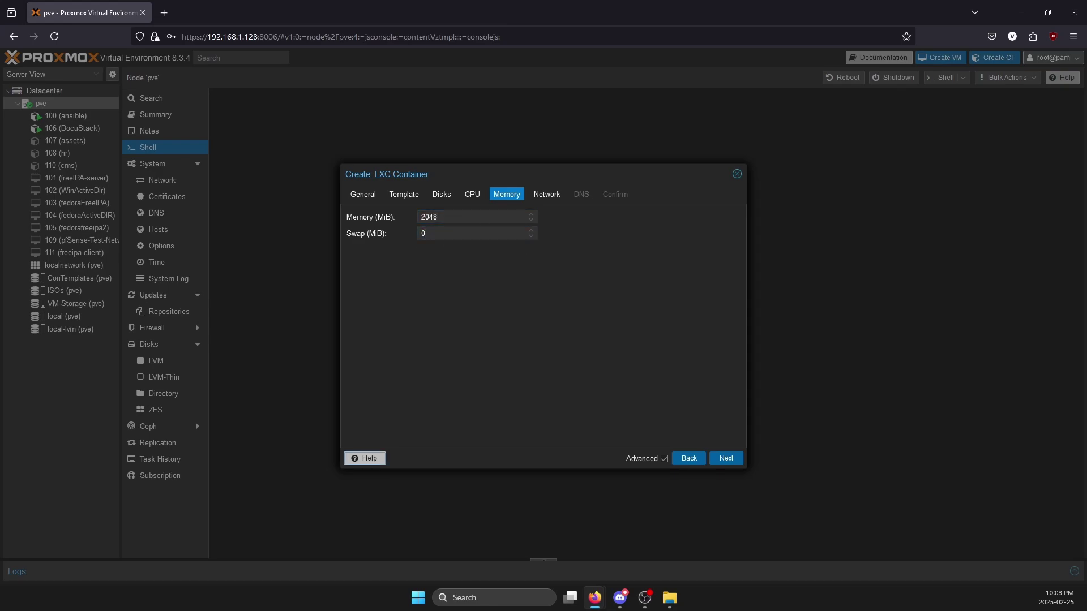
- Put the network on bridge vmbr1 with IPv4 DHCP and proceed through DNS to Confirm
left_click(547, 195)
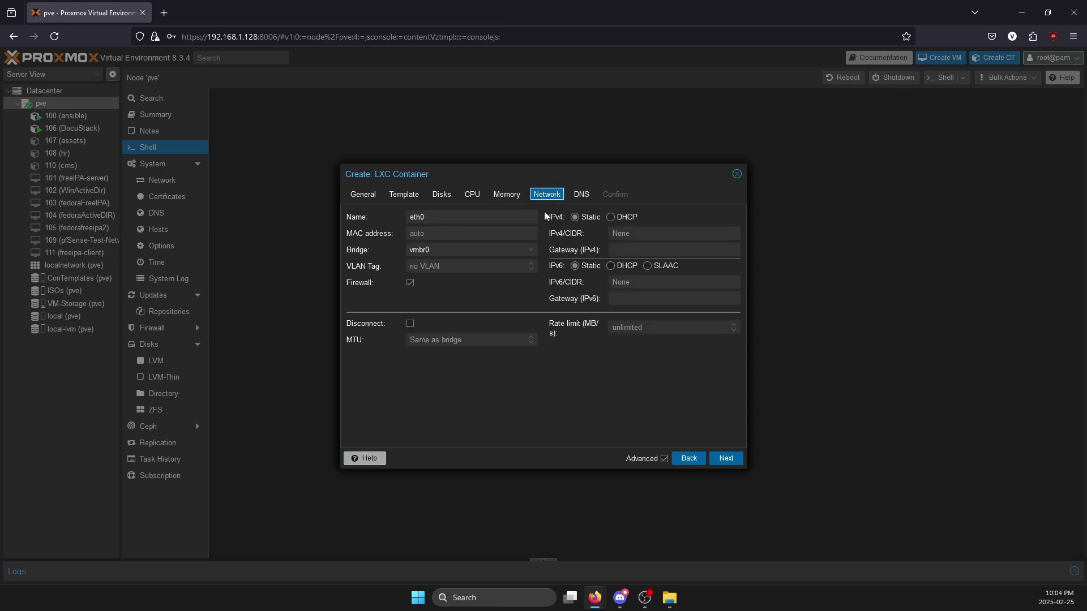
left_click(442, 249)
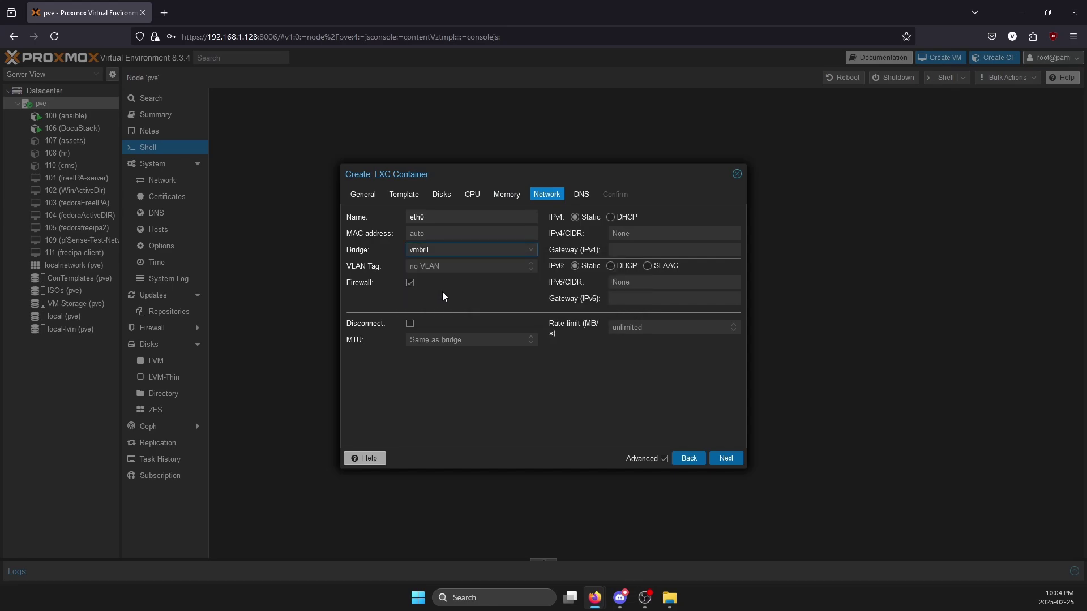
left_click(440, 296)
left_click(447, 248)
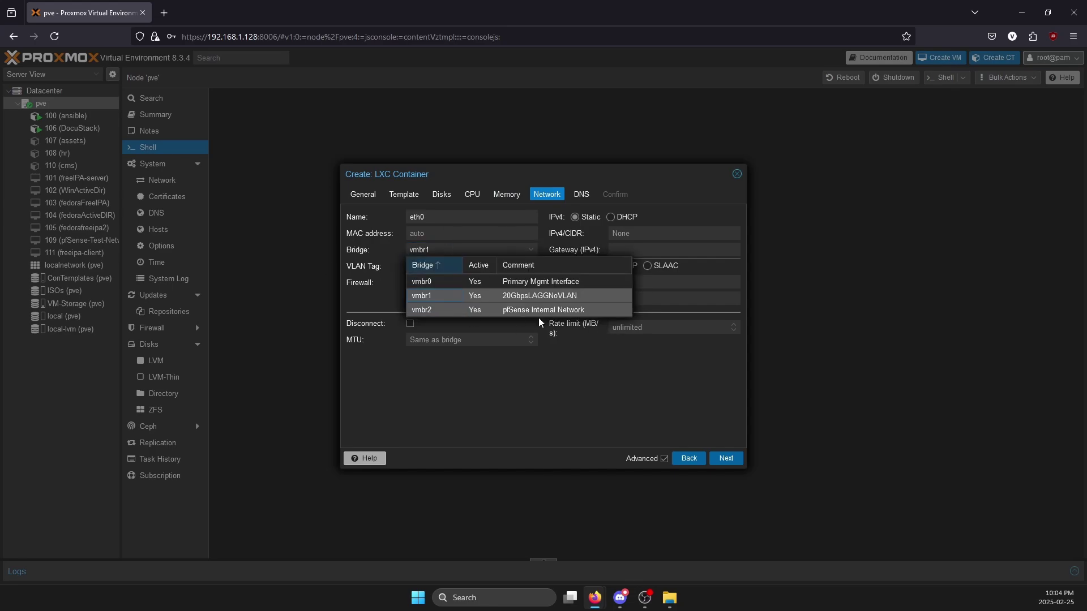
left_click(398, 318)
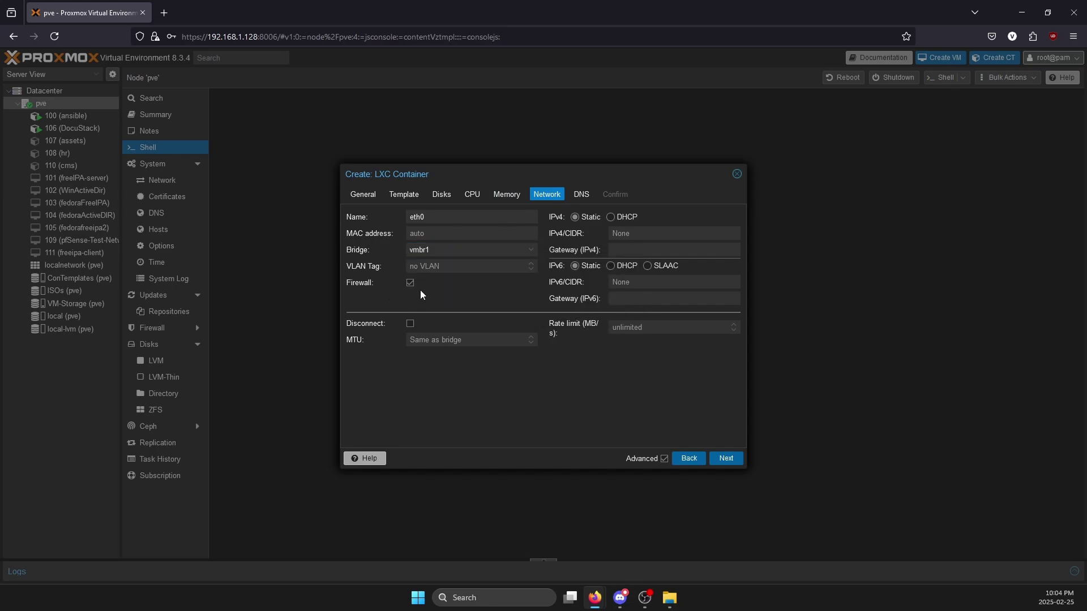
left_click(580, 196)
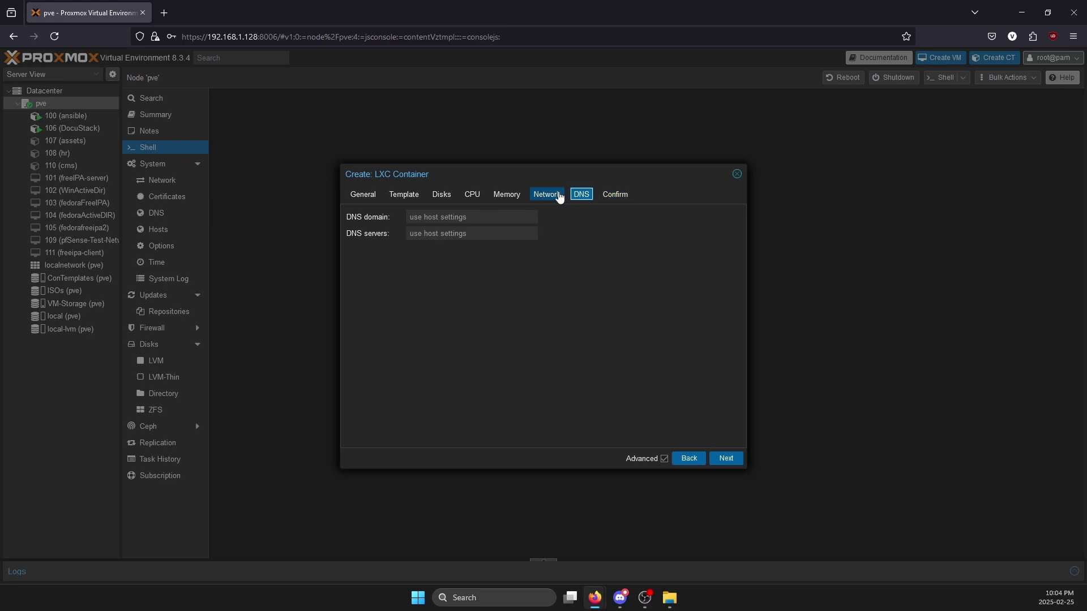
left_click(556, 196)
left_click(611, 218)
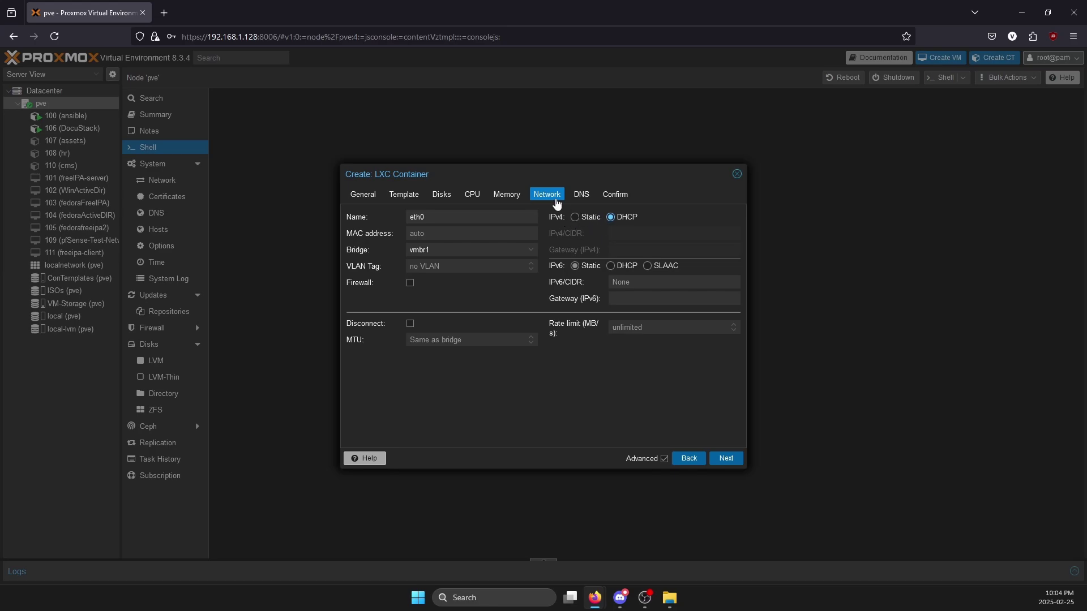
left_click(582, 196)
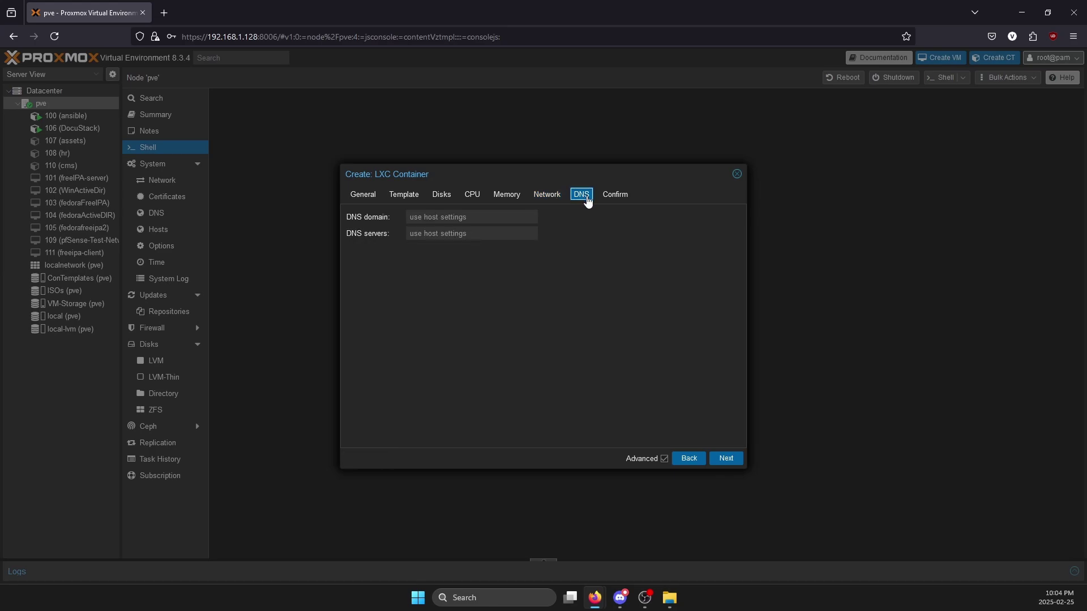
left_click(613, 198)
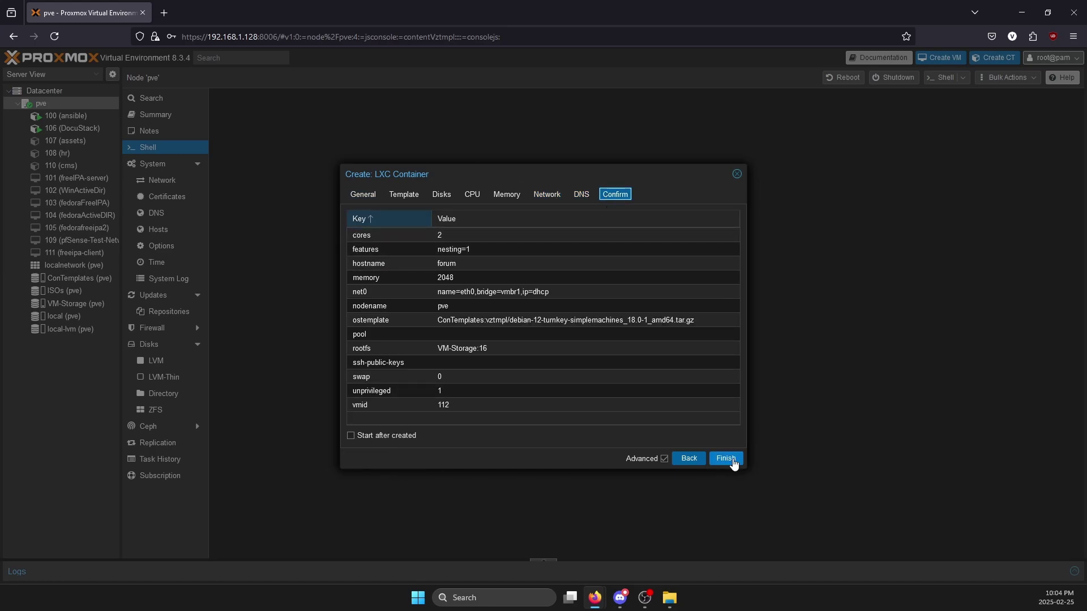
- Tick 'Start after created' and finish creating container 112 (forum)
left_click(387, 436)
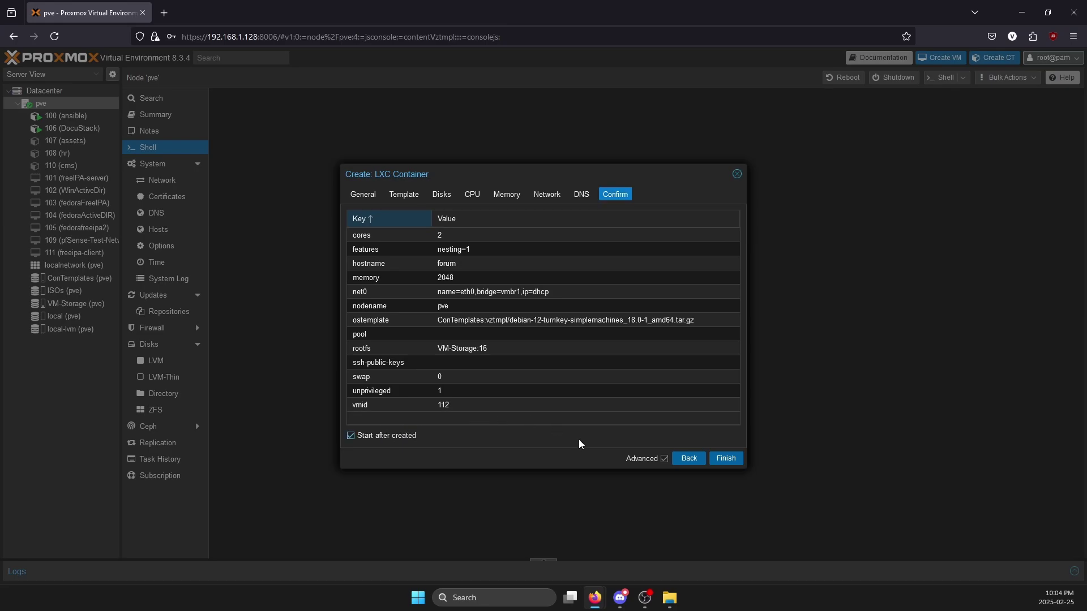
left_click(724, 462)
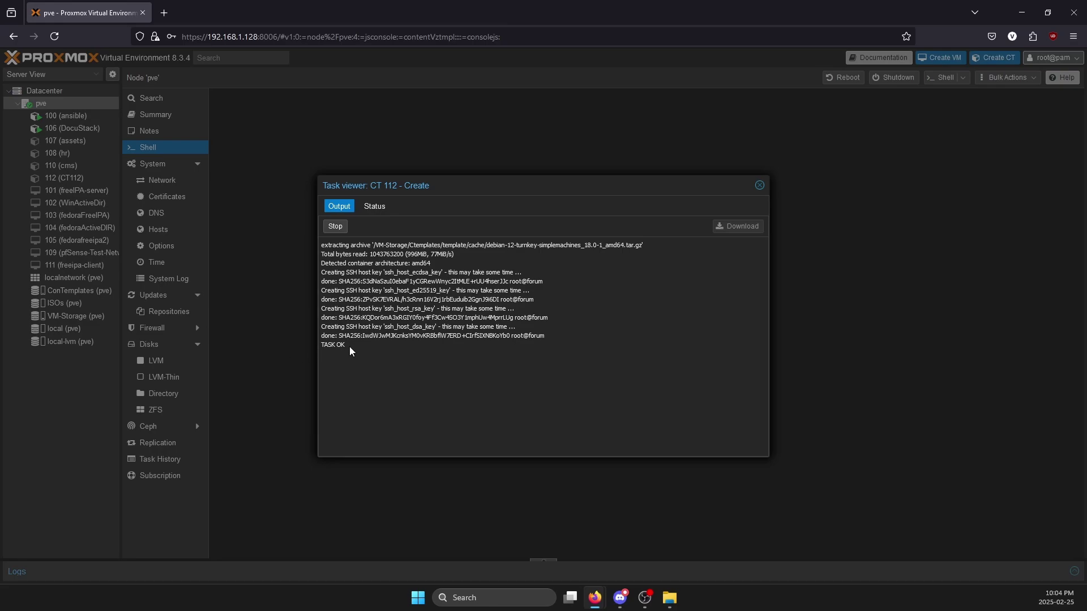
left_click_drag(350, 346, 590, 267)
- Close the task log, open container 112's console, and submit root at the login prompt
left_click(760, 186)
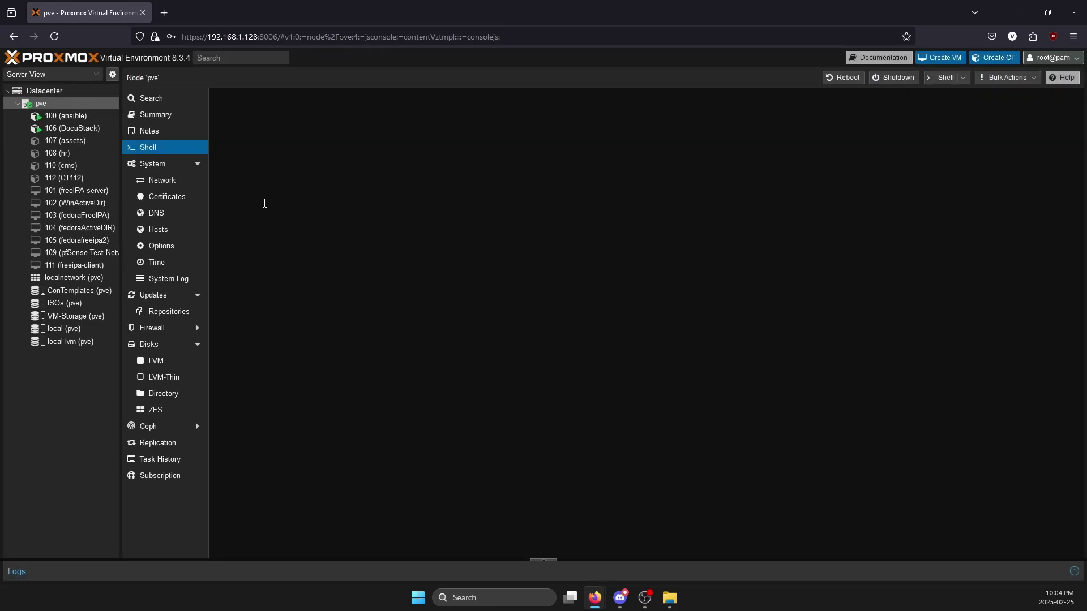
left_click(81, 180)
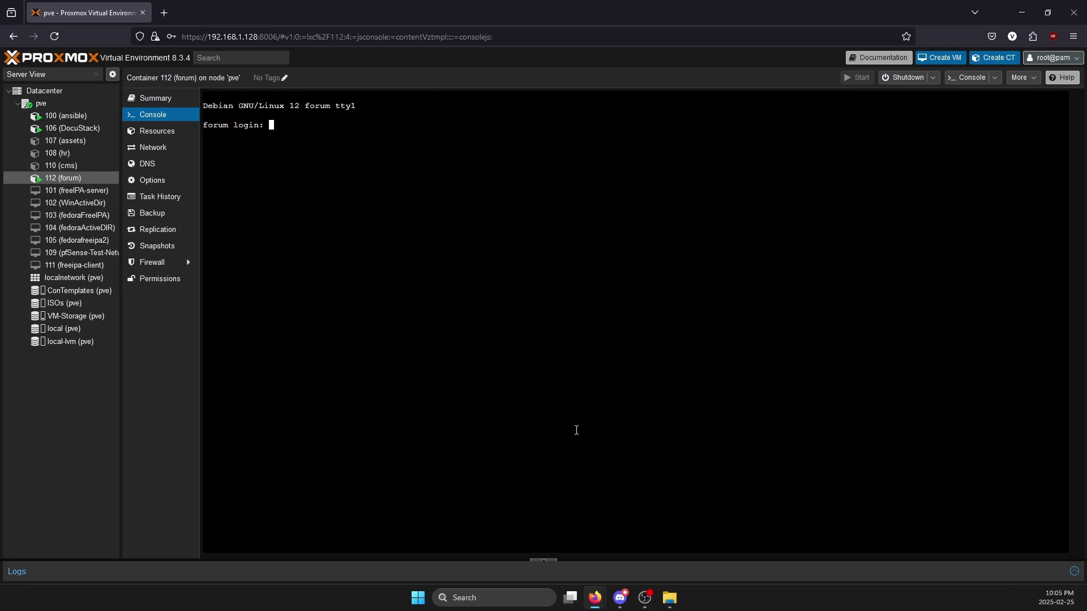
type("root")
key("Return")
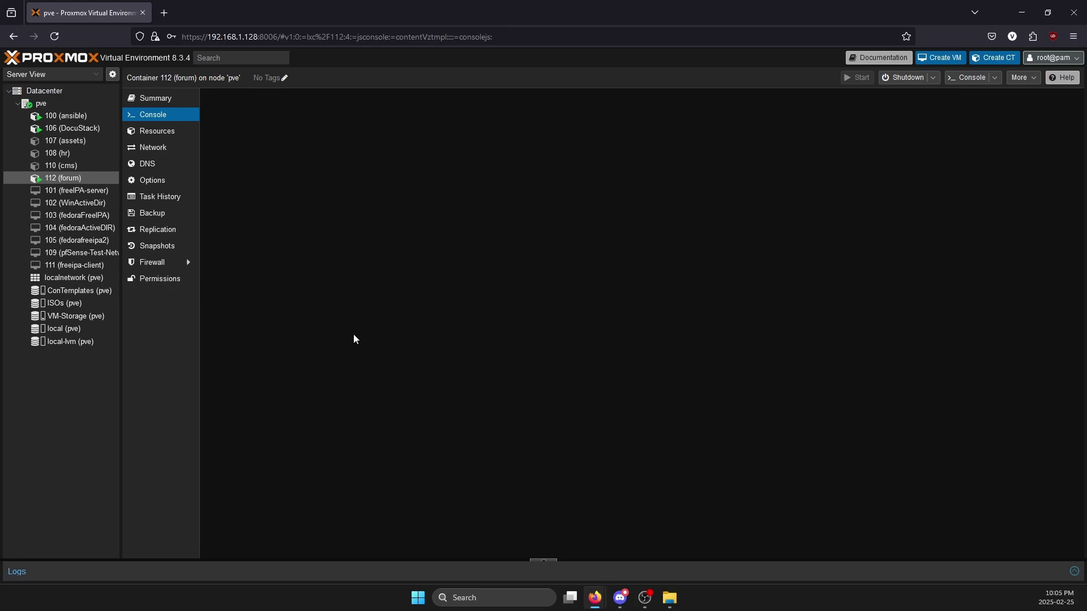
- Reload the blank console and retry logging in as root, entering a password
left_click(154, 131)
key("alt+Left")
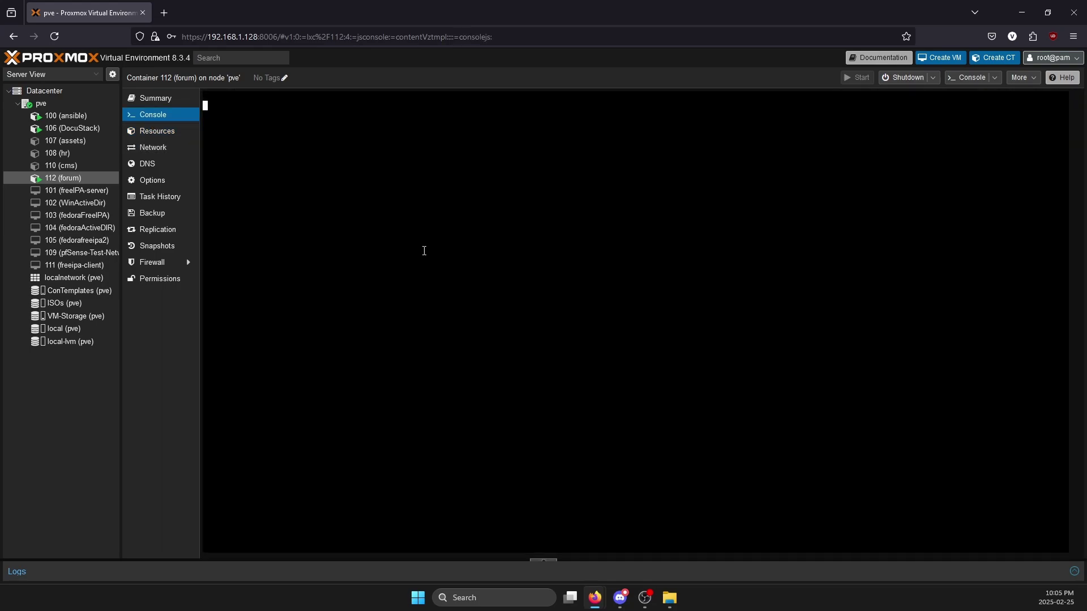
key("Return")
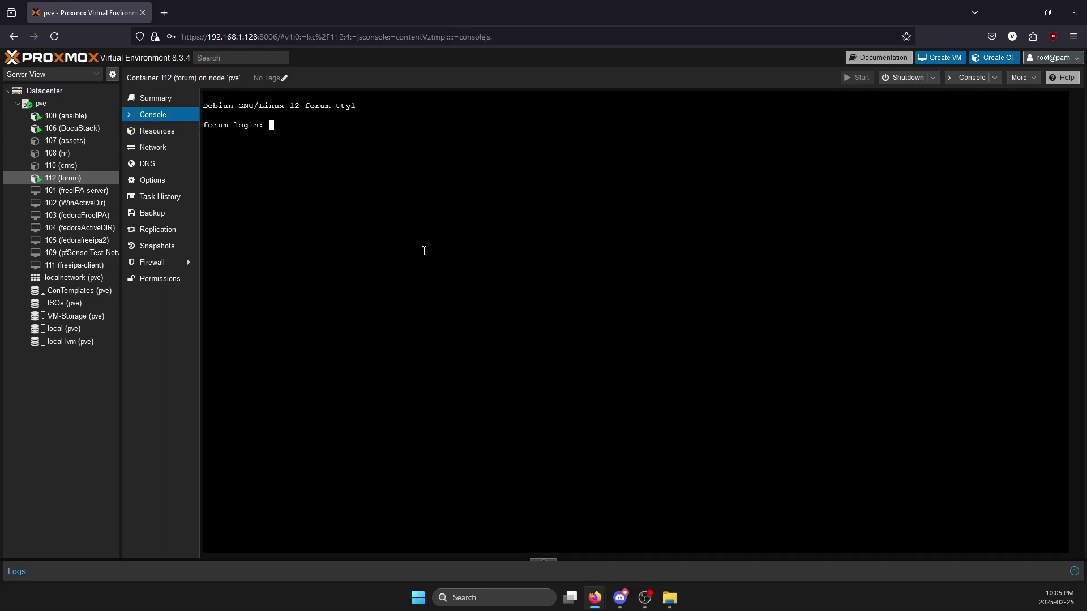
type("root")
key("Return")
key("Return")
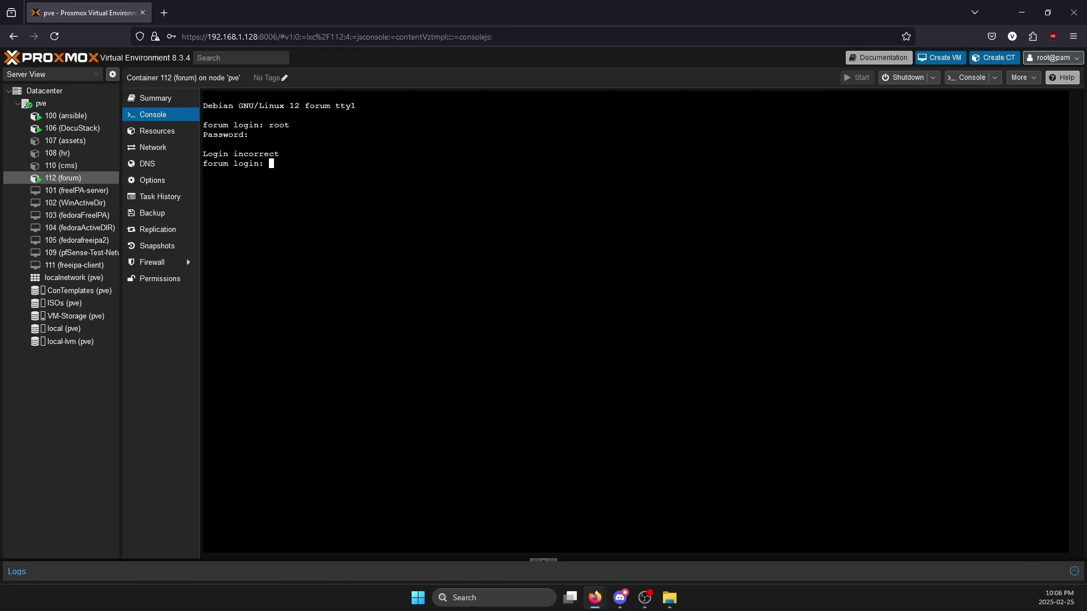
type("root")
- Log in as root and set and confirm the MySQL adminer password
key("Return")
key("Return")
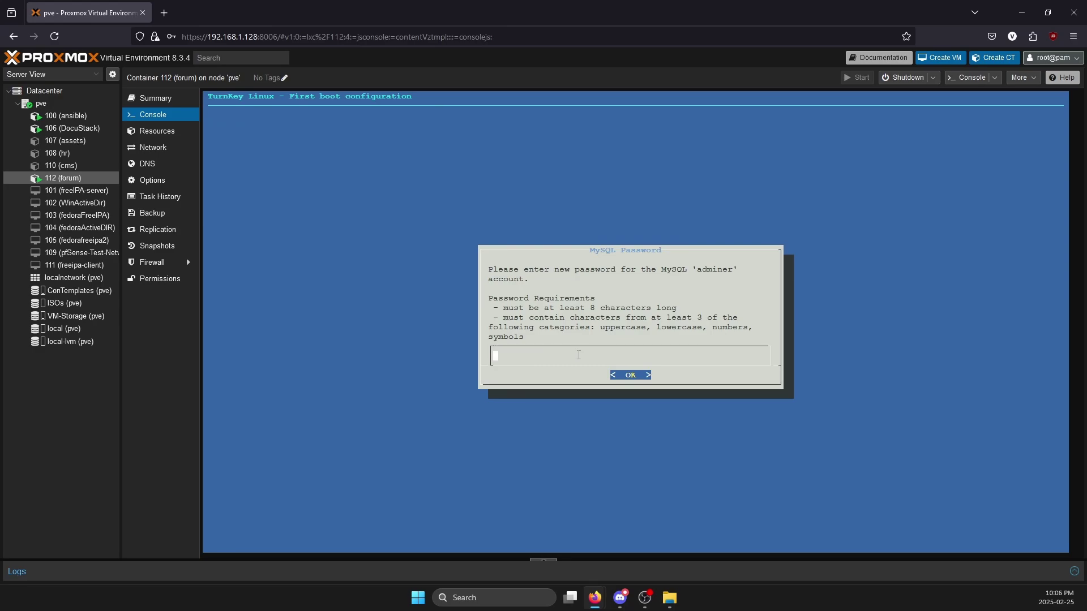
type("************")
key("Return")
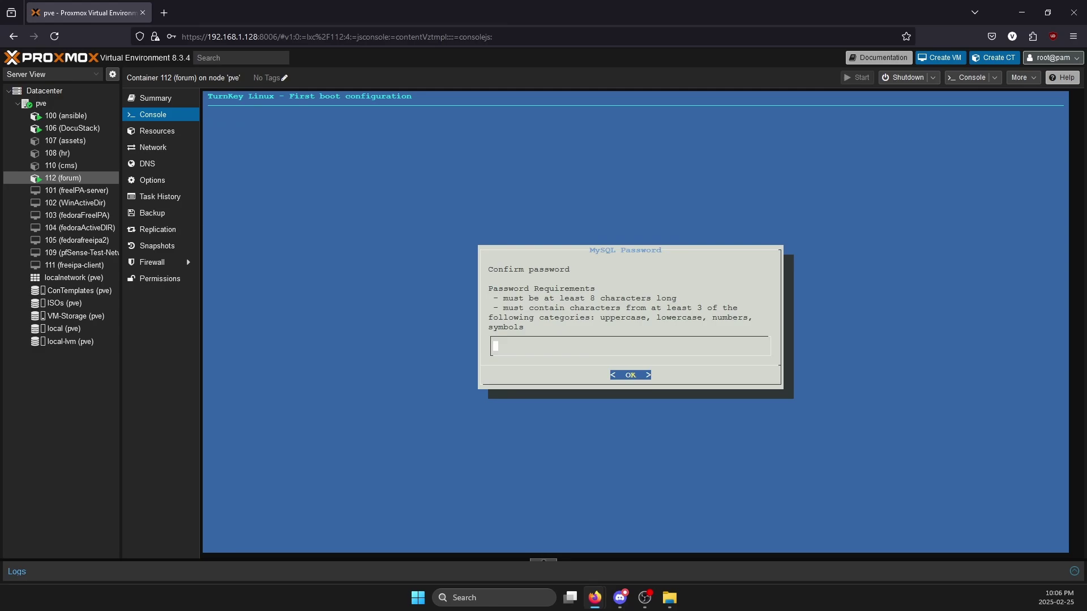
type("************")
key("Return")
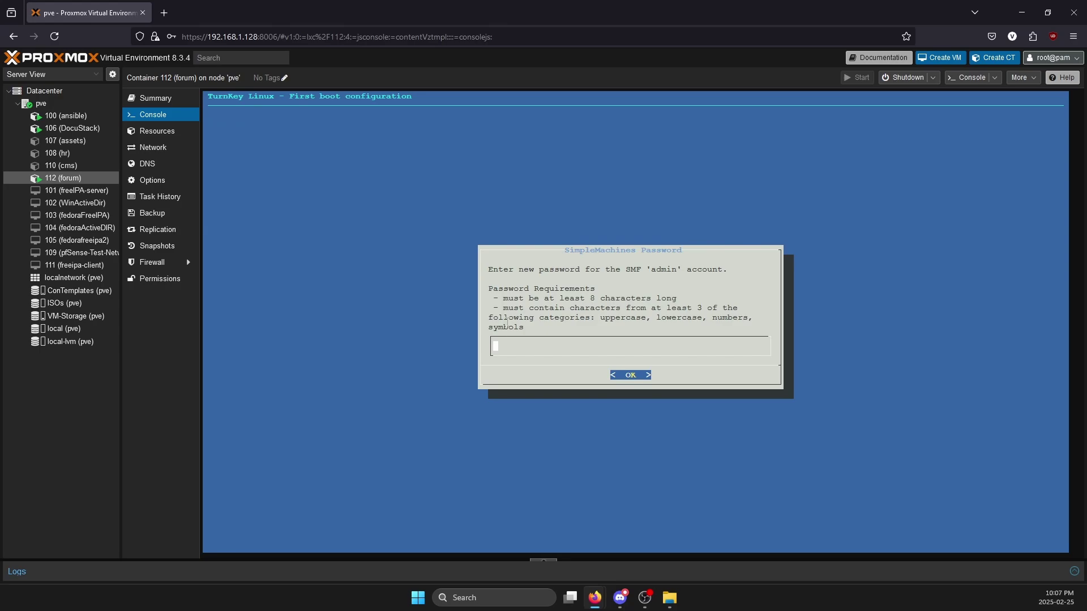
- Reload the console, set and confirm the SimpleMachines admin password, and keep the default email
left_click(165, 129)
left_click(164, 115)
type("*********")
key("Return")
type("*****")
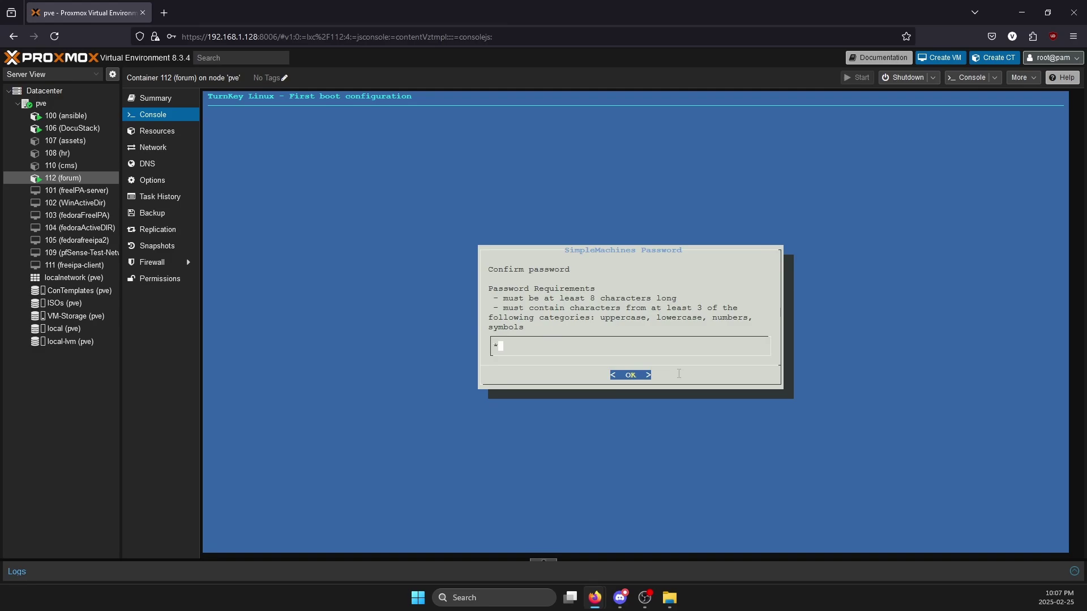
type("****")
key("Return")
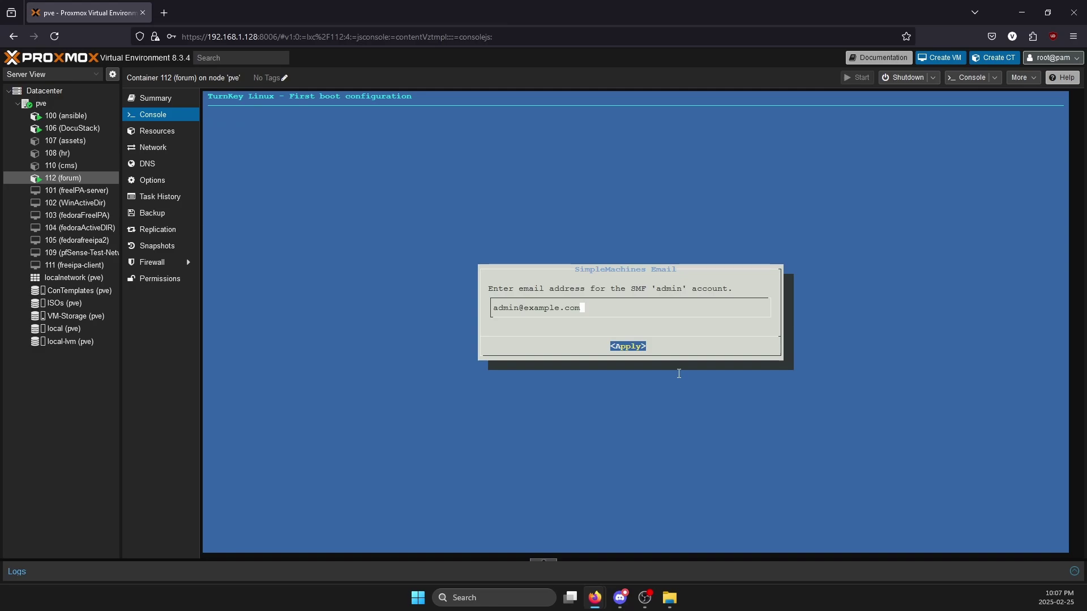
key("Return")
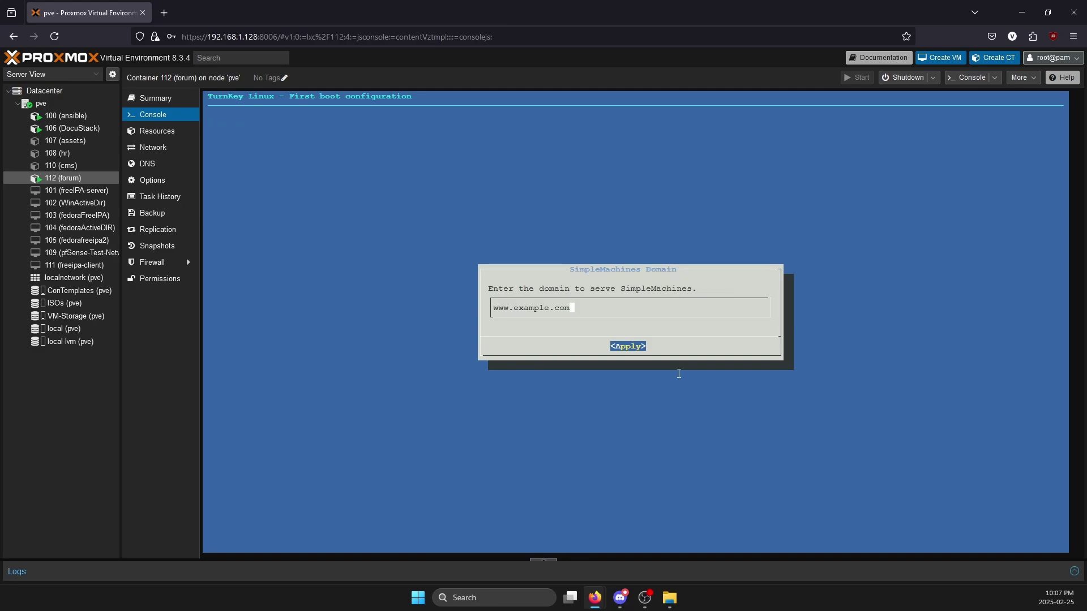
key("BackSpace")
key("BackSpace")
key("BackSpace")
key("BackSpace")
key("BackSpace")
key("BackSpace")
key("BackSpace")
key("BackSpace")
key("BackSpace")
key("BackSpace")
key("BackSpace")
key("BackSpace")
key("BackSpace")
key("BackSpace")
key("BackSpace")
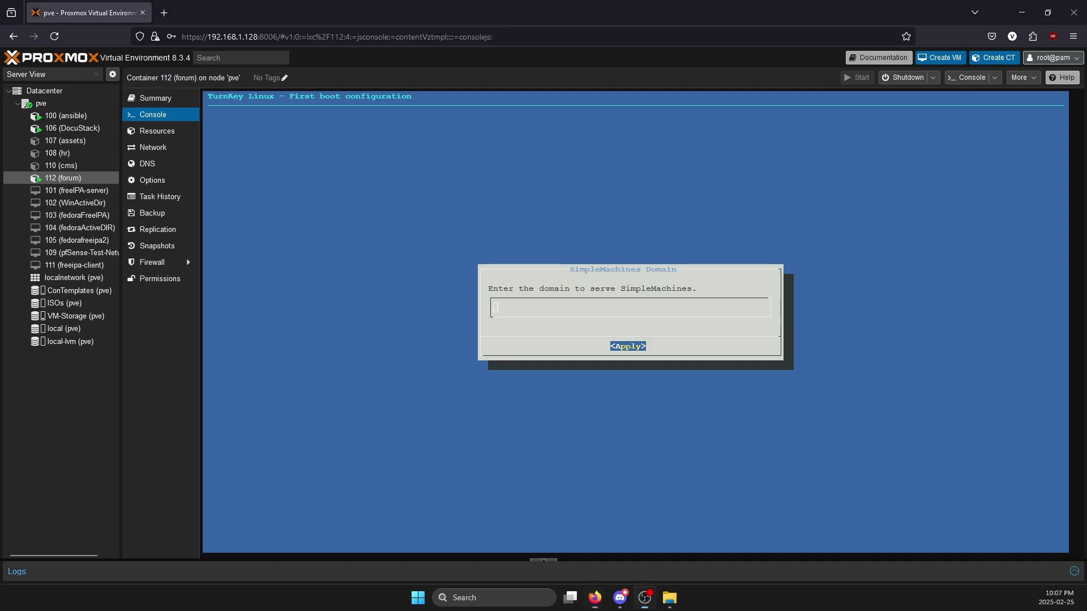
left_click(390, 168)
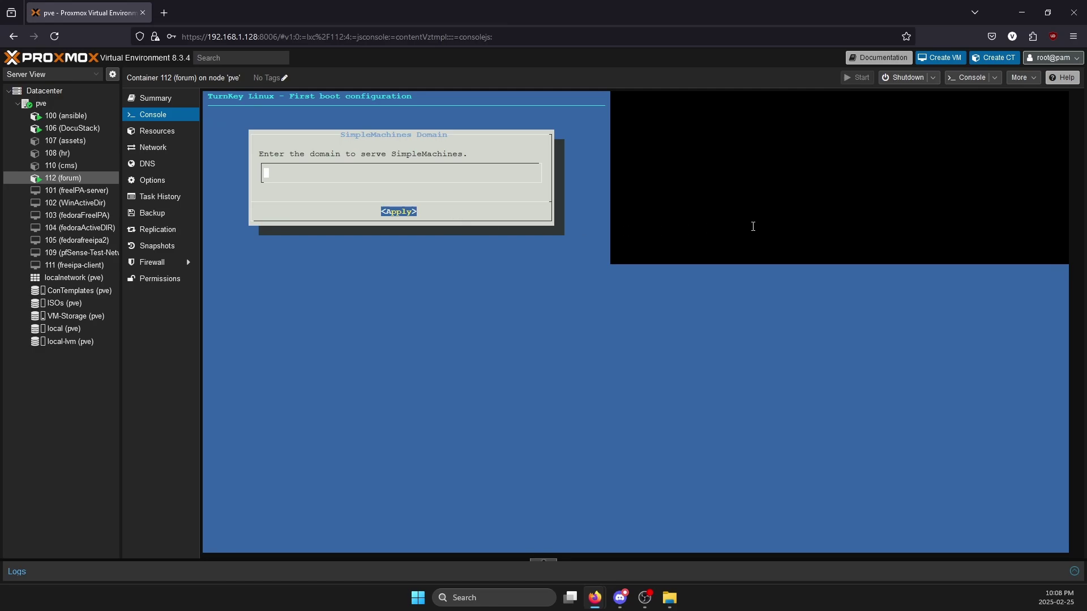
left_click(155, 130)
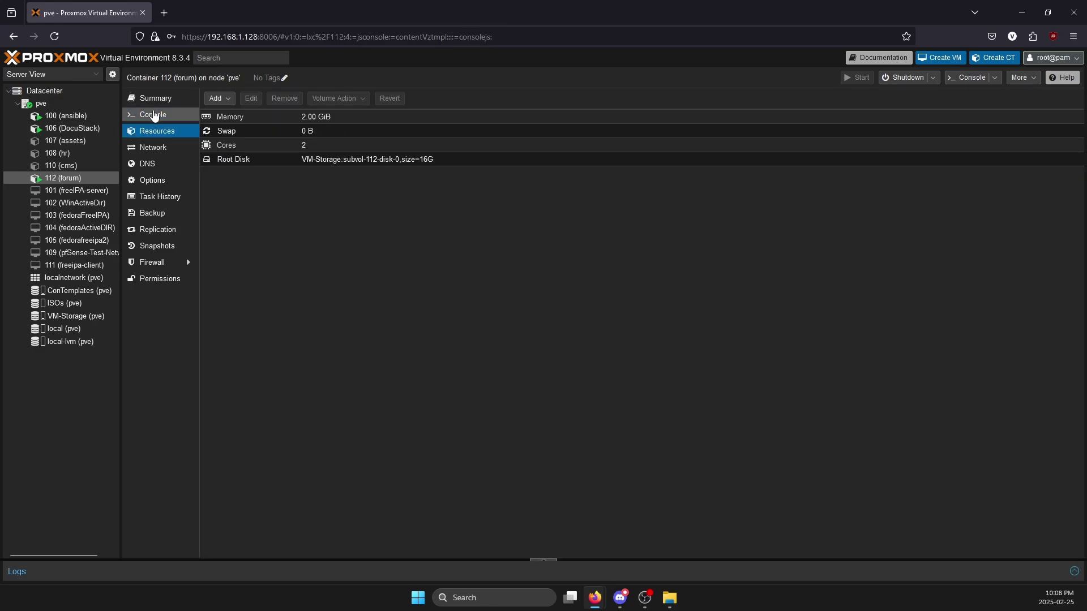
left_click(154, 116)
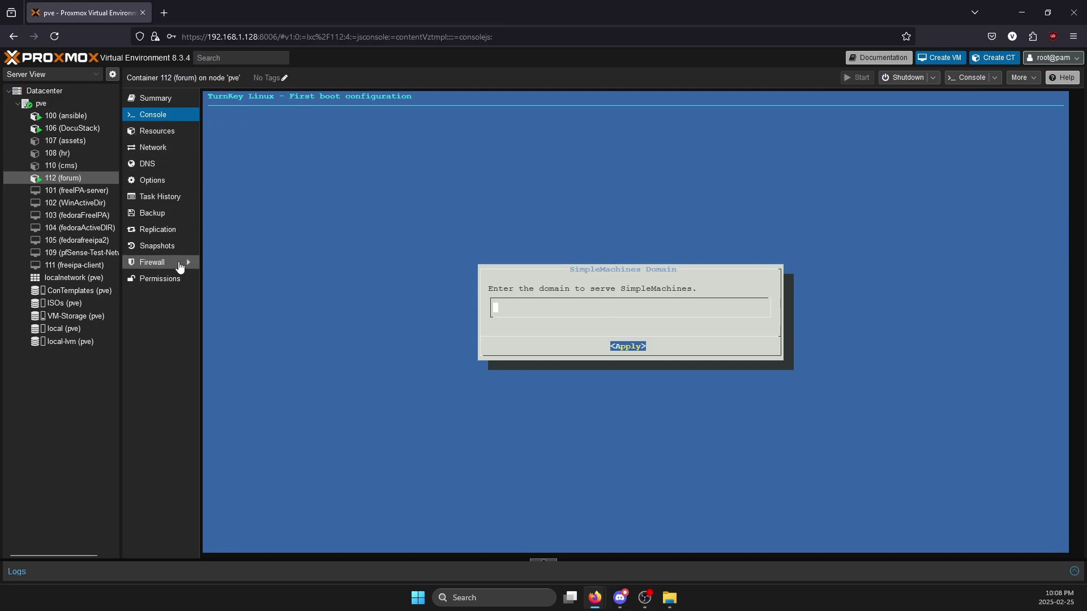
left_click_drag(351, 13, 470, 2)
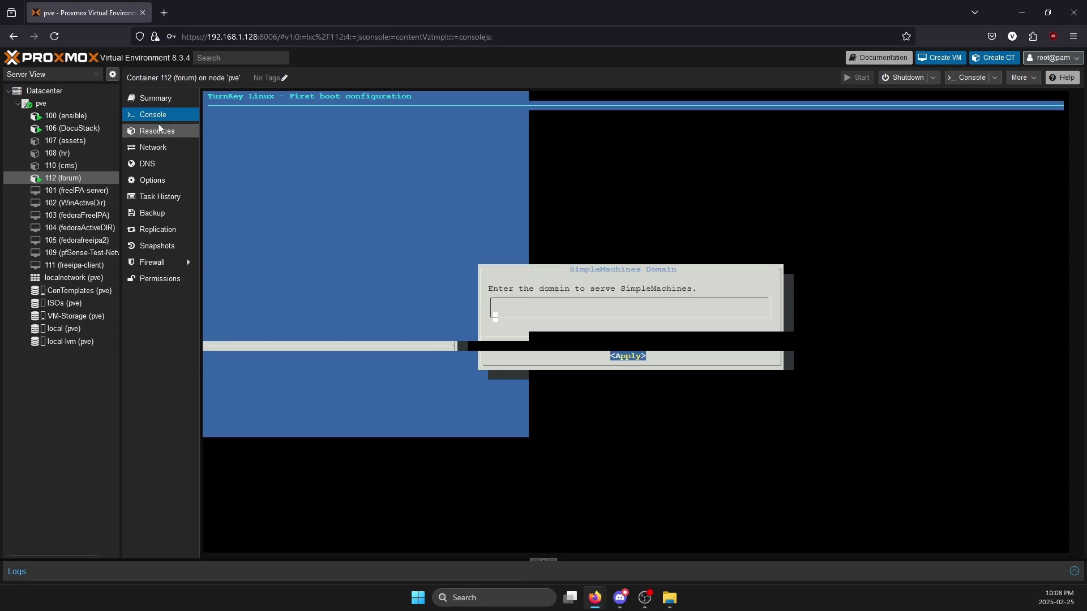
- Reboot container 112 (forum) and log back in as root at its console
right_click(96, 179)
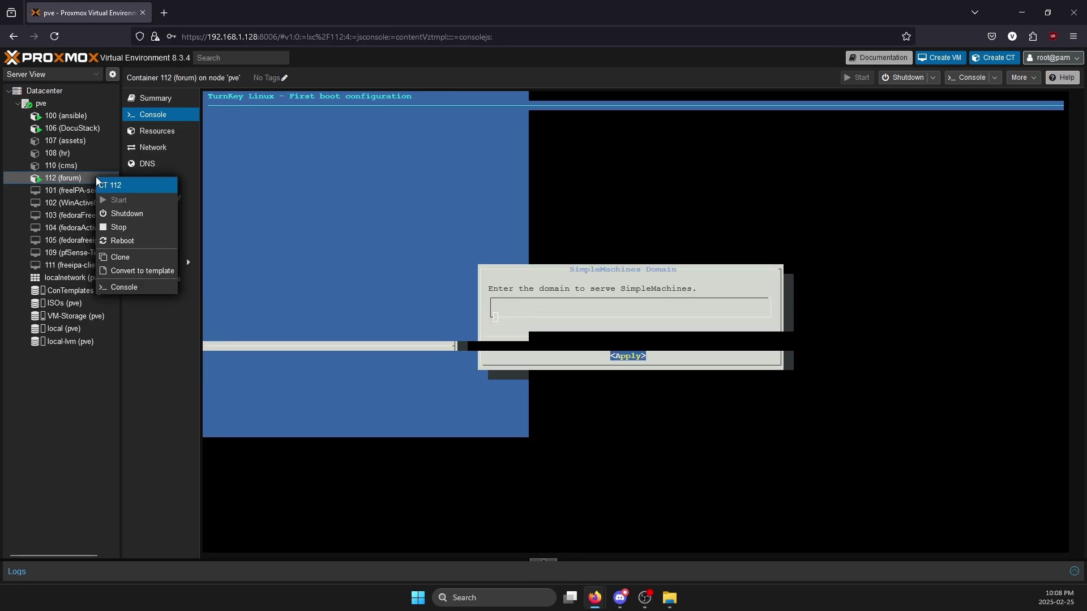
left_click(122, 241)
left_click(514, 340)
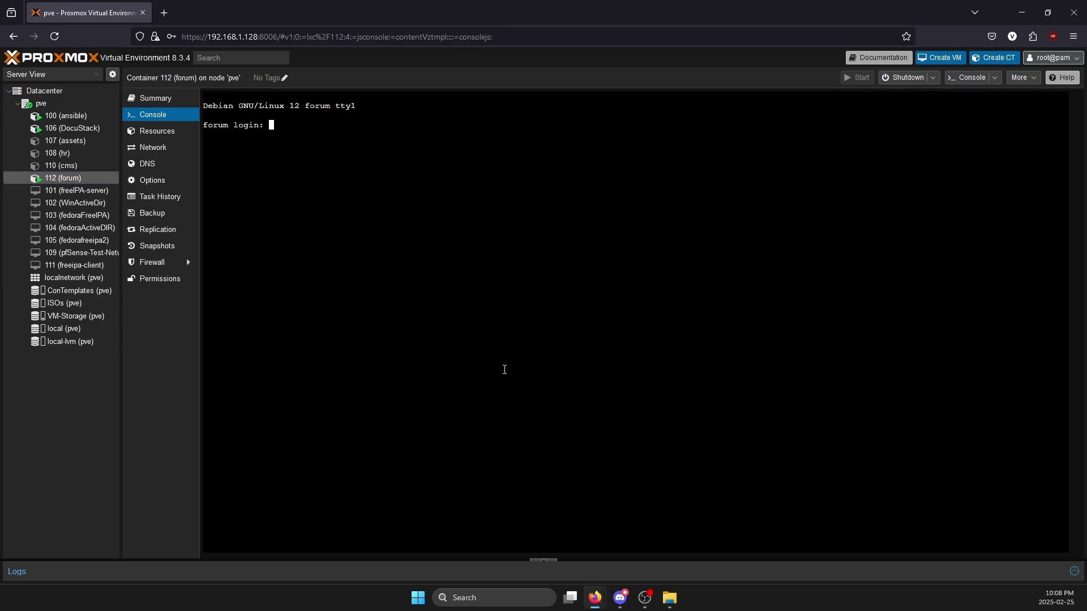
type("root")
key("Return")
key("Return")
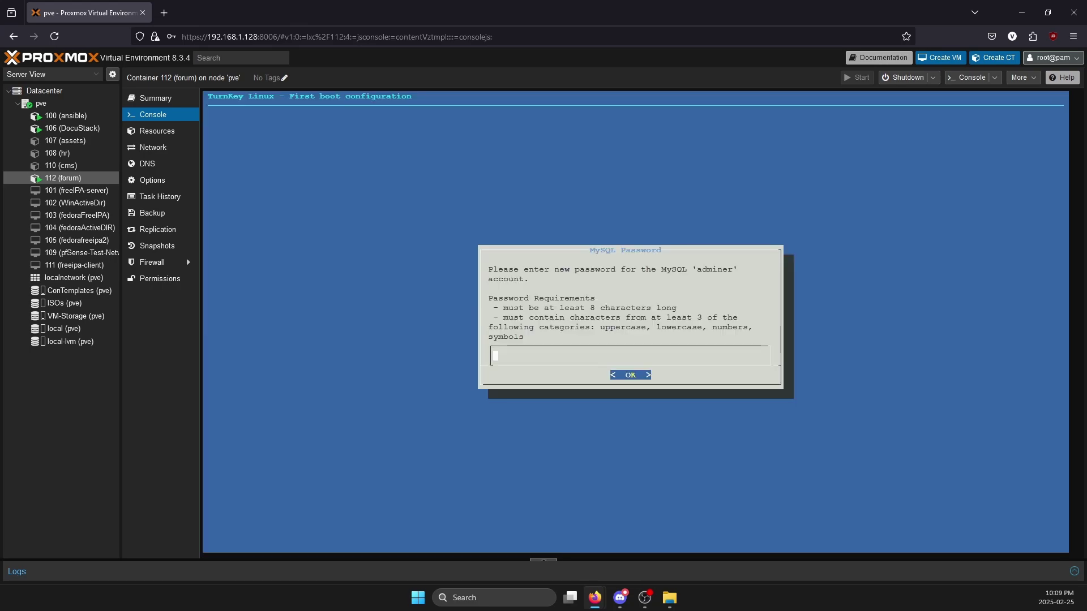
- Set and confirm the MySQL adminer password again
type("***********")
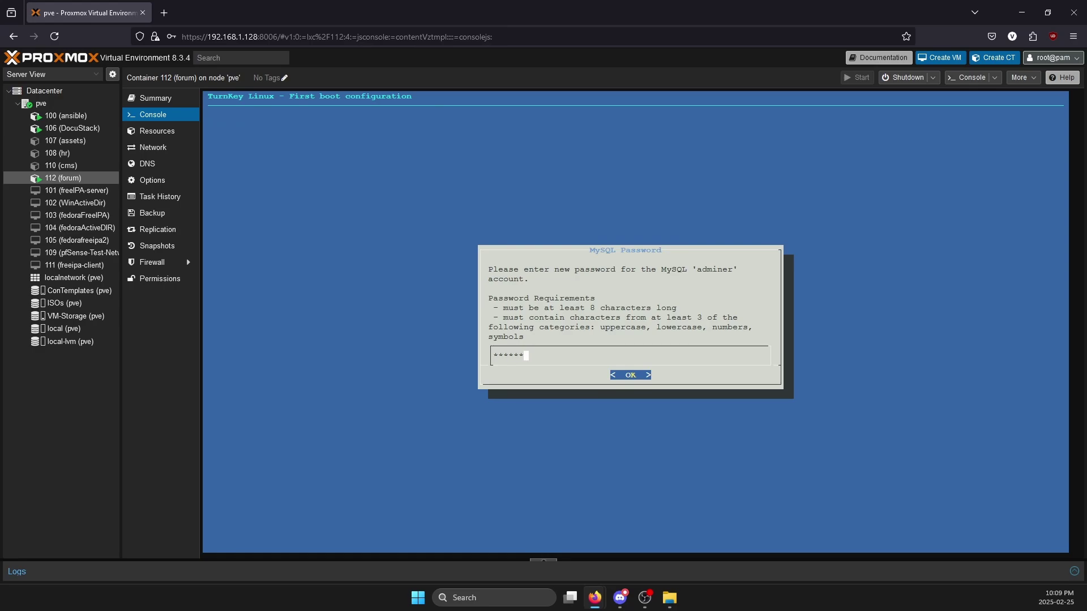
key("Return")
type("*********")
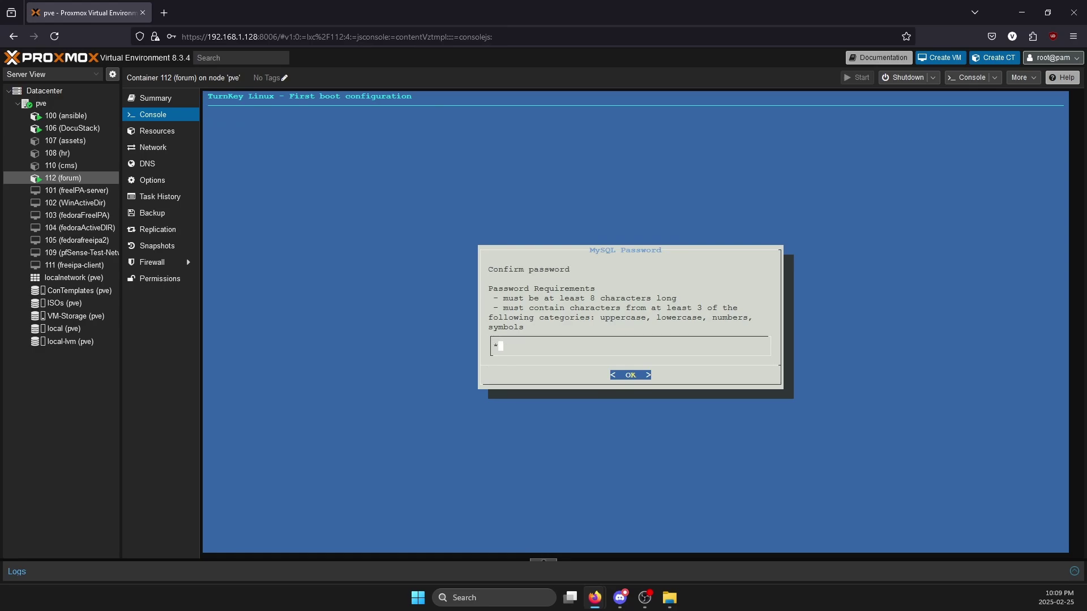
type("***")
key("Return")
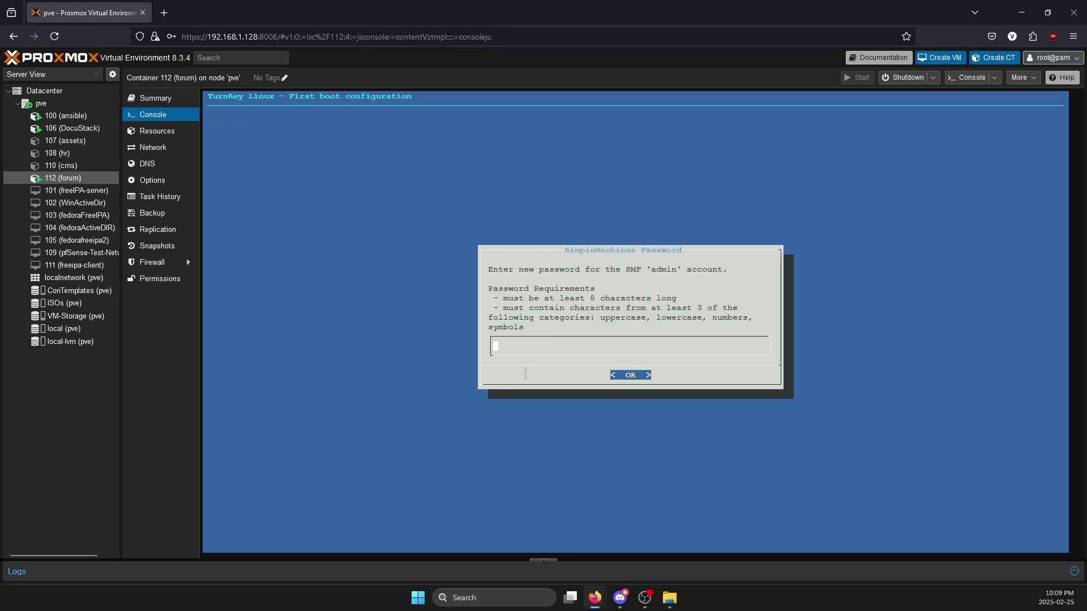
- Set the SimpleMachines admin password, keep the default email, and enter domain forum.hawkdata.services
type("********")
key("Return")
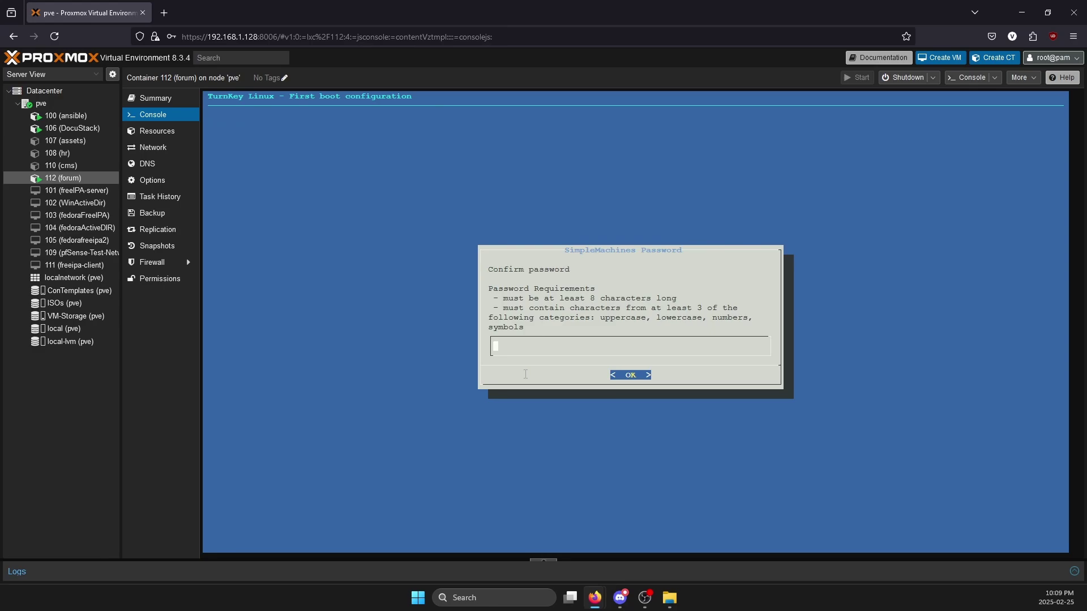
type("********")
key("Return")
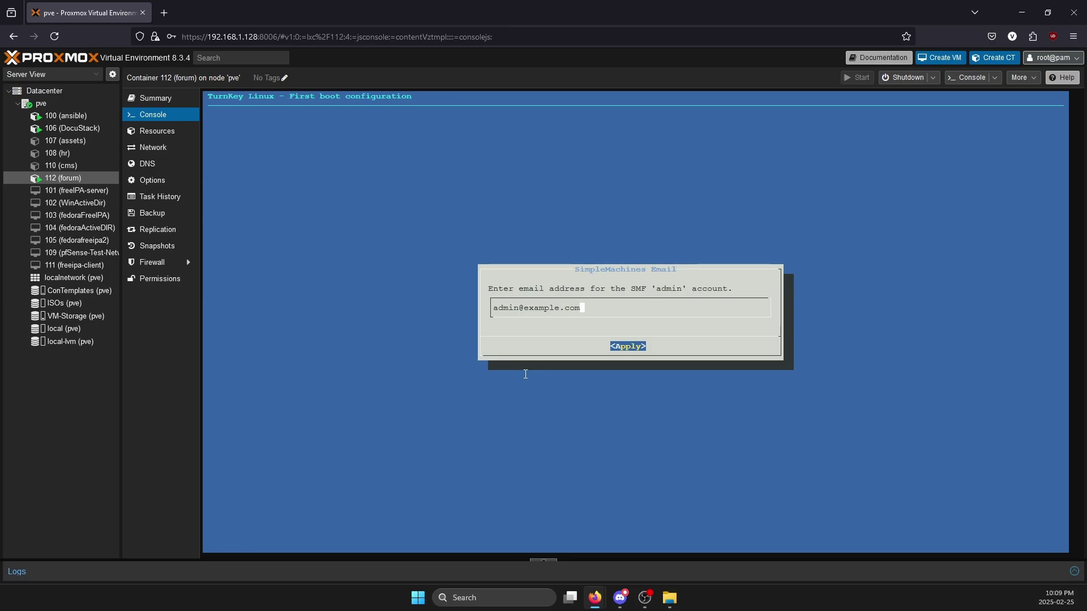
key("Return")
key("BackSpace")
key("BackSpace")
key("BackSpace")
key("BackSpace")
key("BackSpace")
key("BackSpace")
key("BackSpace")
key("BackSpace")
key("BackSpace")
key("BackSpace")
key("BackSpace")
key("BackSpace")
key("BackSpace")
key("BackSpace")
key("BackSpace")
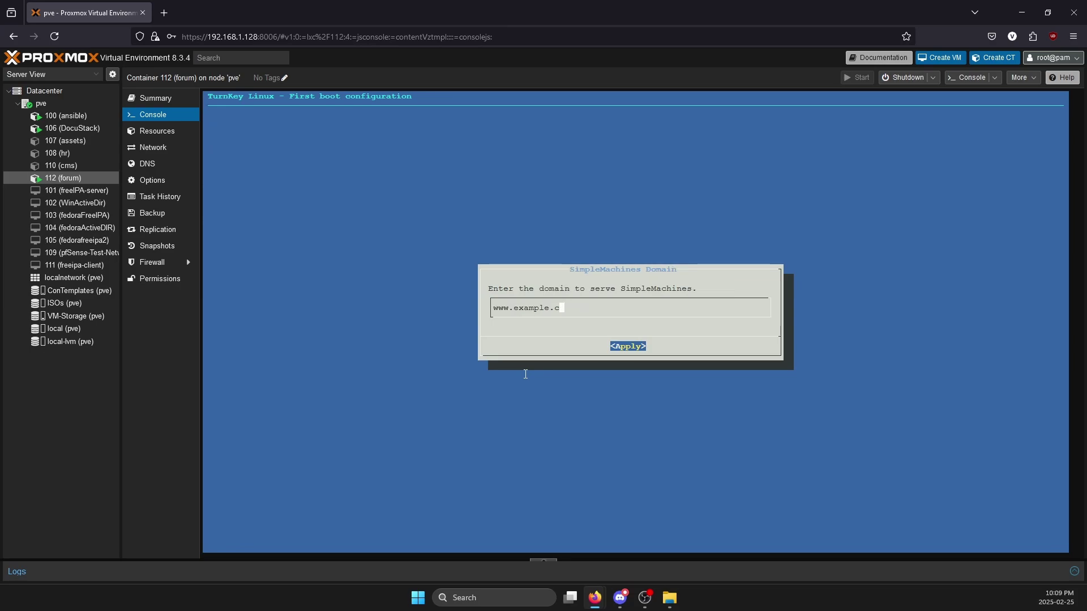
type("forum.hawkdata.services")
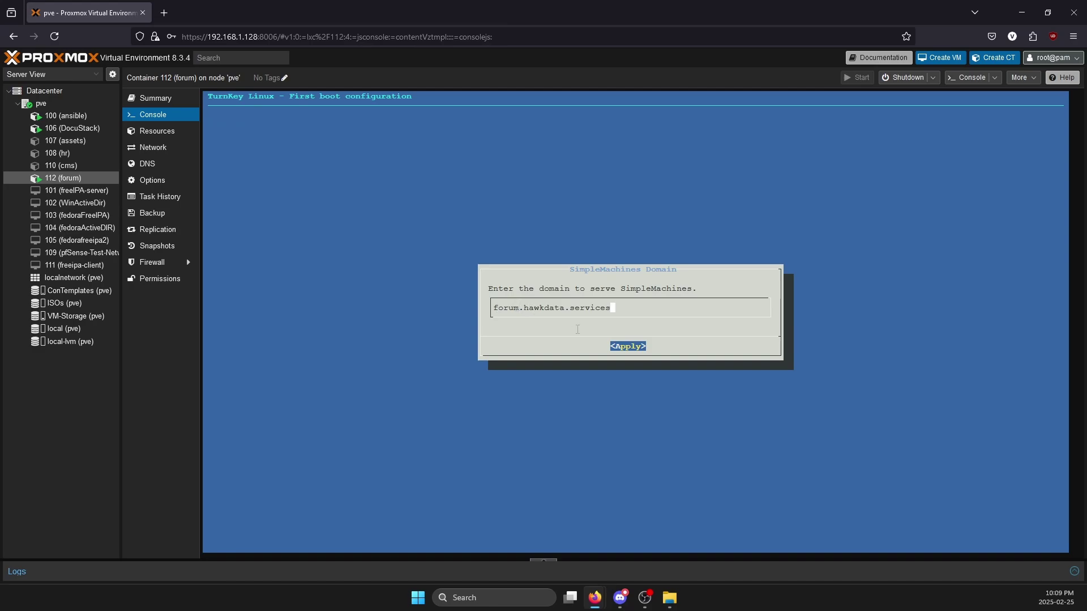
key("Return")
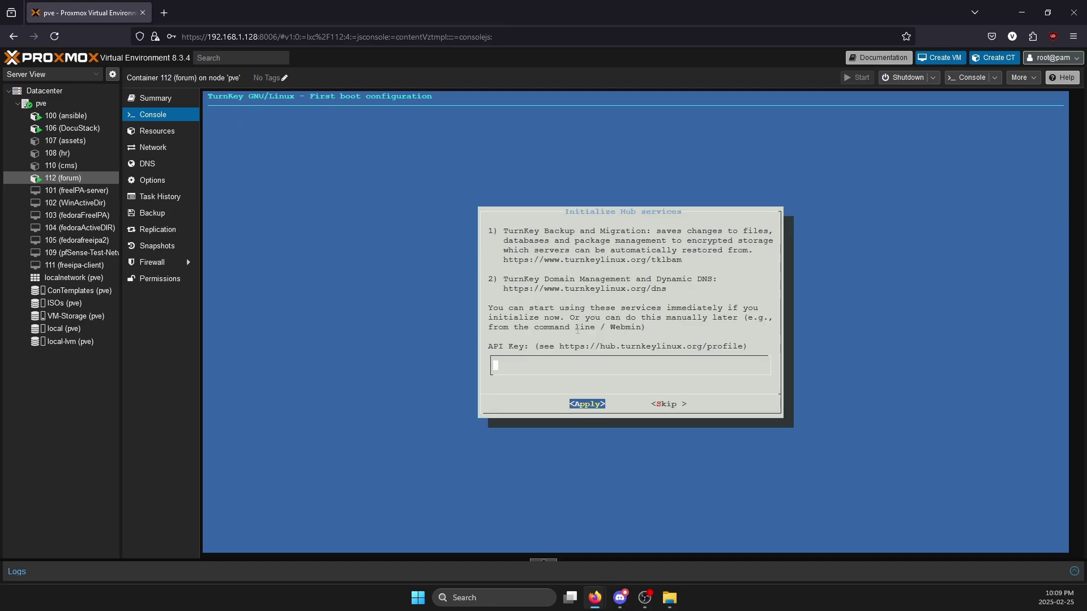
- Skip Hub services and notifications so security updates install, then start a new tab at 192.168.1
key("Tab")
key("Tab")
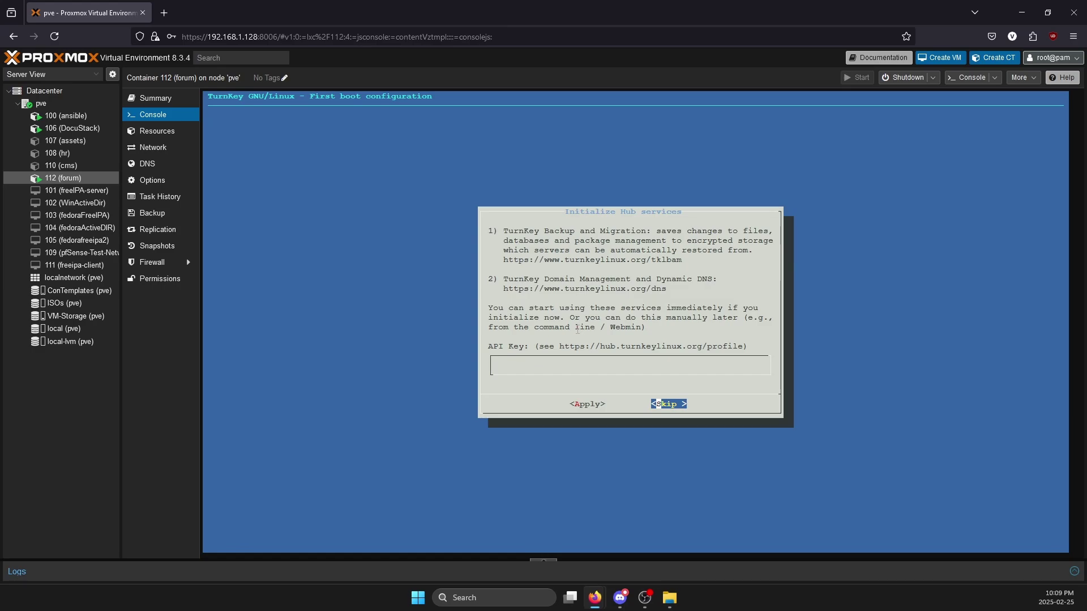
key("Return")
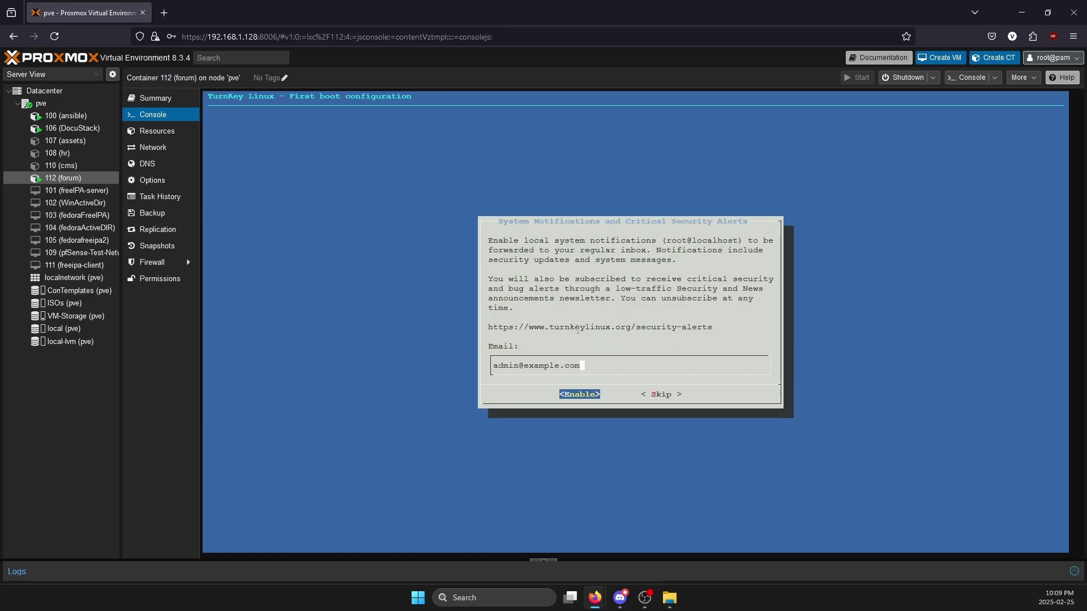
key("Tab")
key("Tab")
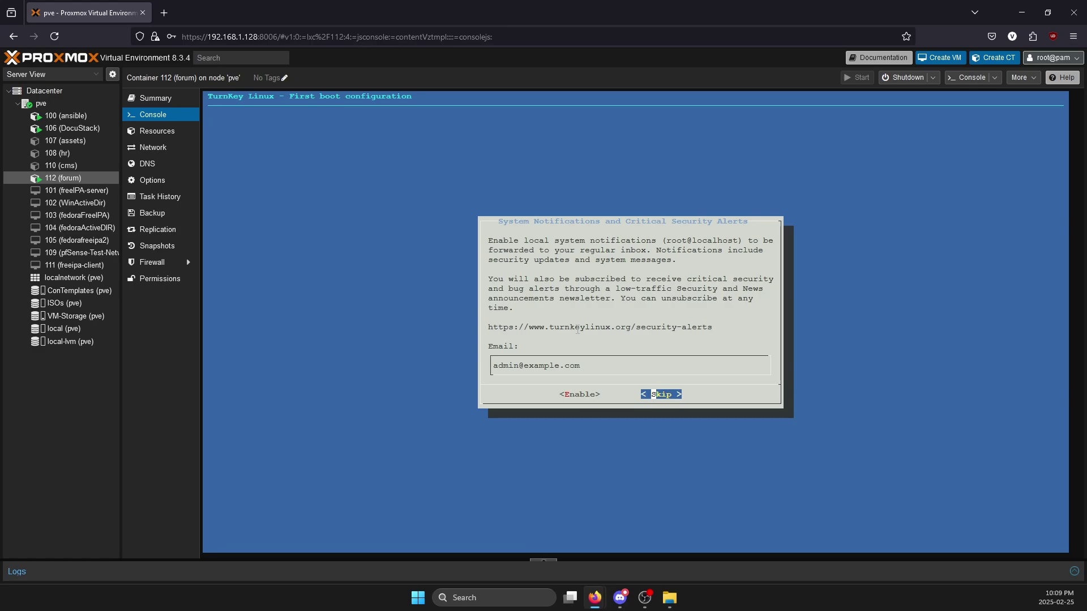
key("Return")
key("Return")
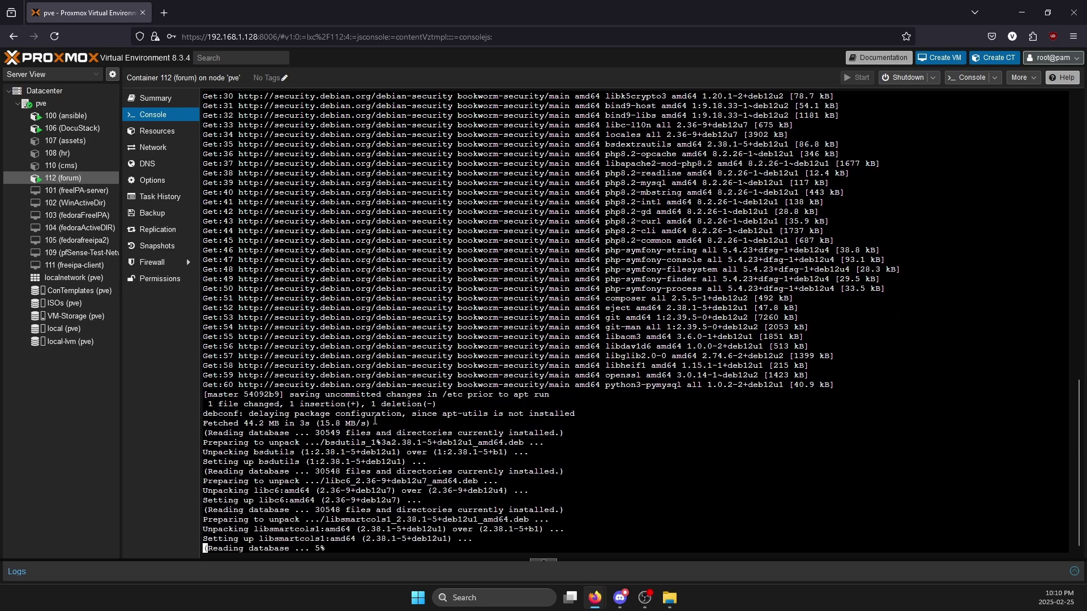
key("ctrl+t")
type("192.168.1.")
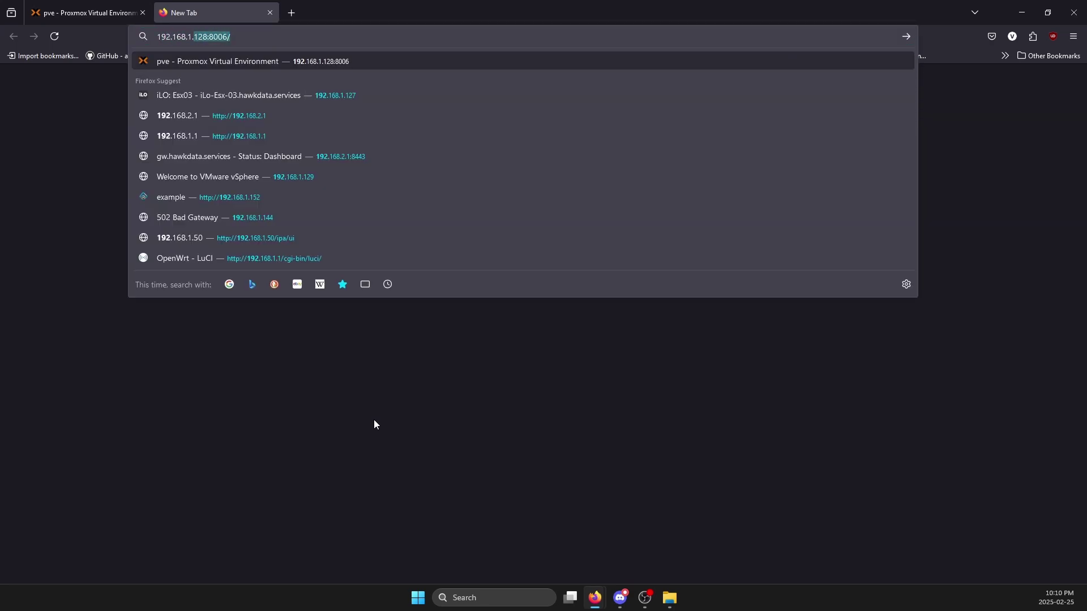
- Load the OpenWrt router interface at 192.168.1.1 and log in
key("Return")
left_click(225, 35)
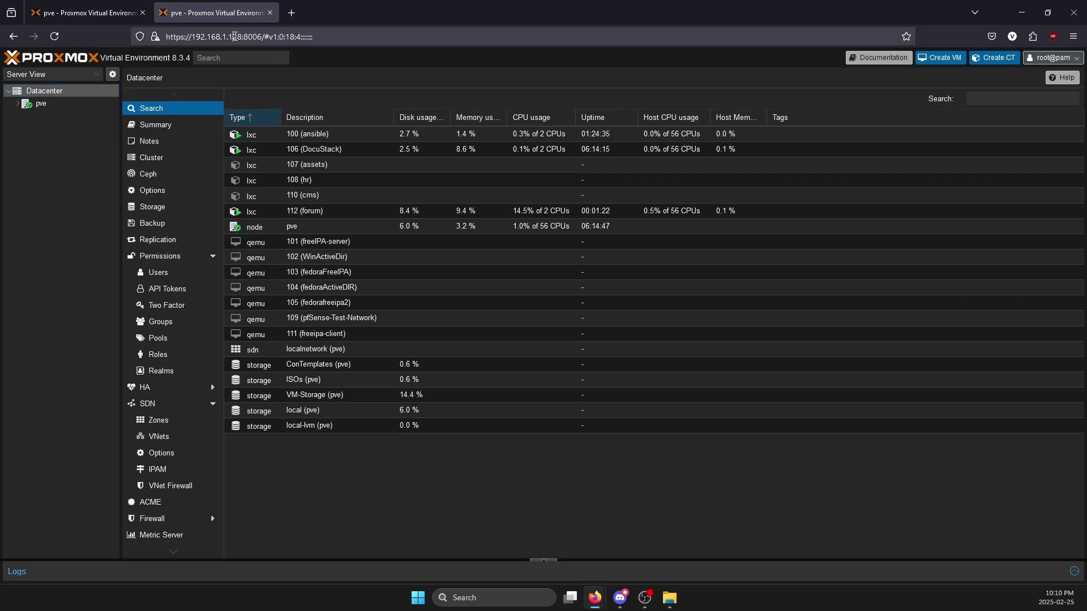
type("192.168.1.1")
key("Return")
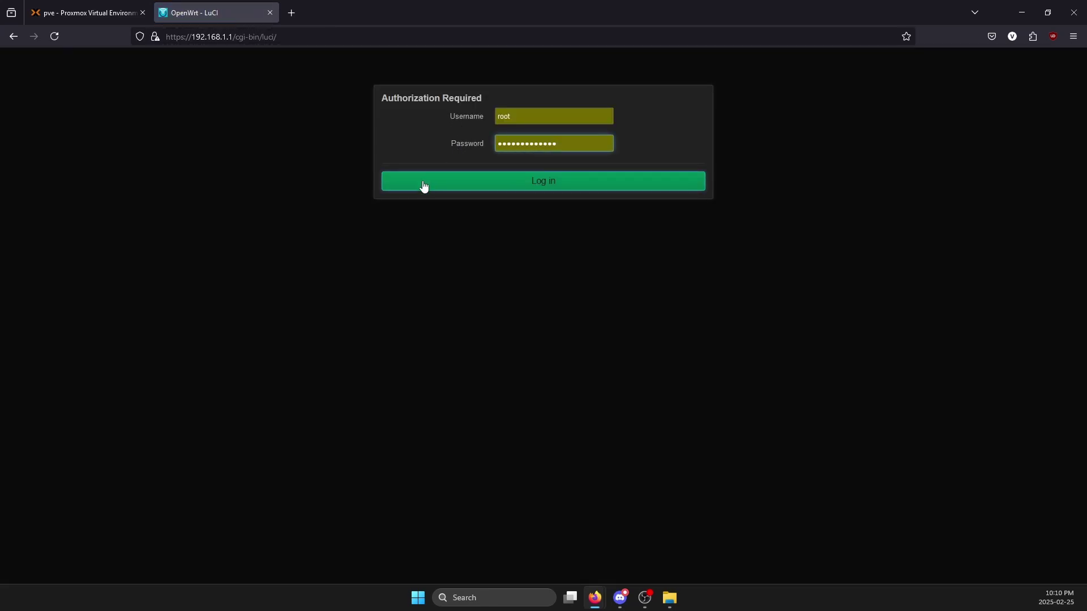
left_click(424, 186)
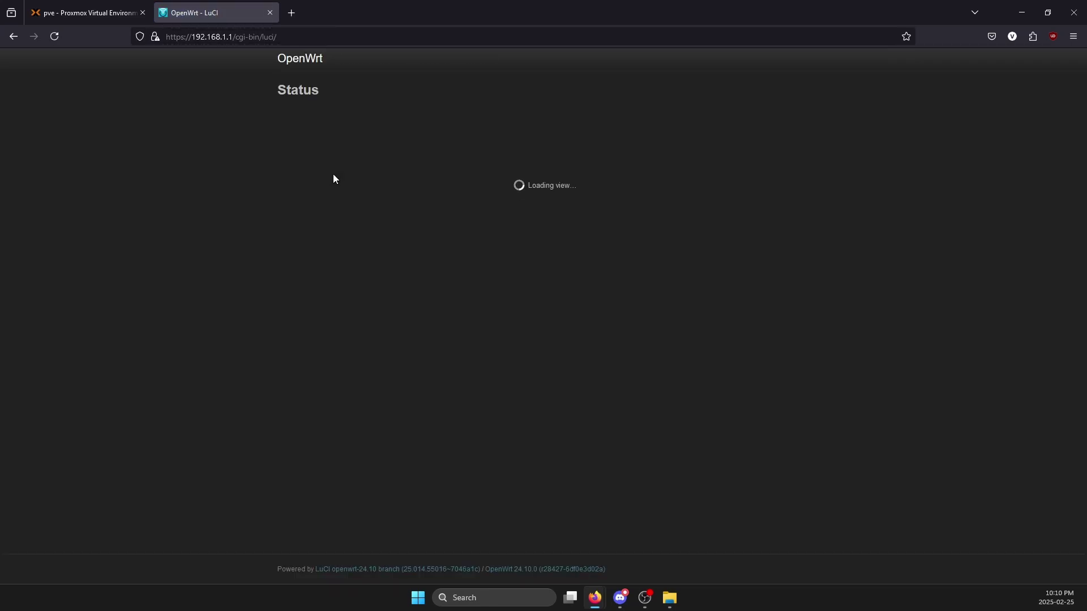
- Go to Network > DHCP and DNS and show the Static Leases list
mouse_move(444, 62)
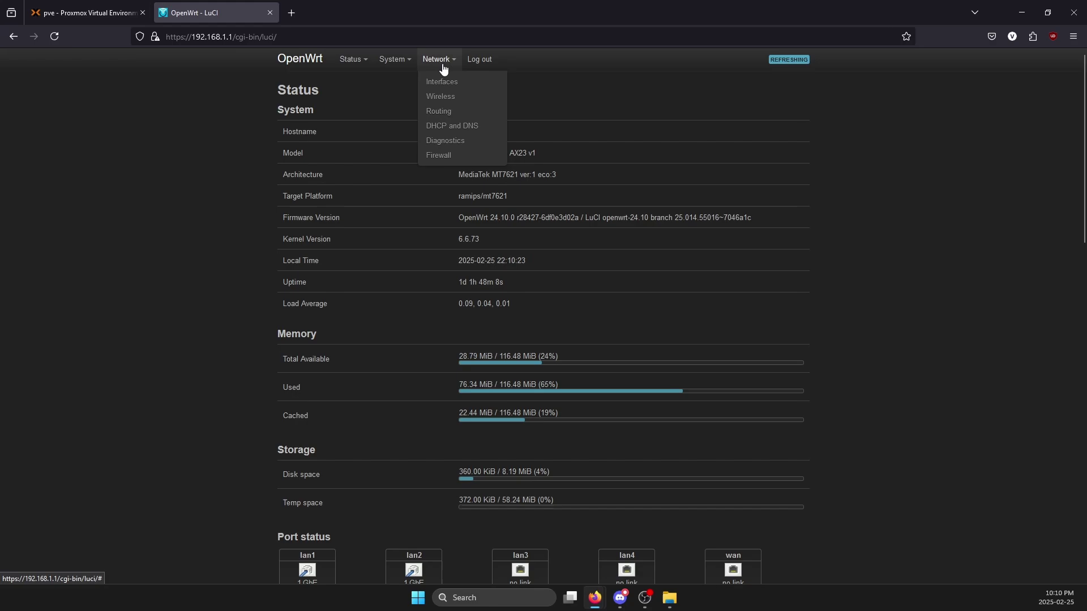
left_click(453, 127)
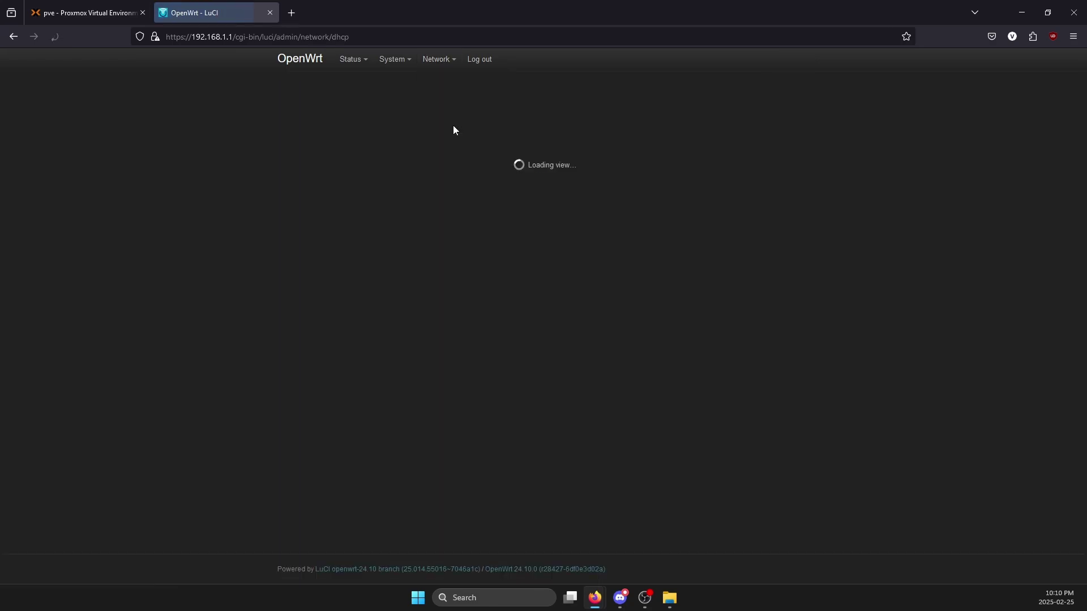
left_click(612, 125)
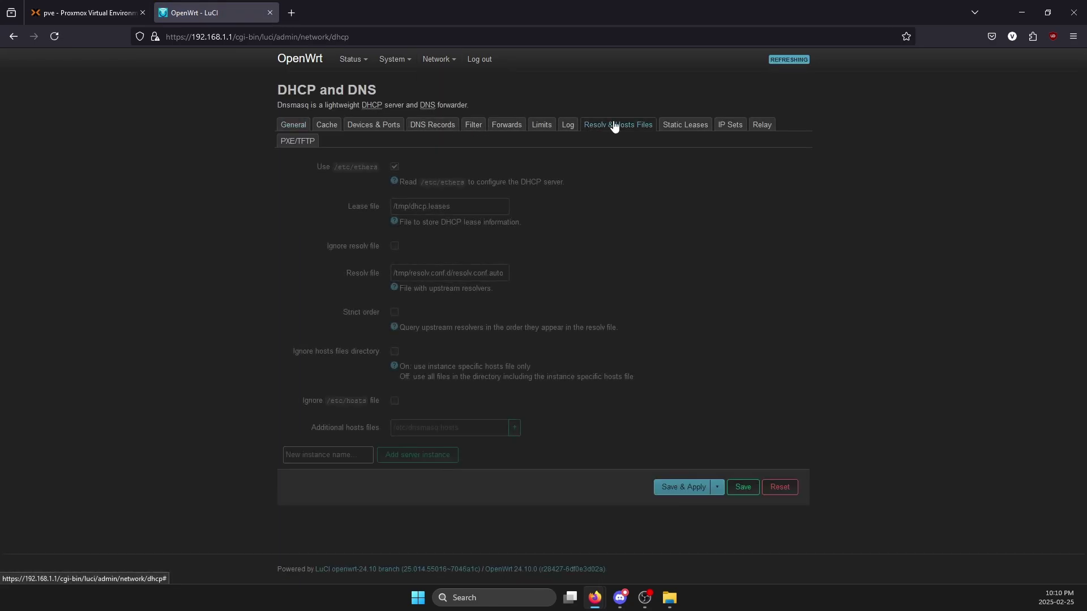
left_click(689, 127)
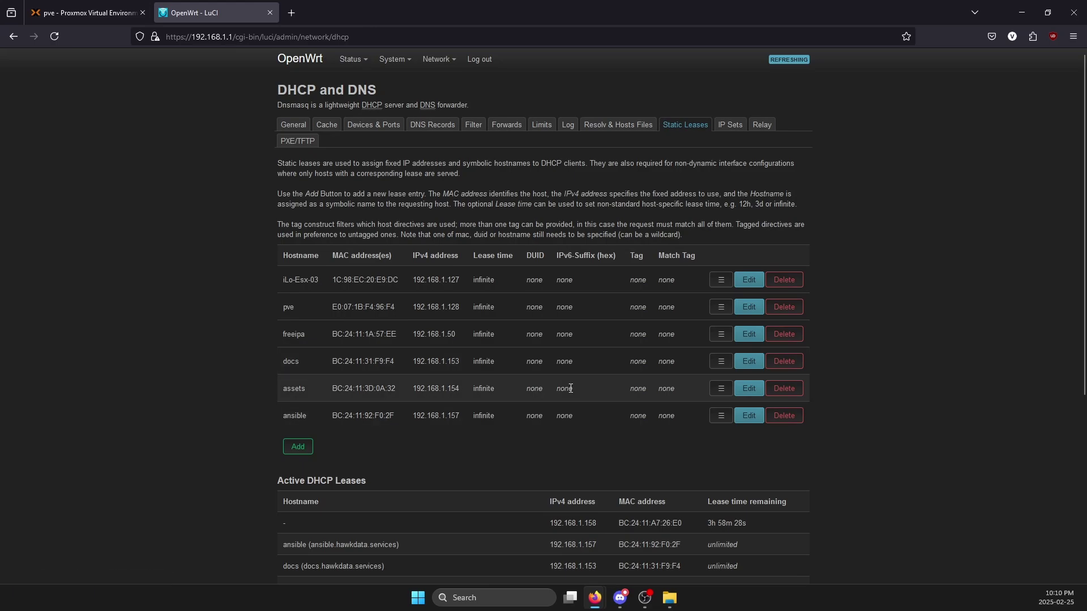
left_click(124, 20)
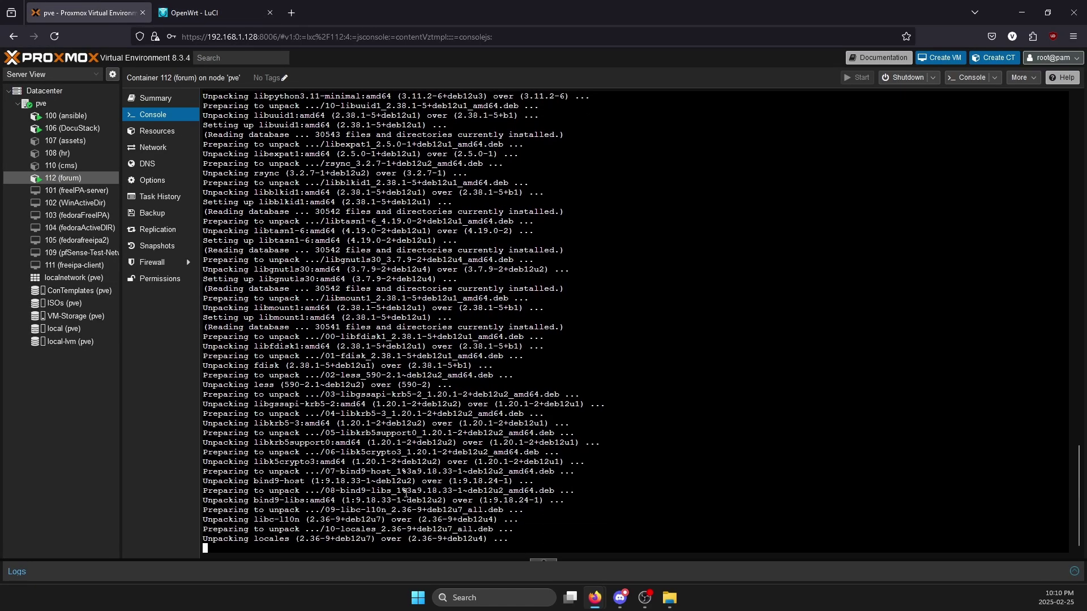
left_click(215, 12)
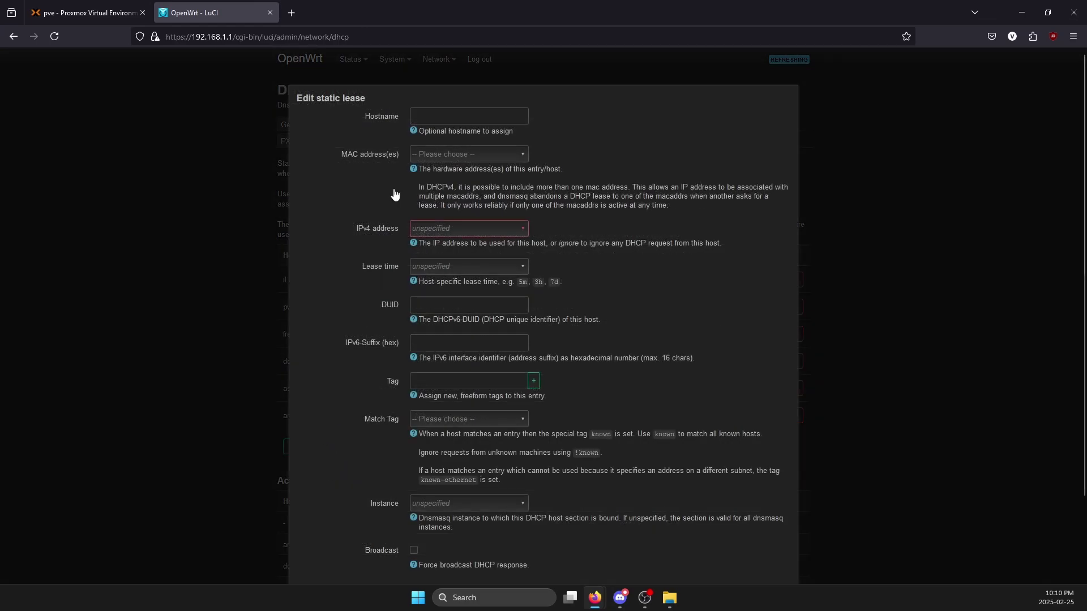
- Add a new static lease with hostname forum, then return to the Proxmox console
left_click(443, 115)
type("forum")
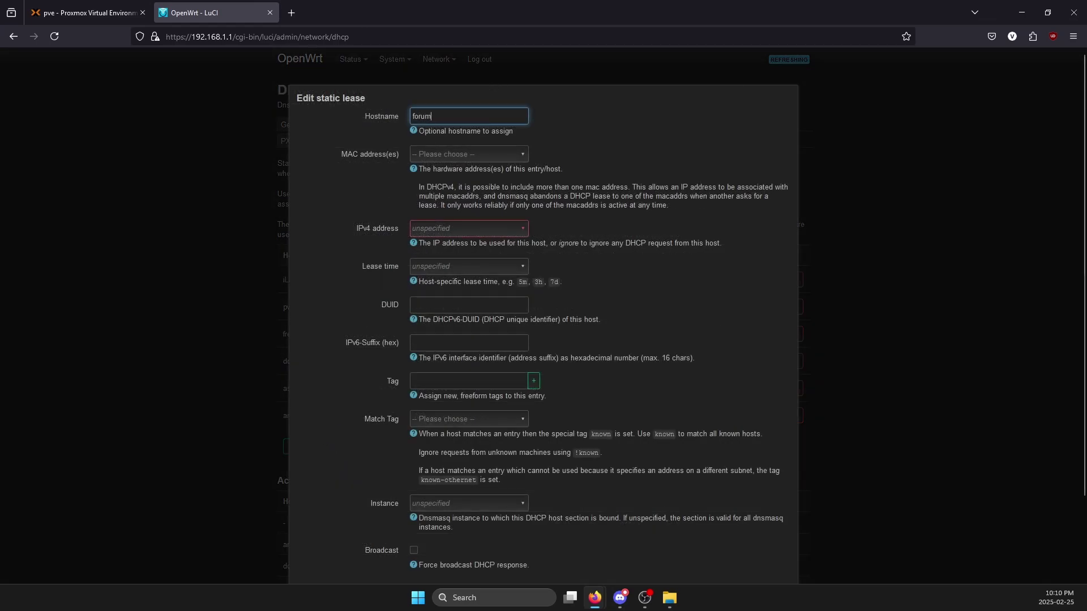
key("Tab")
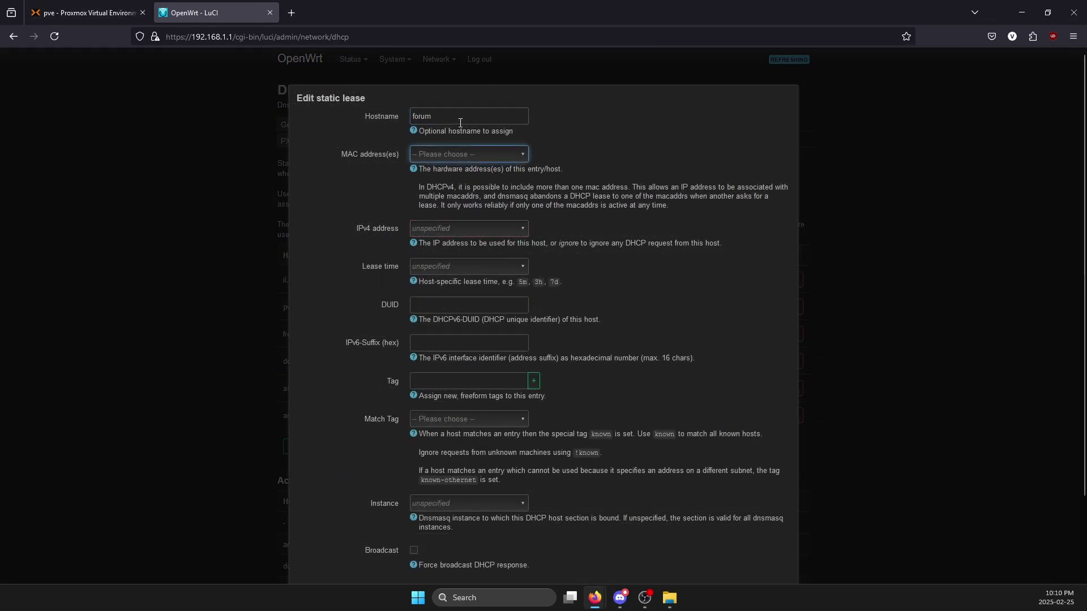
left_click(97, 13)
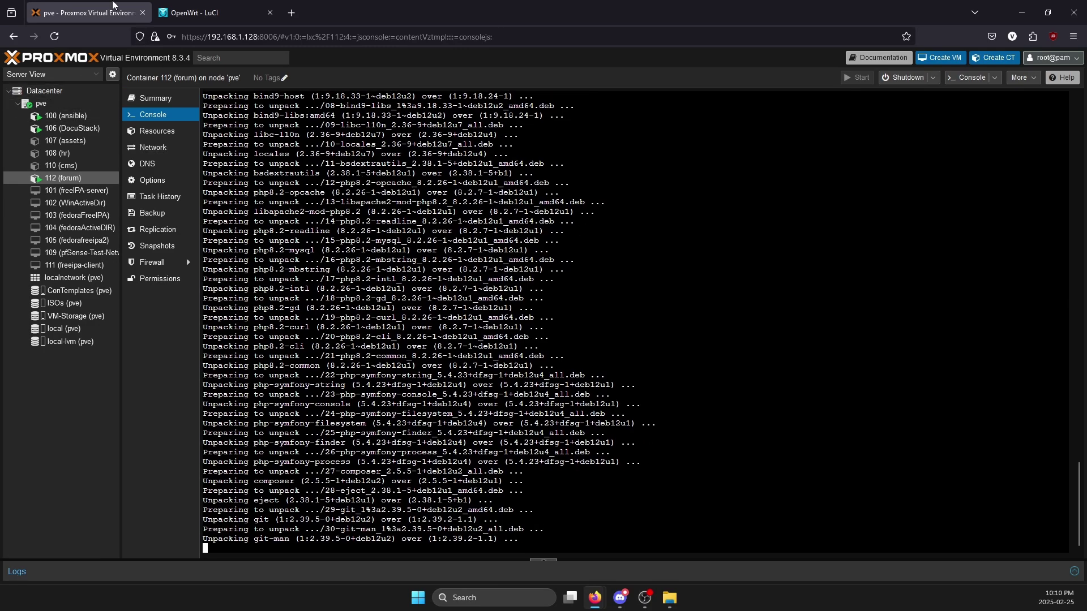
- Open container 112's net0 network device to read its MAC address
left_click(170, 135)
left_click(167, 145)
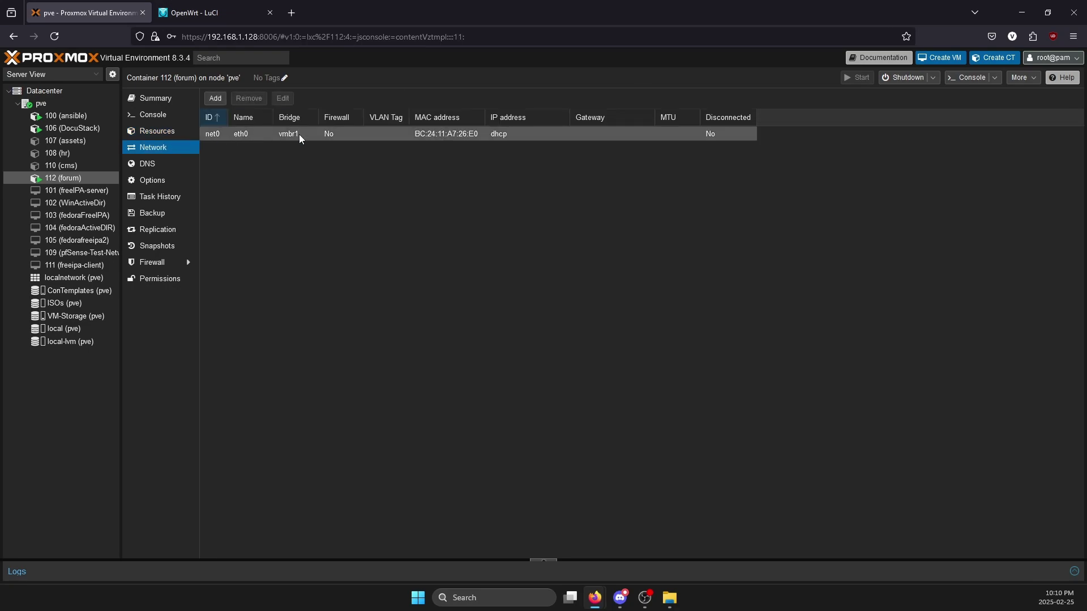
double_click(438, 135)
key("Tab")
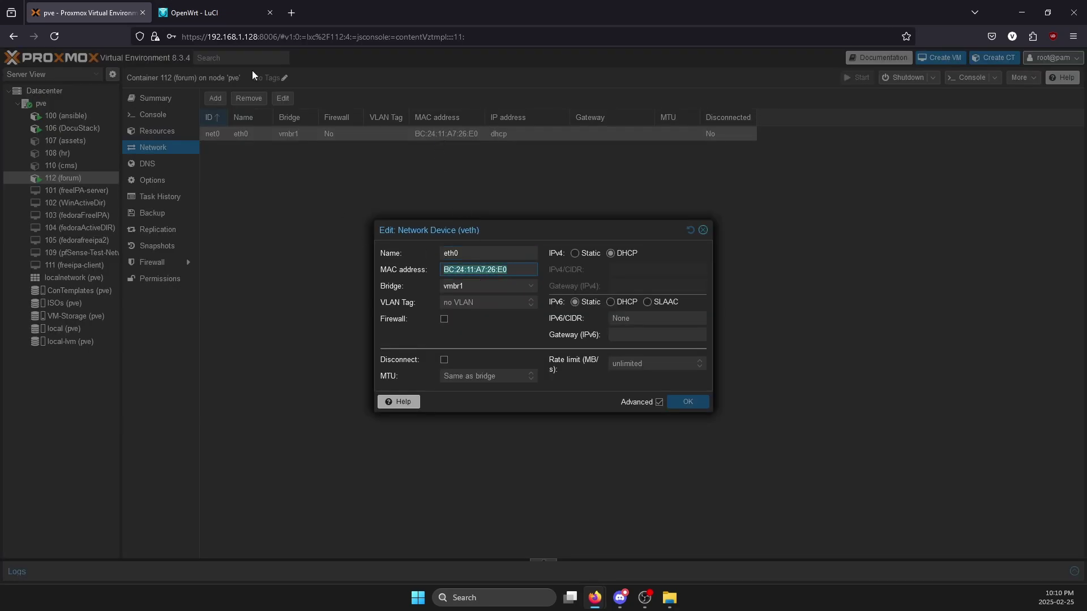
key("ctrl+Tab")
- Give the forum lease an infinite lease time and MAC BC:24:11:A7:26:E0
left_click(428, 267)
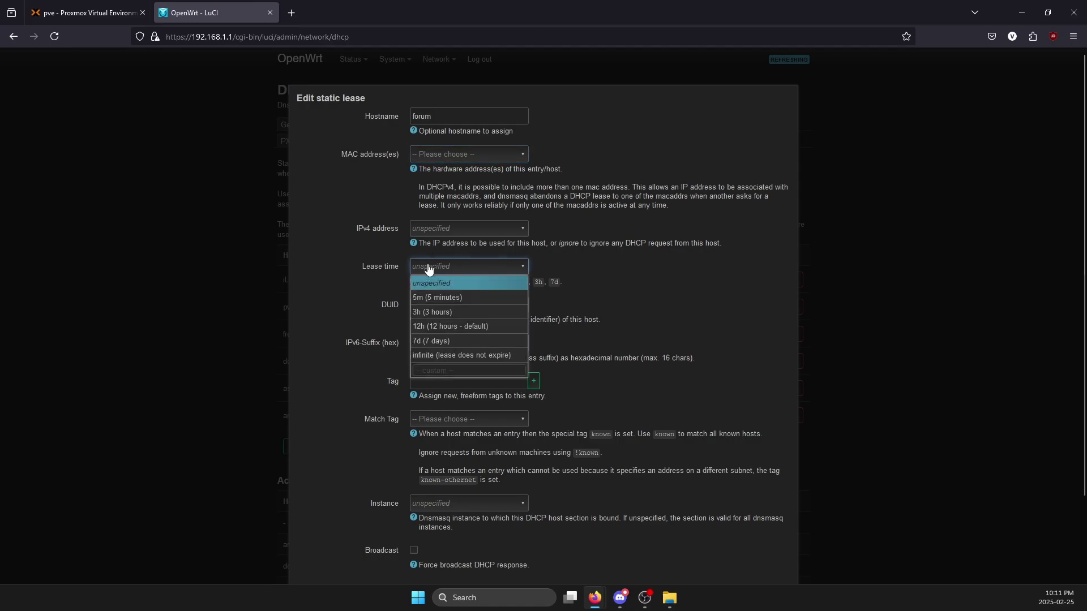
left_click(444, 355)
left_click(468, 152)
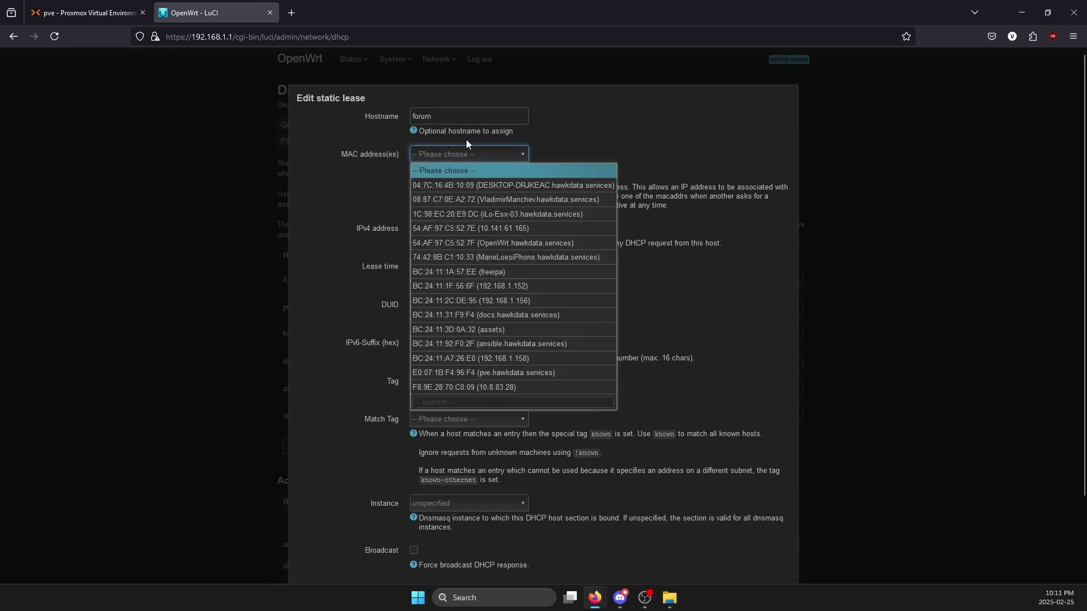
scroll(457, 372, "down", 1)
left_click(455, 308)
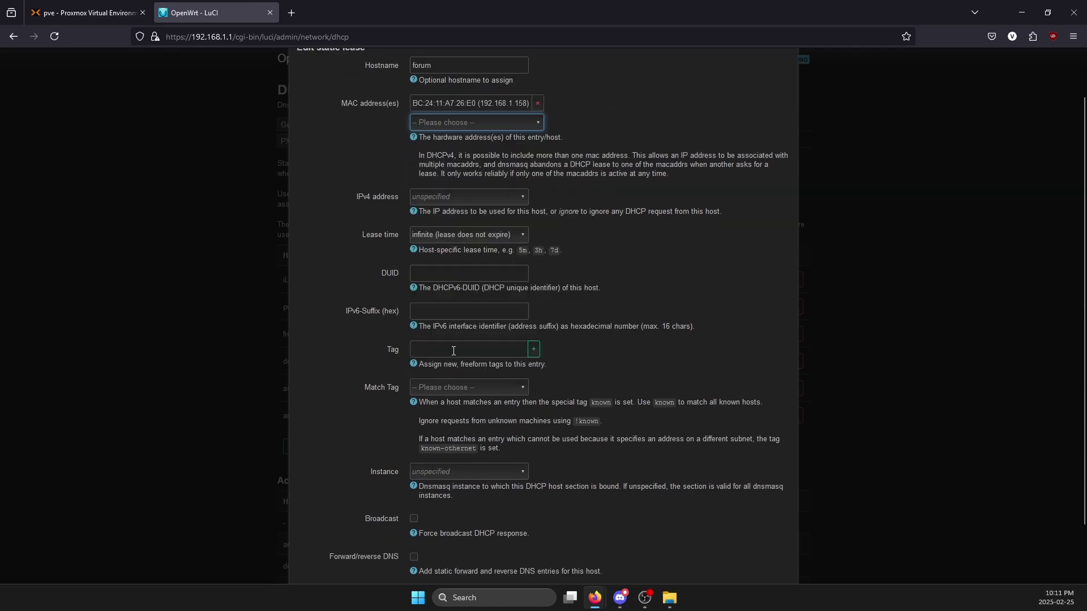
left_click(11, 13)
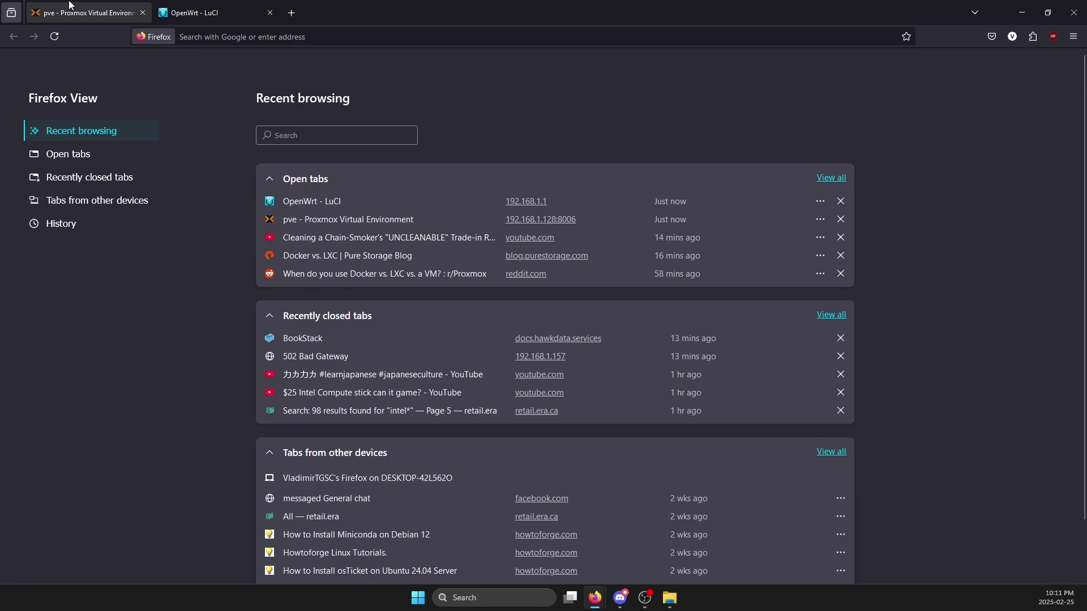
- Close the network device editor and confirm the console lists the appliance at 192.168.1.158
left_click(99, 7)
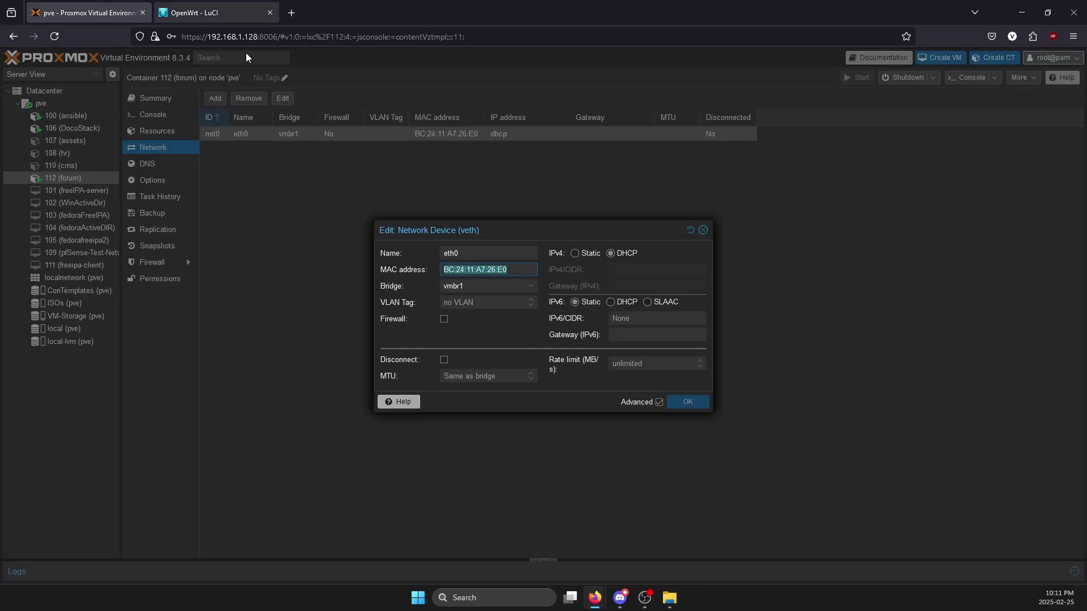
key("Escape")
left_click(163, 116)
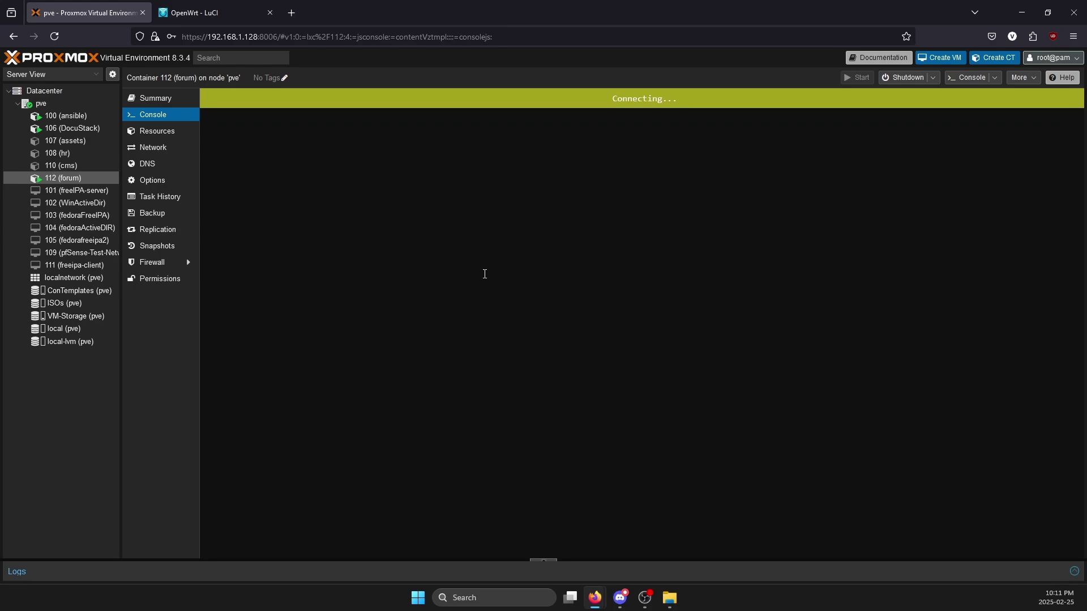
left_click(221, 13)
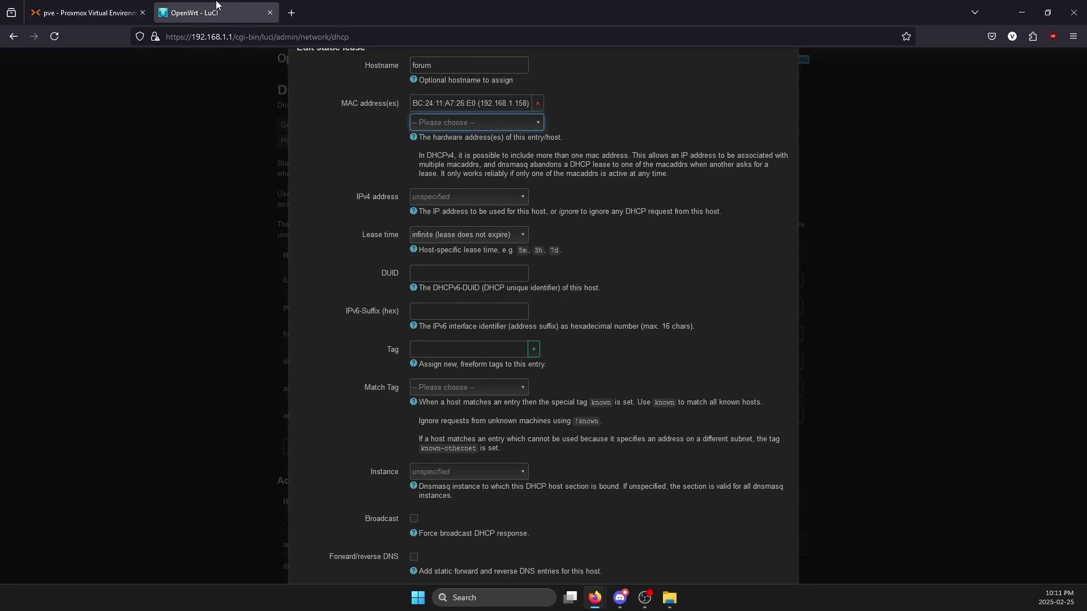
left_click(136, 11)
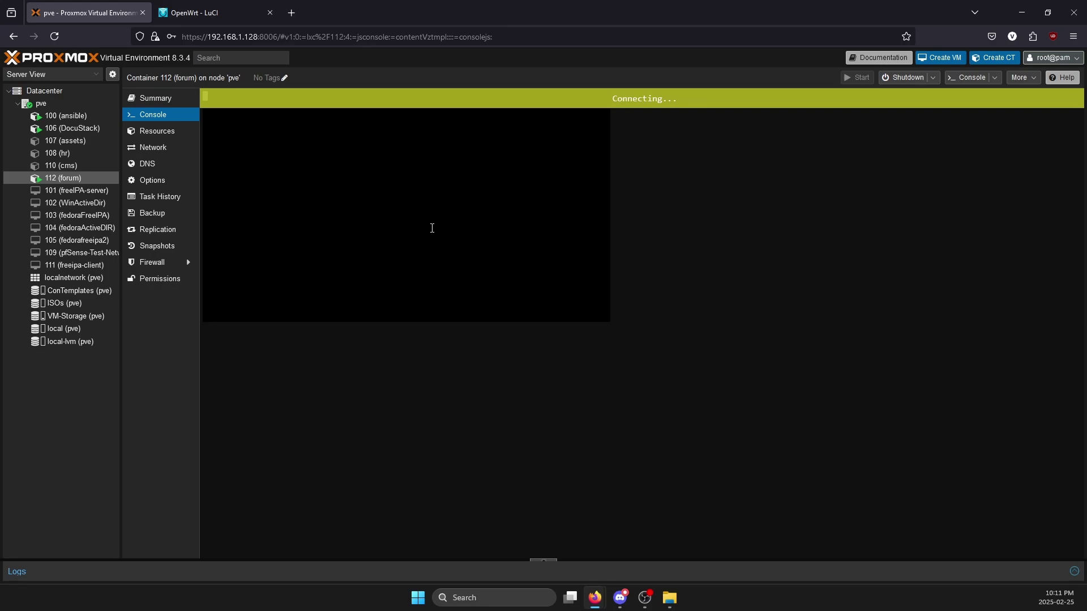
left_click(168, 132)
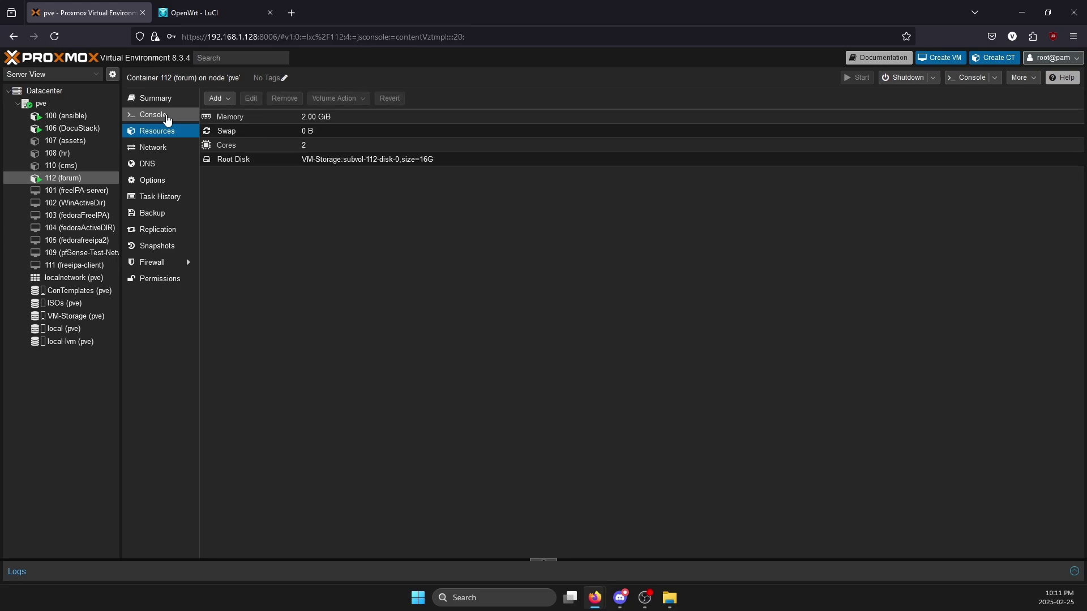
left_click(166, 117)
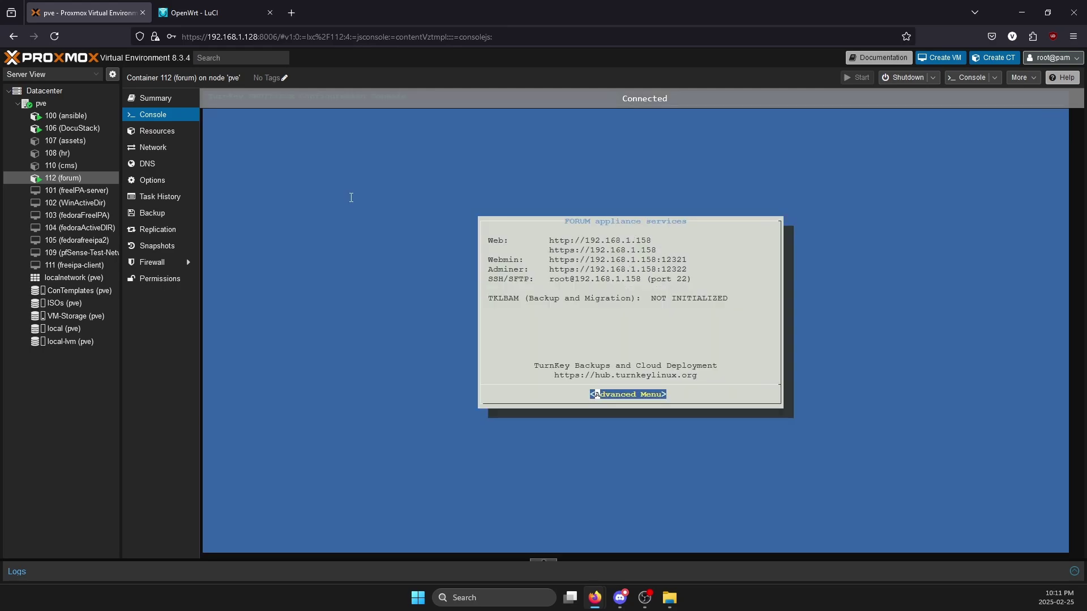
left_click(195, 12)
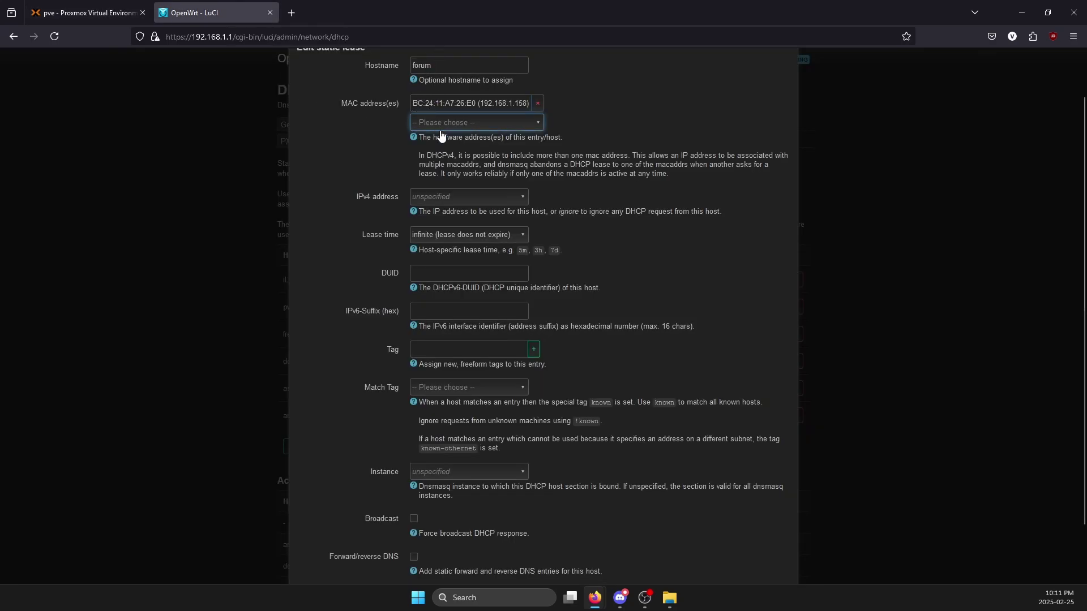
- Assign the forum lease IPv4 192.168.1.158 with forward/reverse DNS entries and save it
left_click(440, 198)
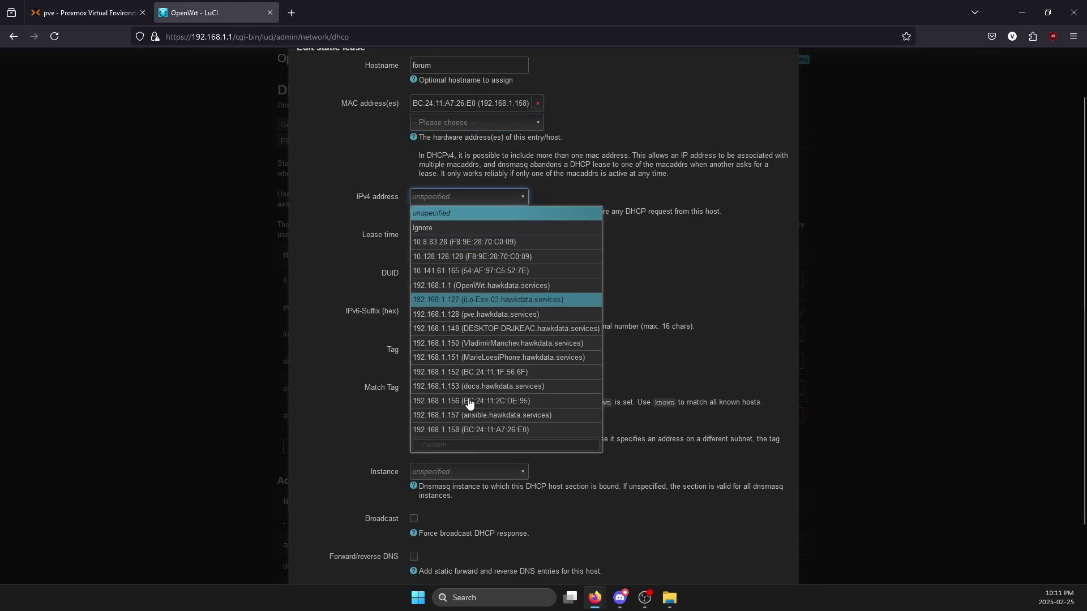
left_click(458, 430)
scroll(588, 269, "down", 2)
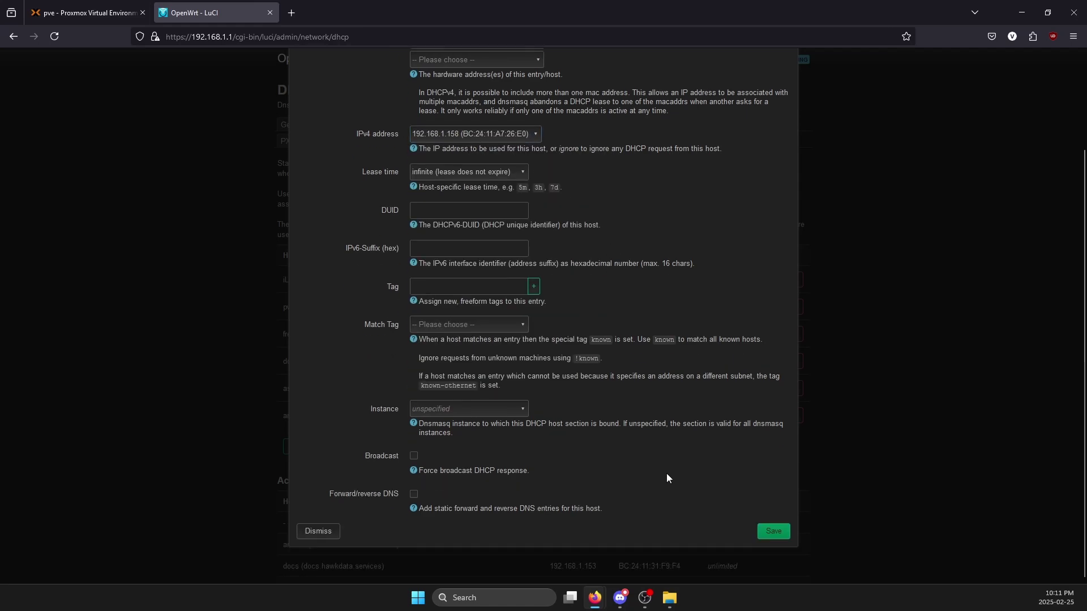
left_click(415, 458)
left_click(414, 495)
left_click(415, 456)
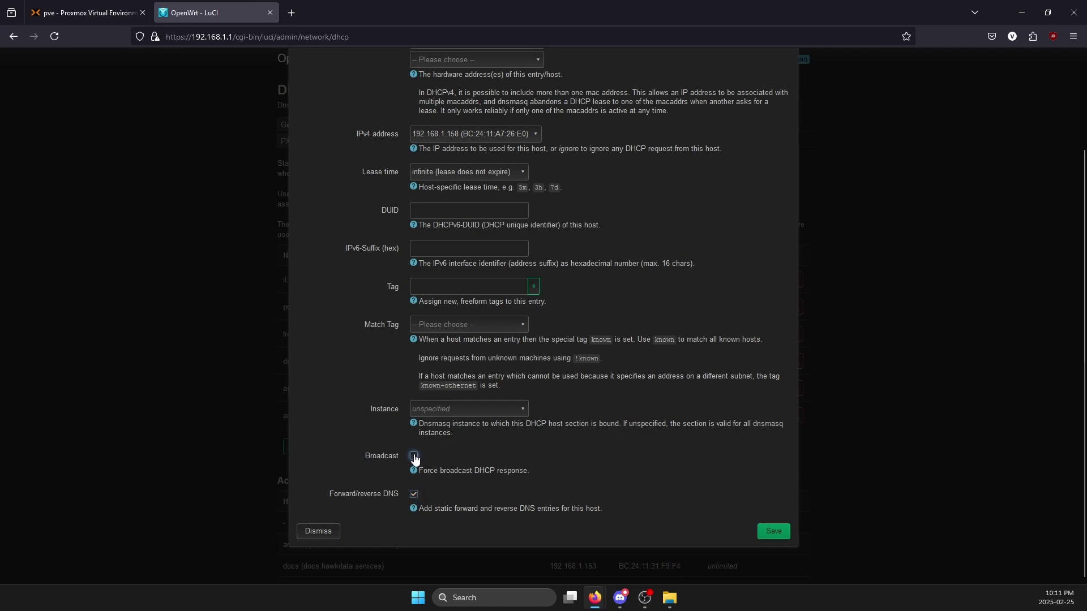
left_click(771, 535)
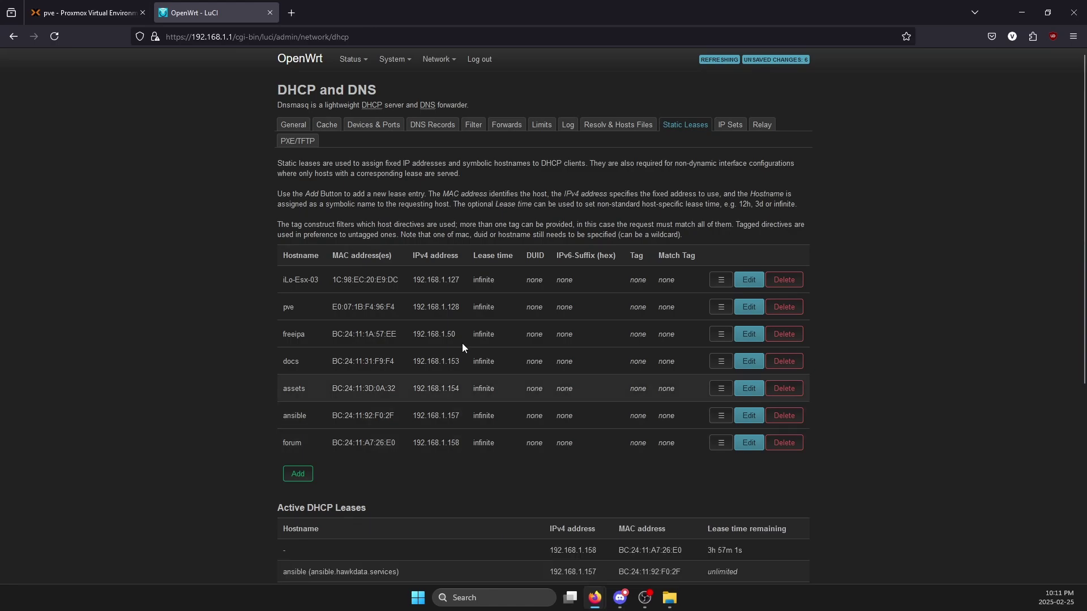
- Save & Apply the pending DHCP changes and go back to the Proxmox console
left_click(780, 60)
left_click(702, 259)
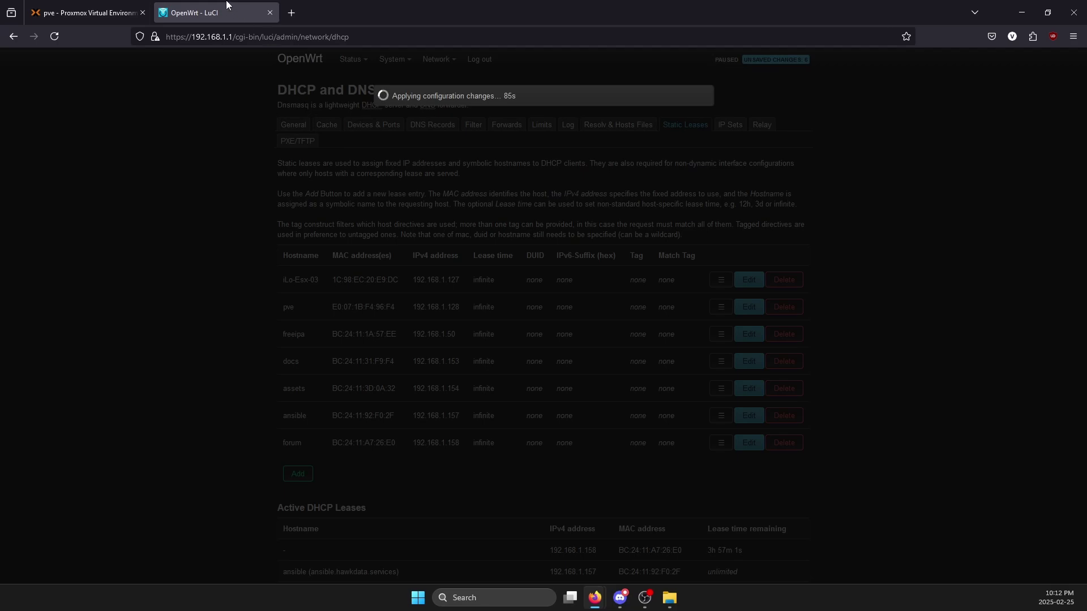
left_click(87, 12)
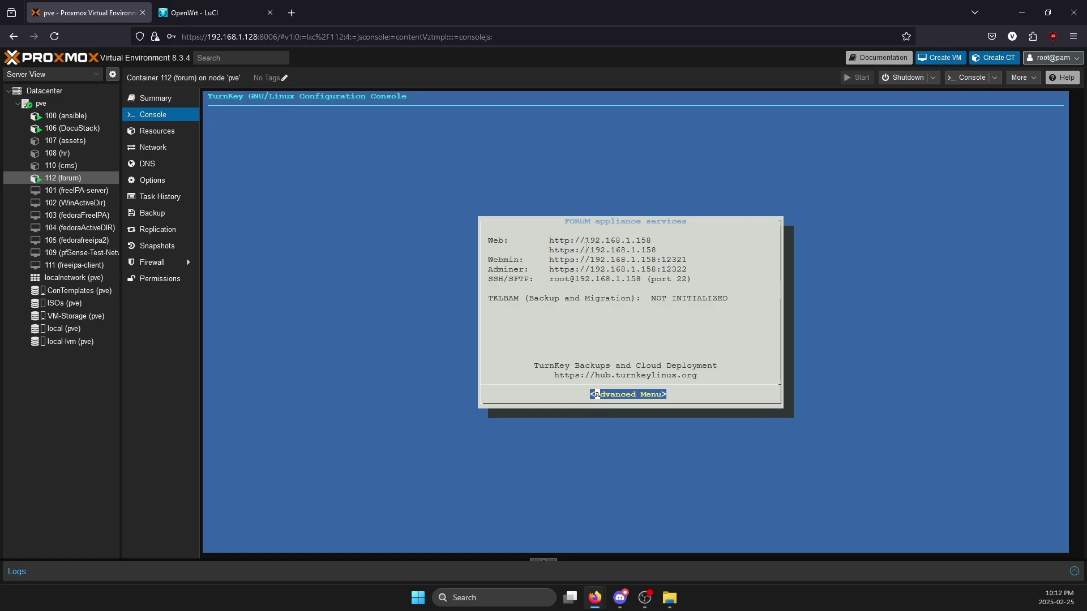
- Load forum.hawkdata.services in a new Firefox tab
key("ctrl+t")
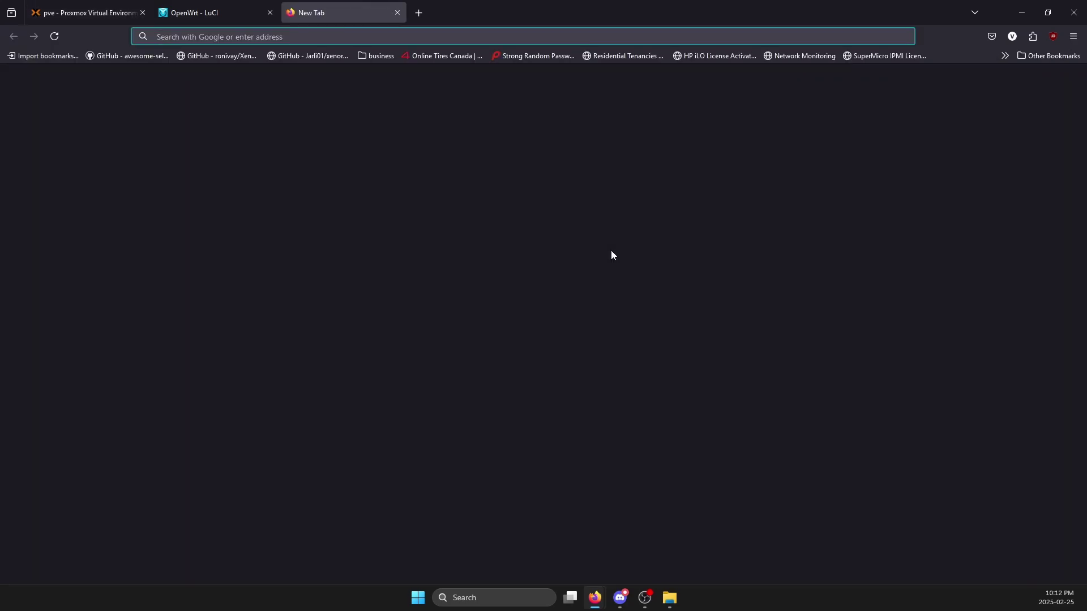
type("foc")
key("BackSpace")
type("rum.")
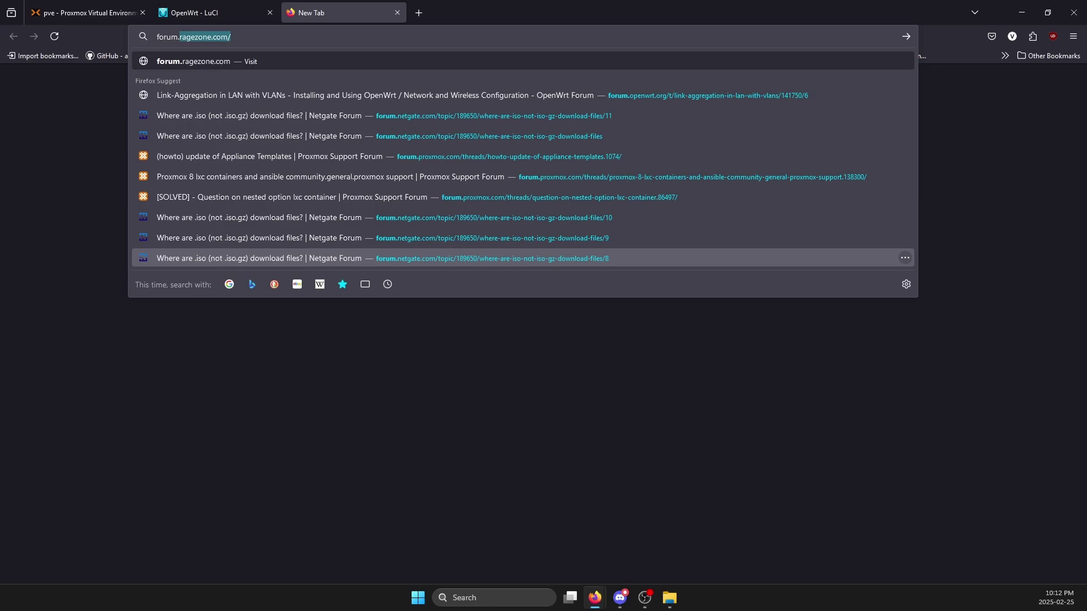
type("hawkdata.services")
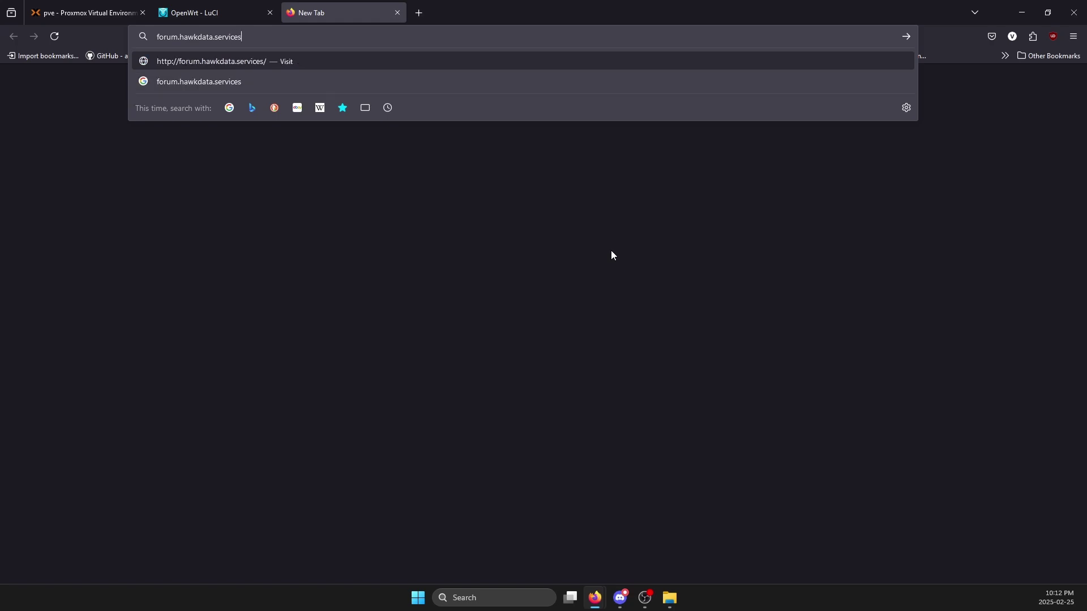
key("Return")
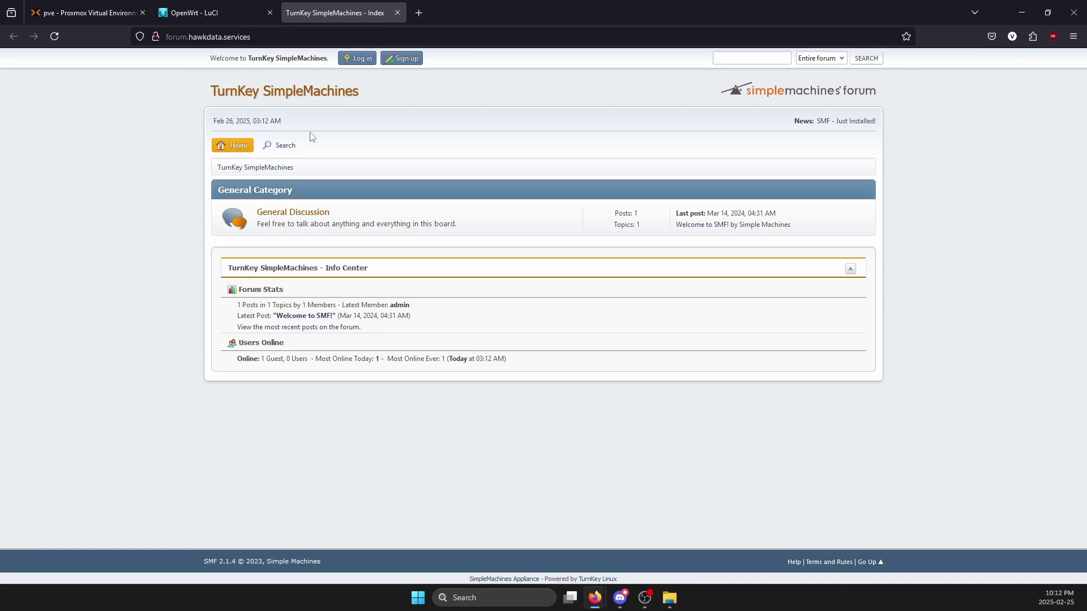
- Log in to the forum as admin with its password, declining to save the password
left_click(866, 58)
left_click(358, 60)
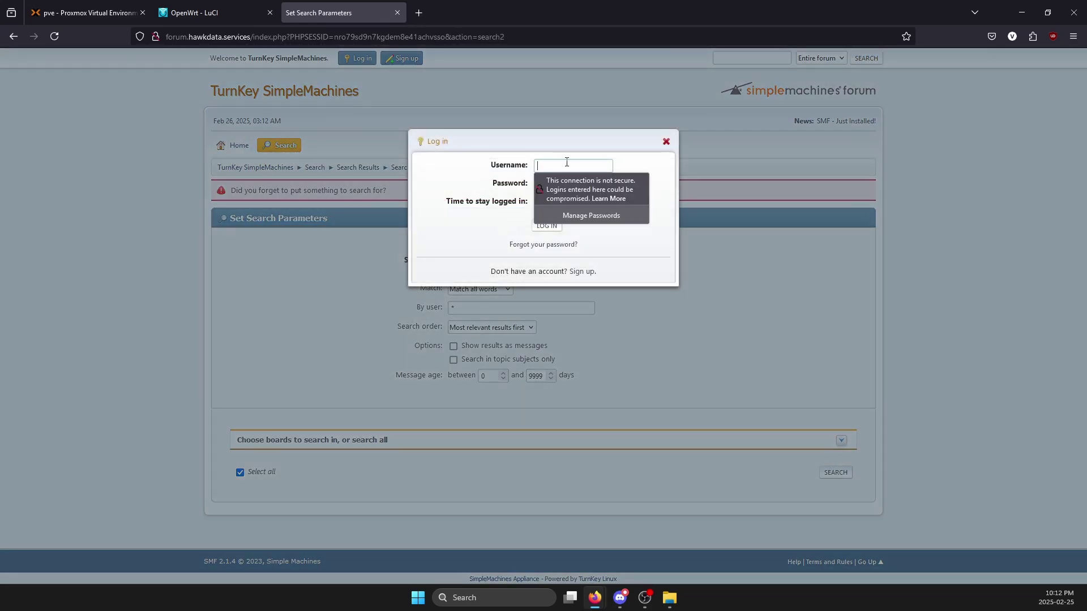
type("admin")
key("Tab")
type("********")
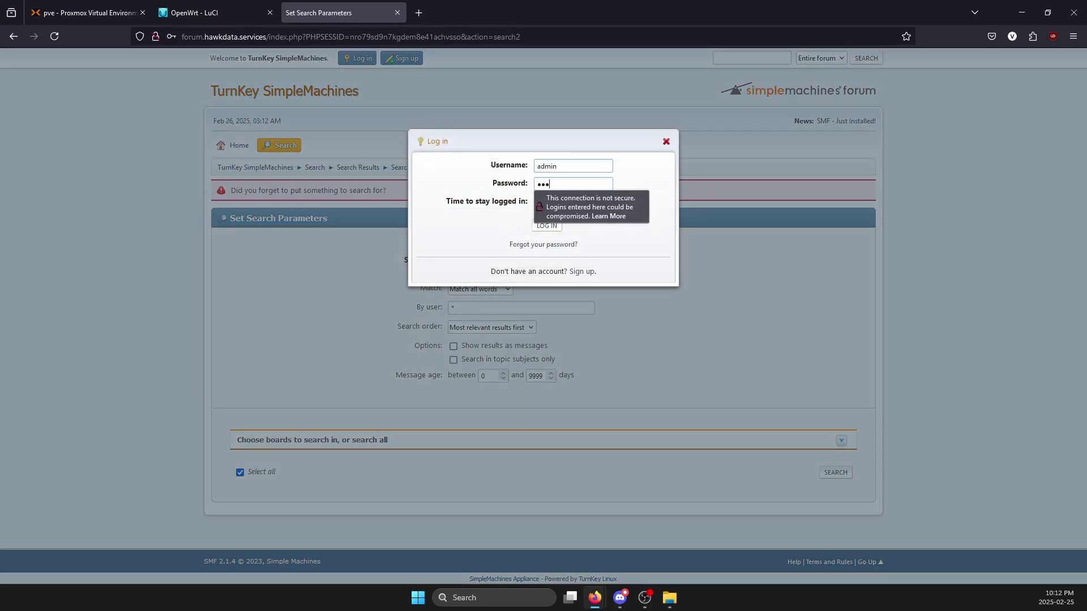
key("Return")
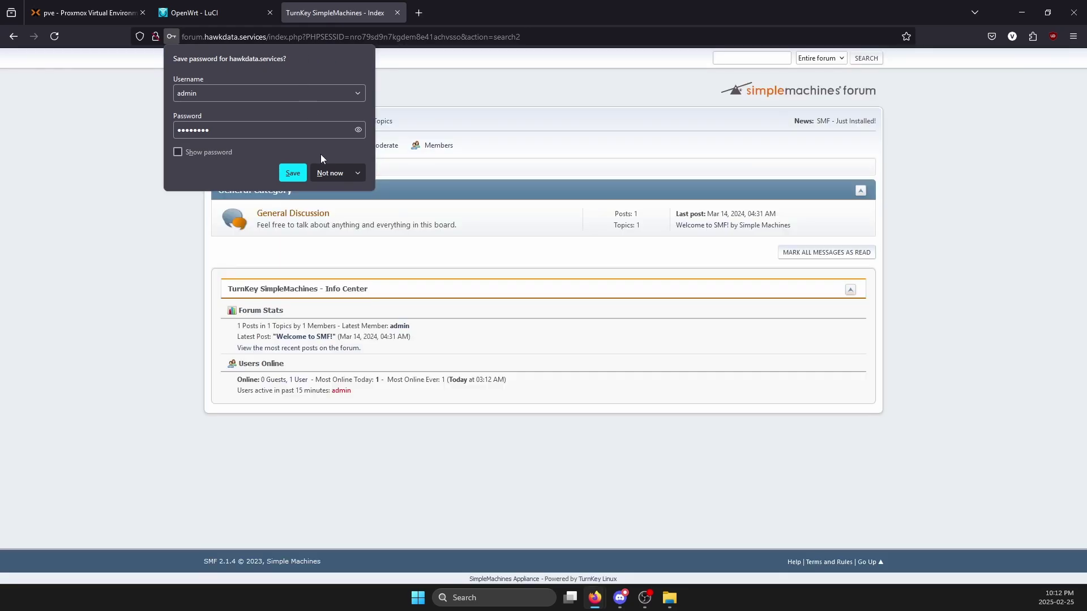
left_click(549, 190)
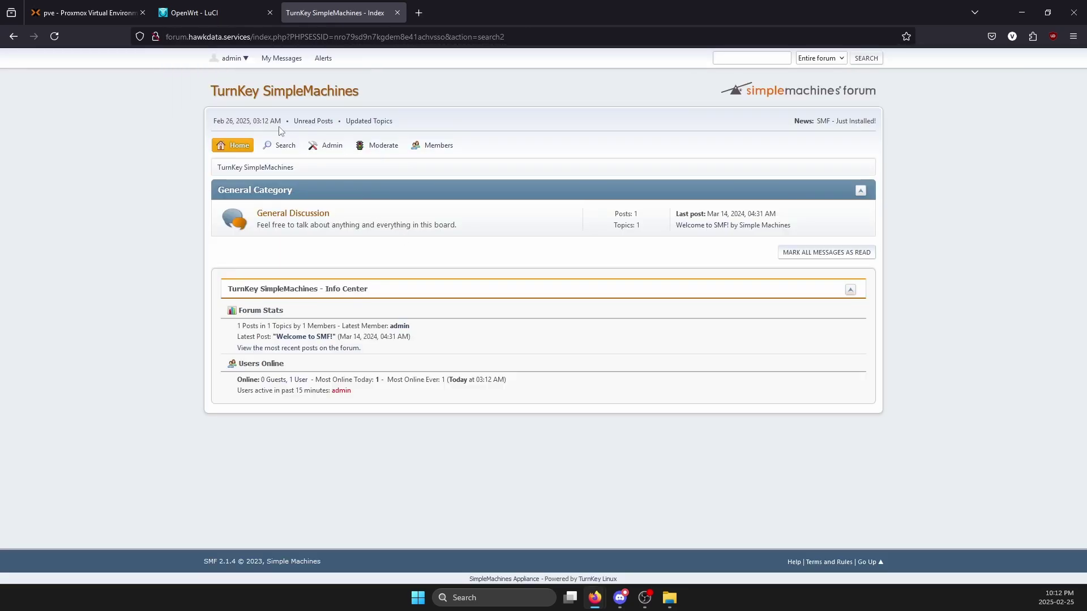
- Open the admin's Account Settings page, then return to the Proxmox tab
mouse_move(365, 145)
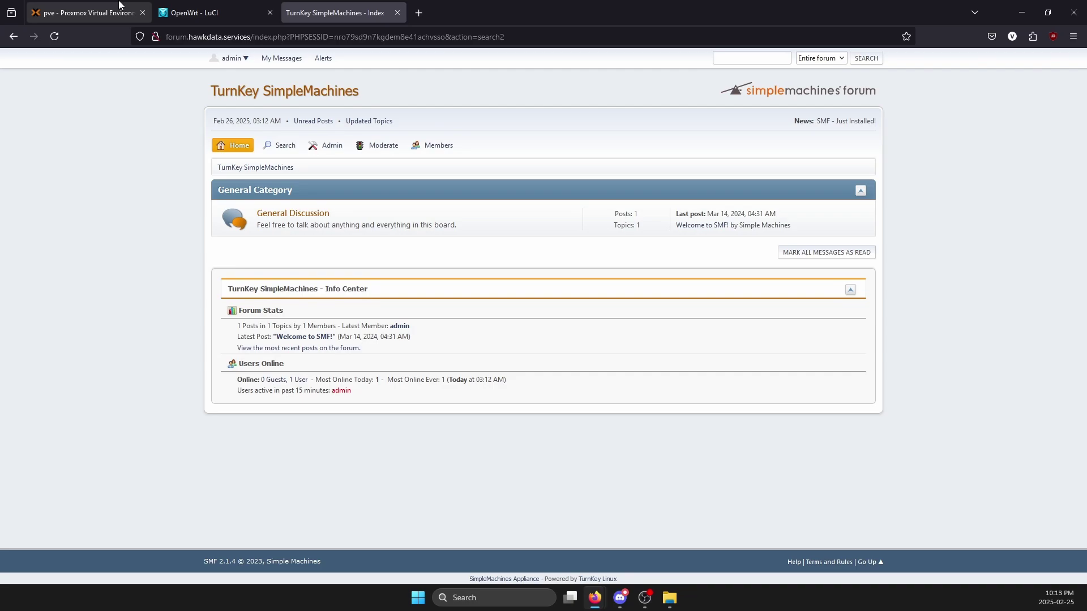
left_click(231, 58)
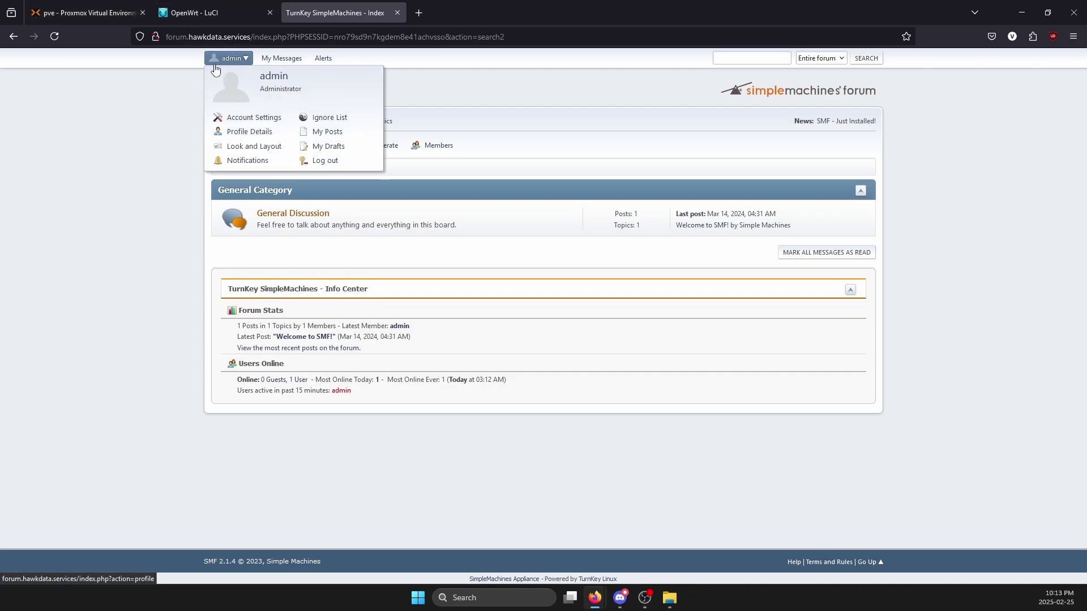
left_click(253, 118)
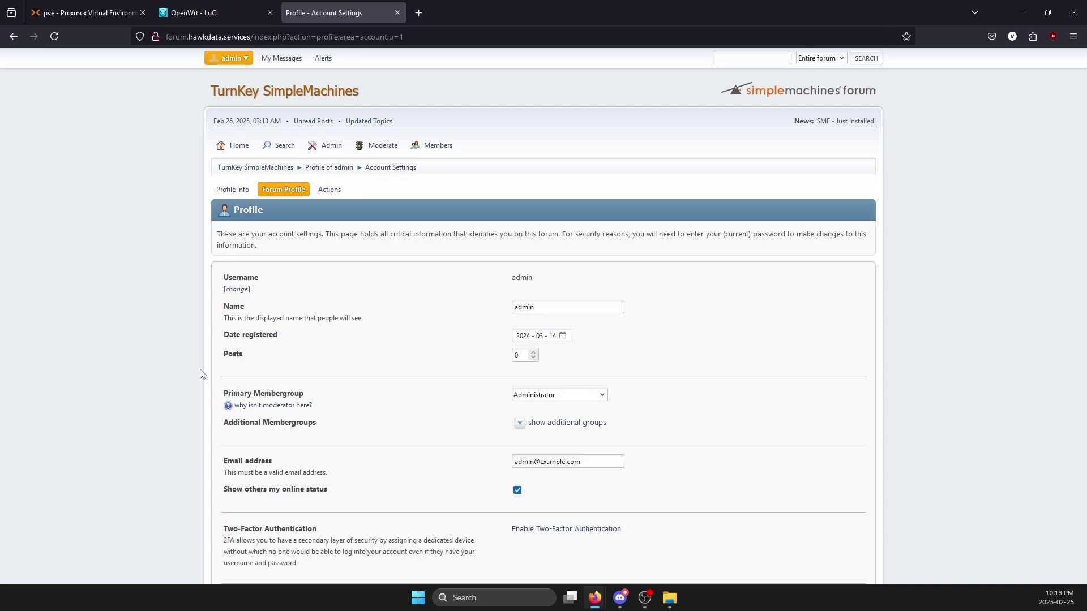
left_click(67, 14)
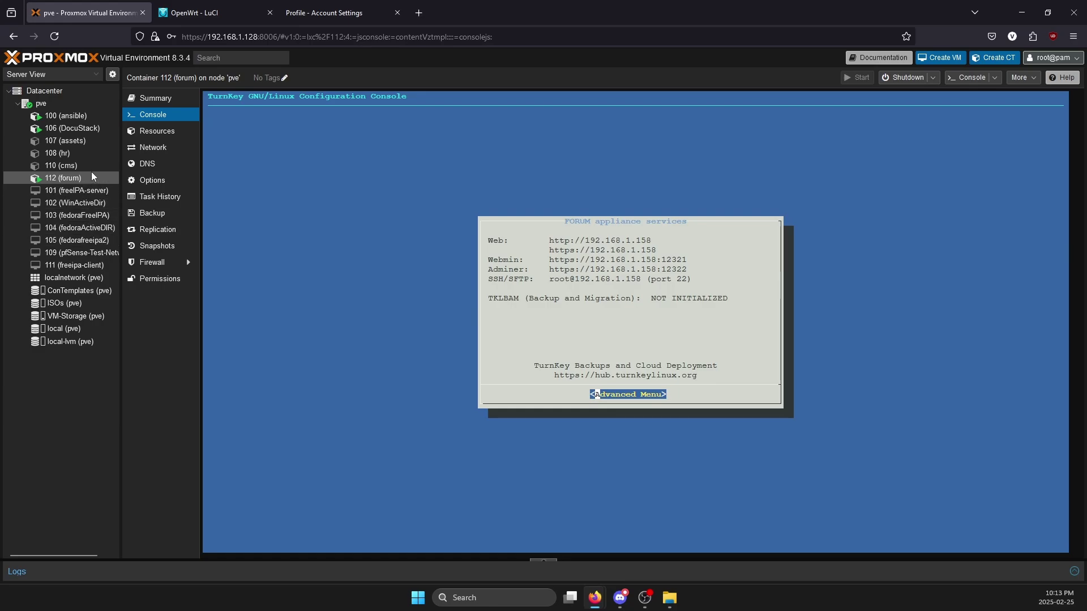
- Bring up the downloadable Templates catalogue for the ContTemplates storage on node pve
left_click(103, 291)
left_click(345, 98)
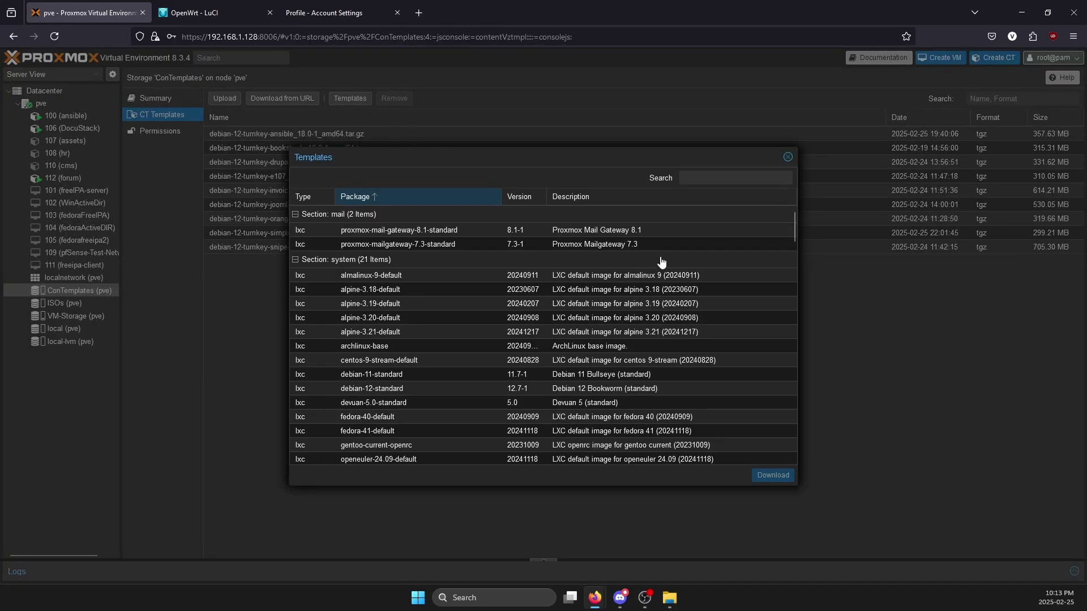
scroll(525, 281, "down", 2)
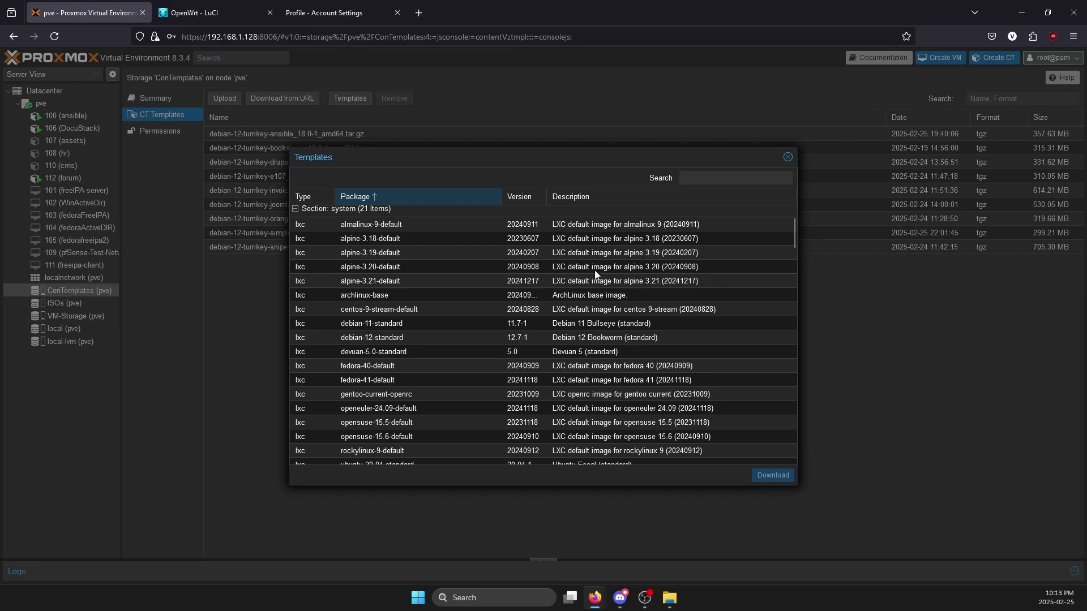
scroll(566, 326, "down", 2)
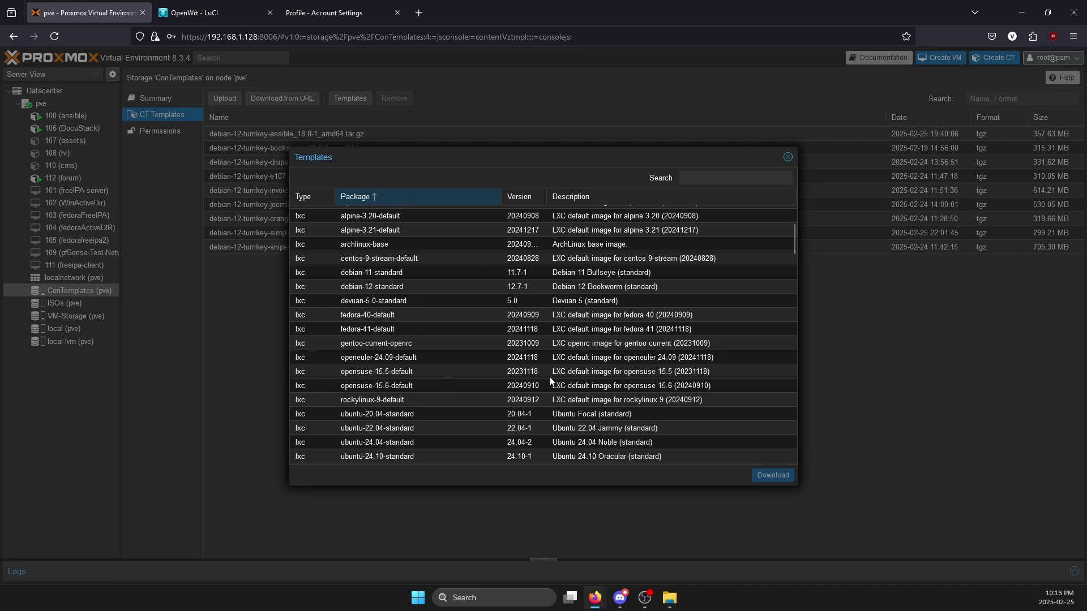
scroll(549, 376, "down", 5)
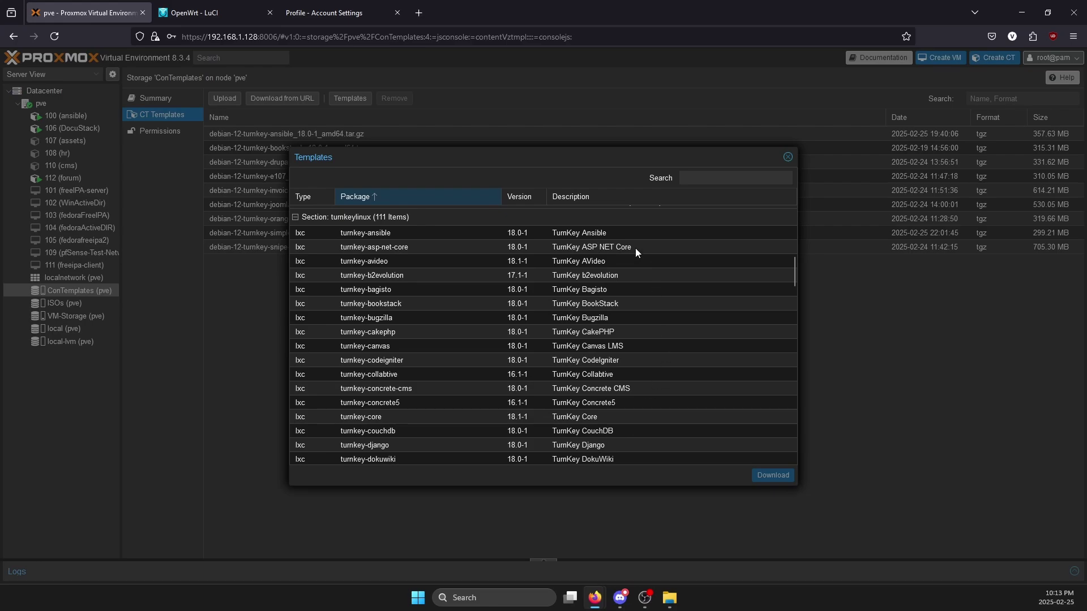
- Browse the TurnKey templates, selecting ansible, b2evolution, bookstack, cakephp, concrete5, e107 and faveo-helpdesk
left_click(625, 238)
left_click(628, 277)
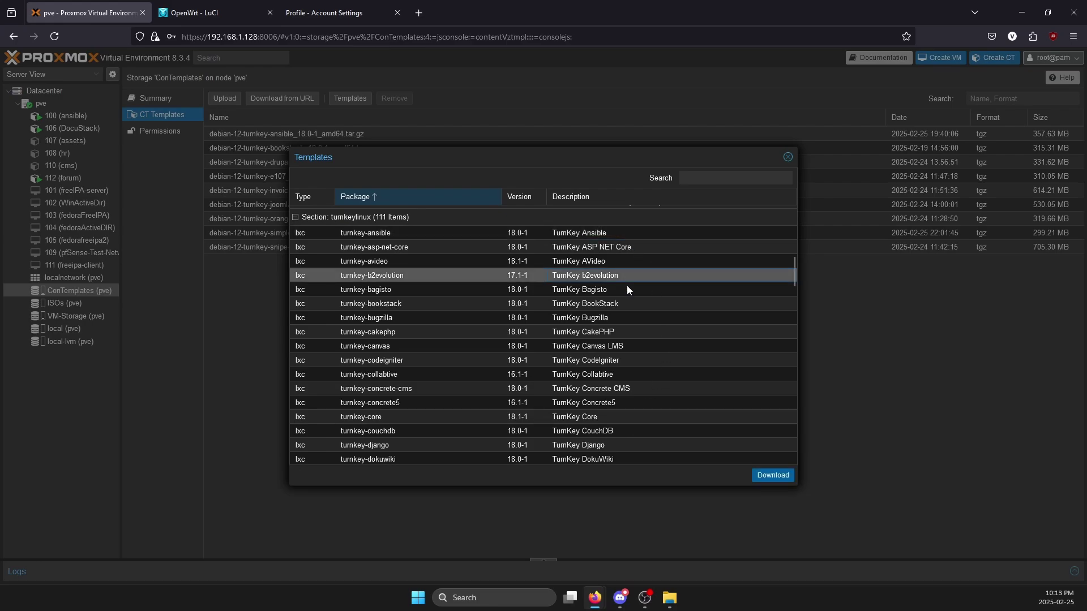
scroll(534, 270, "down", 2)
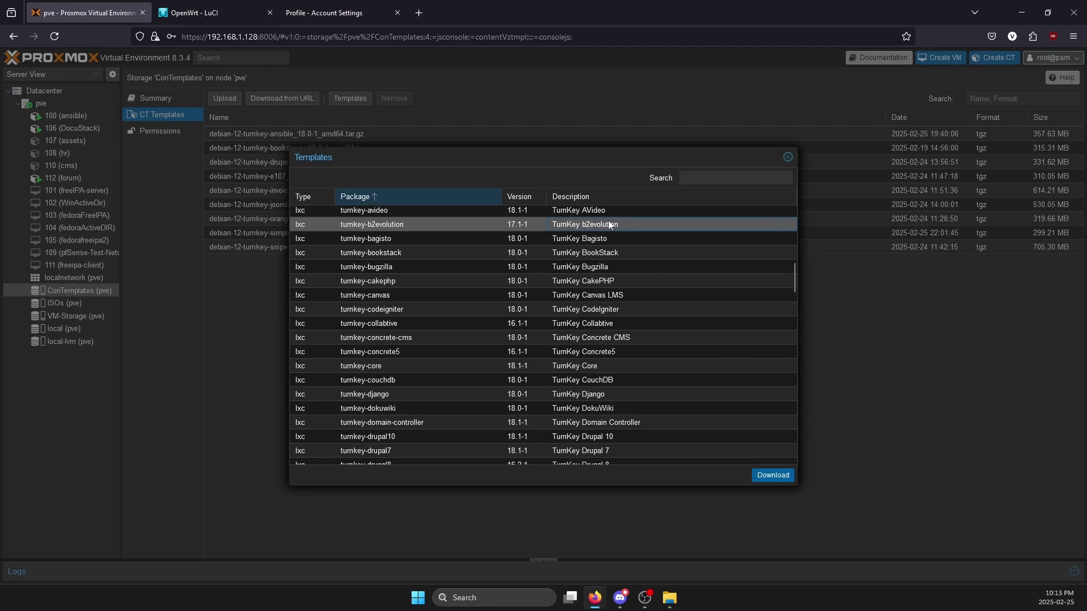
left_click(644, 258)
left_click(626, 283)
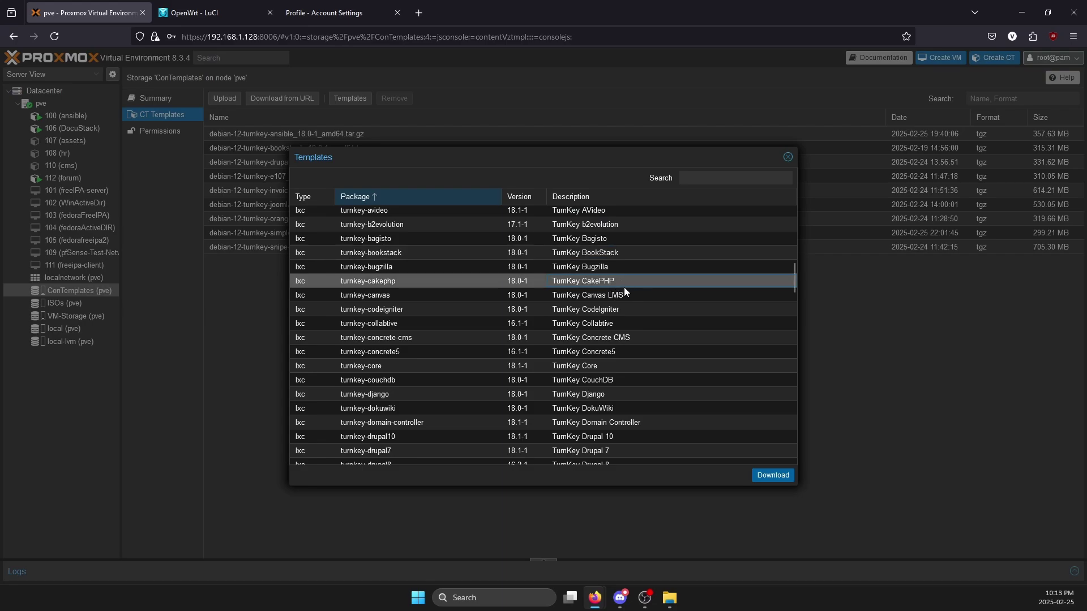
scroll(625, 290, "down", 4)
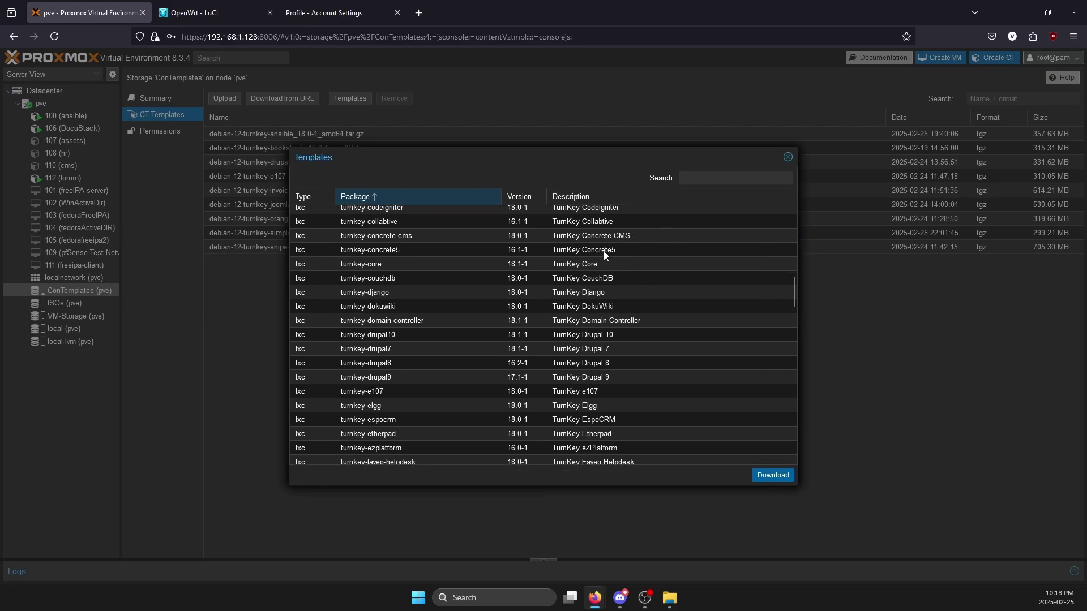
left_click(610, 249)
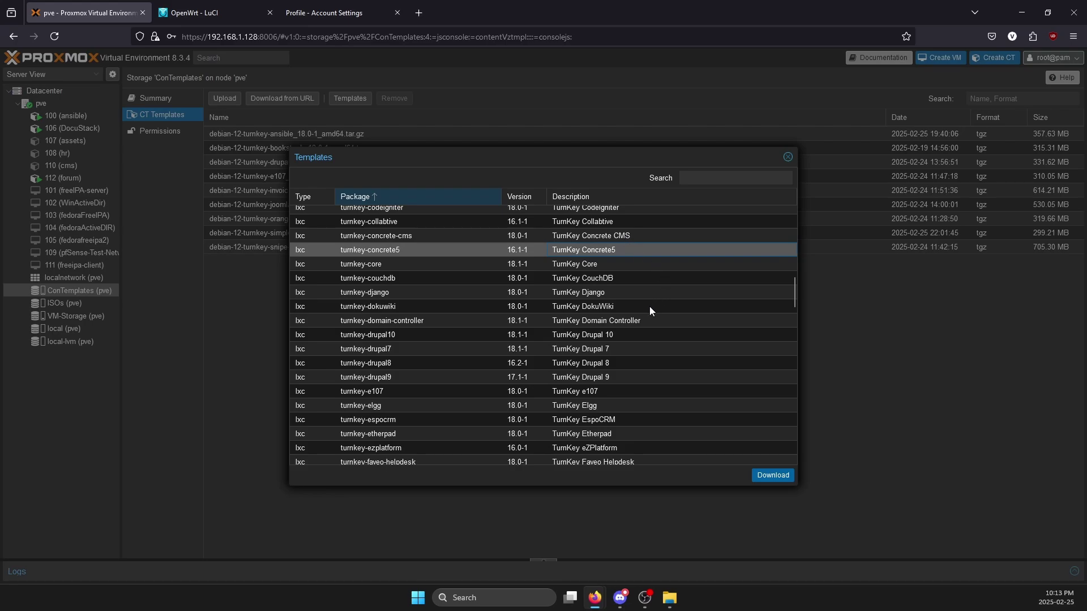
scroll(650, 307, "down", 2)
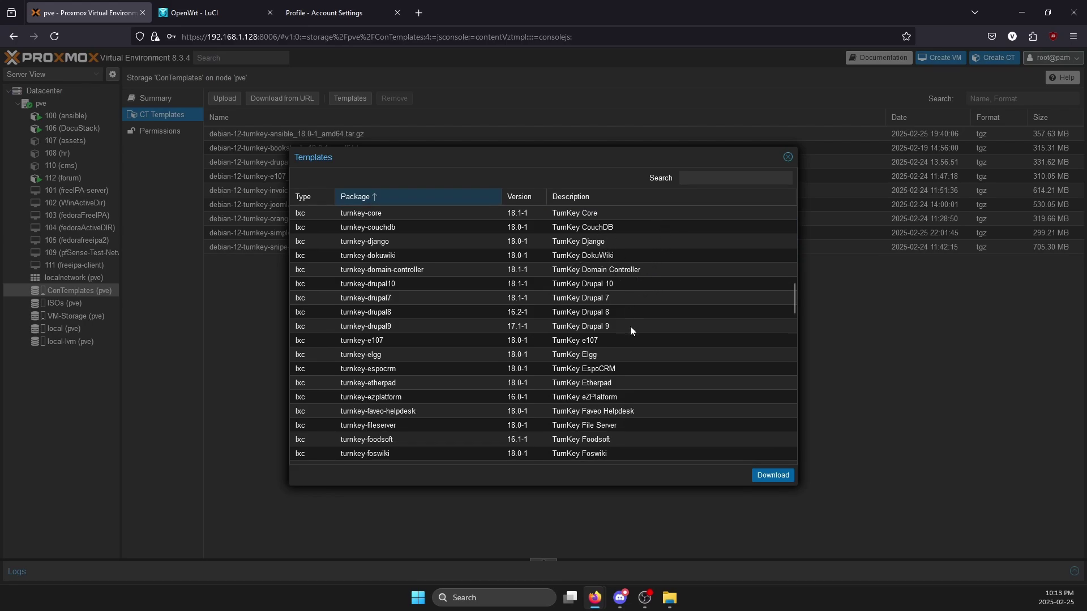
left_click(601, 336)
scroll(673, 293, "down", 2)
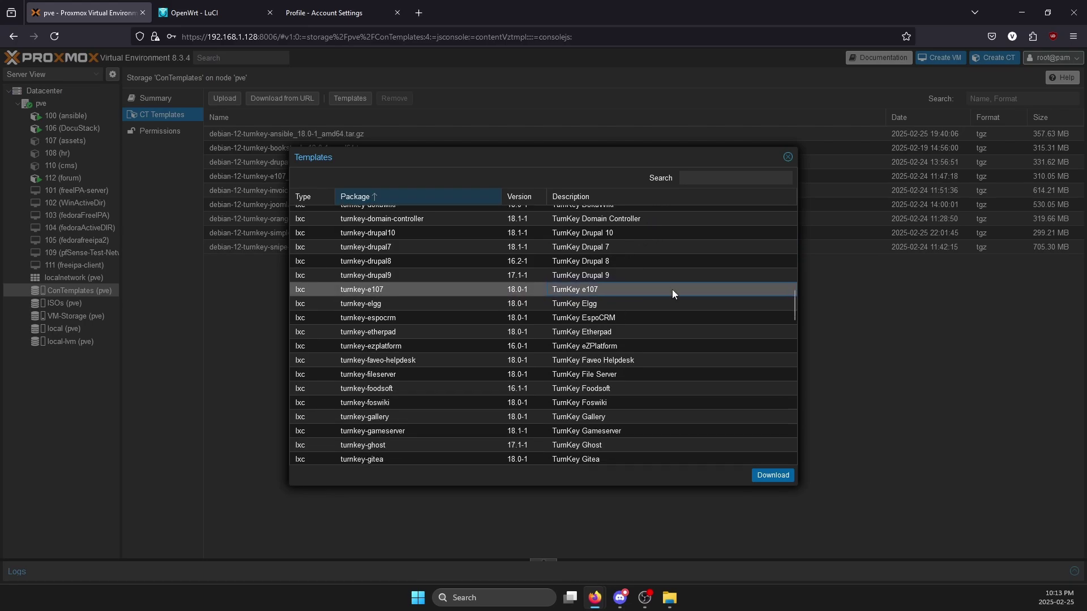
left_click(635, 362)
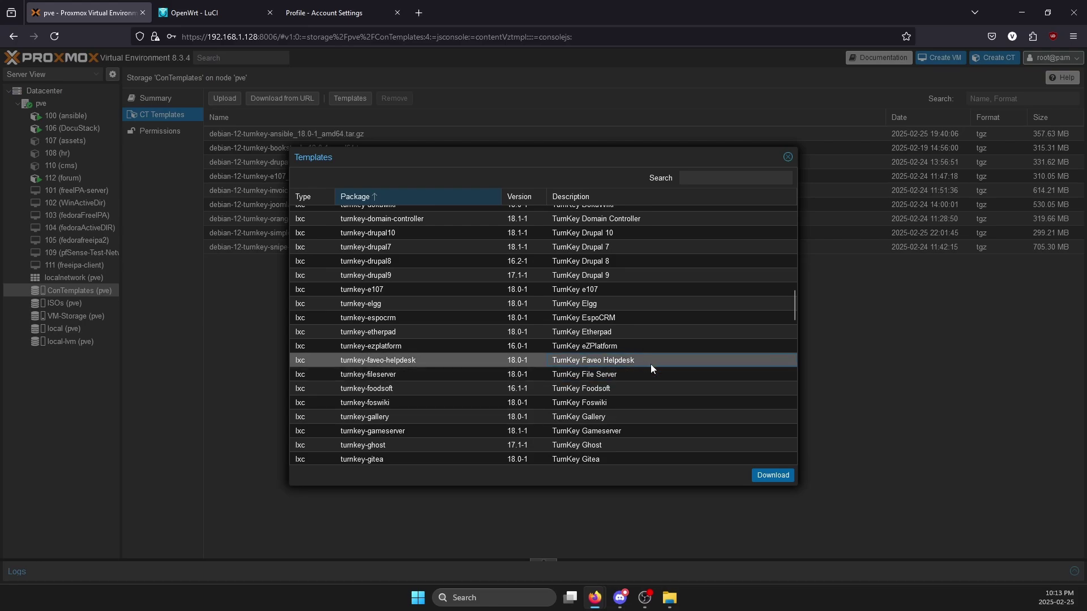
scroll(687, 298, "down", 5)
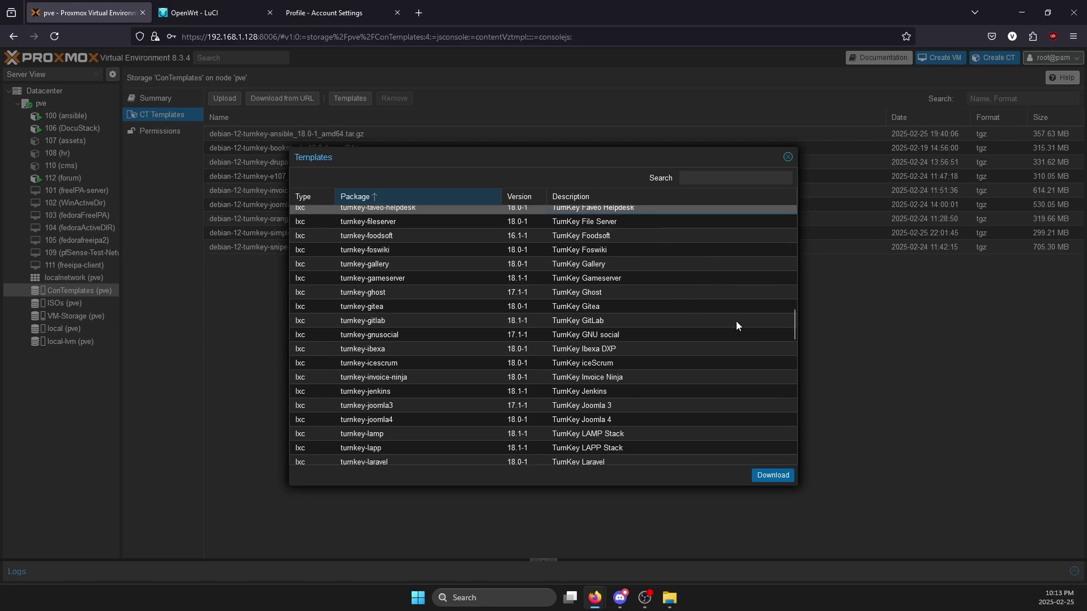